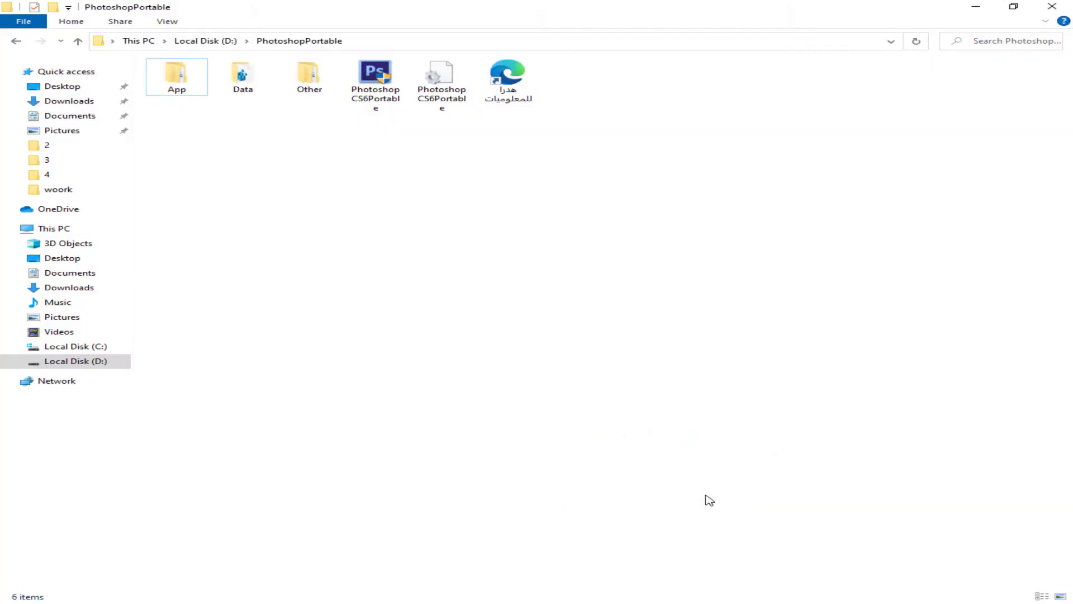
Refresh the PhotoshopPortable folder and launch Photoshop CS6 Portable
{"action": "right_click", "coordinate": [705, 495]}
{"action": "left_click", "coordinate": [767, 370]}
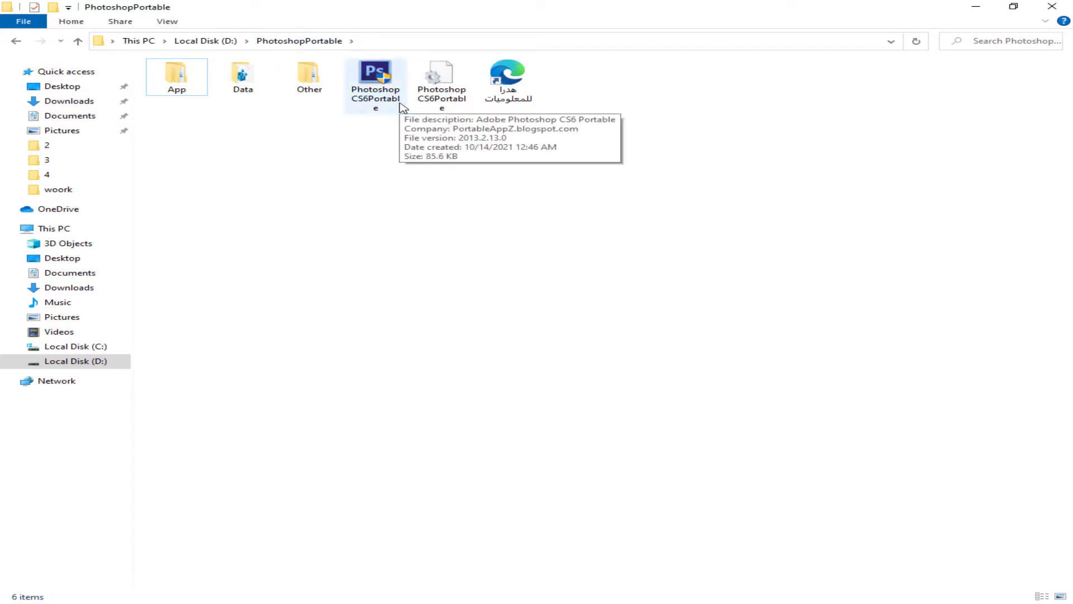
{"action": "double_click", "coordinate": [399, 105]}
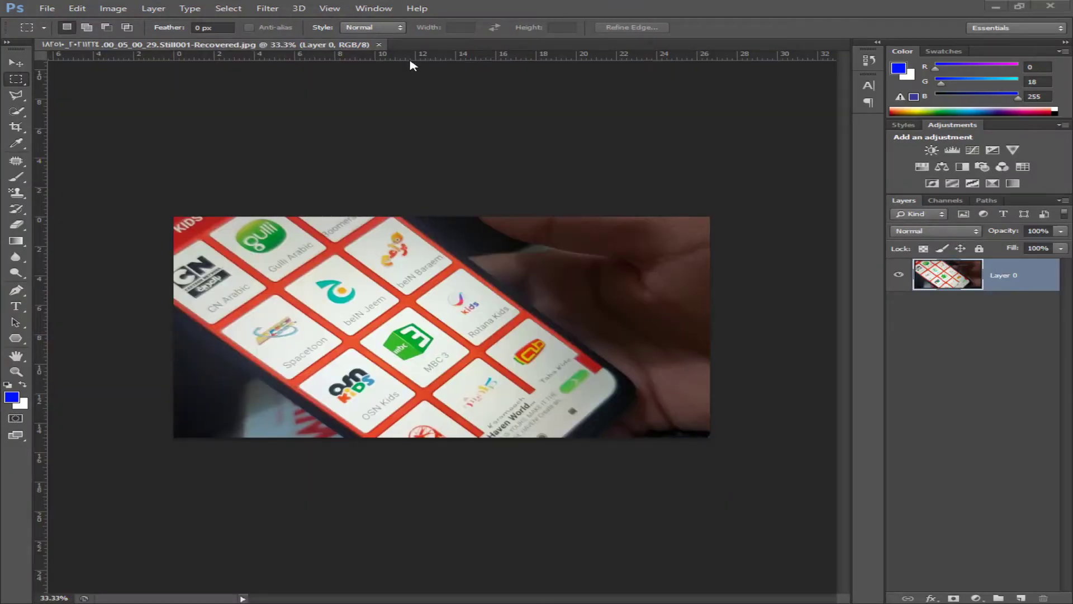
Close the open image and open 2021_01_06_20_53_IMG_8061.JPG from the Desktop's Jj folder, discarding its embedded profile
{"action": "left_click", "coordinate": [379, 44]}
{"action": "left_click", "coordinate": [47, 7]}
{"action": "left_click", "coordinate": [45, 31]}
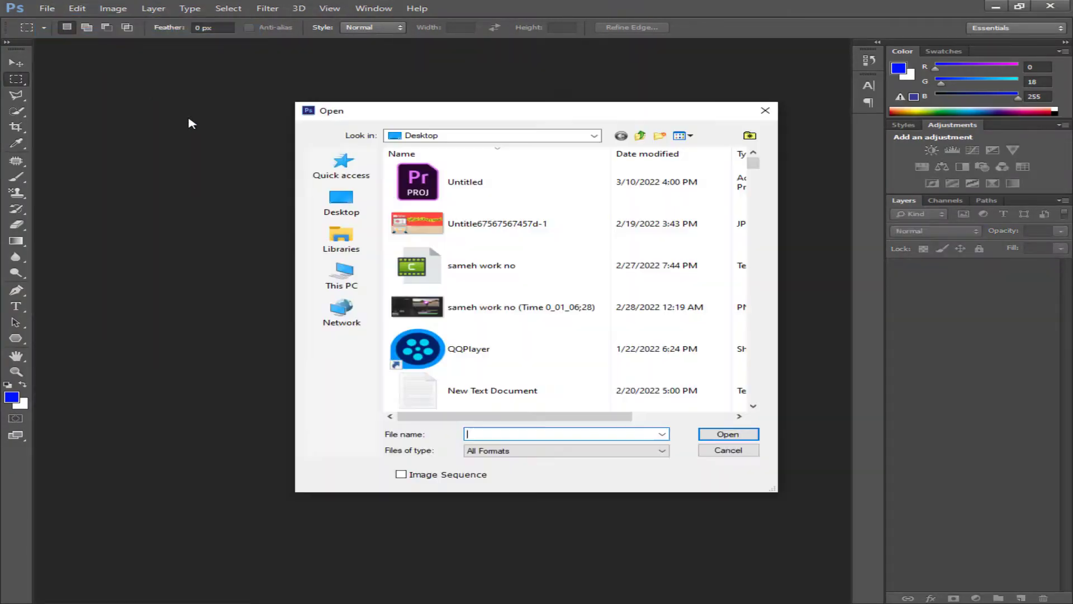
{"action": "scroll", "coordinate": [688, 268], "scroll_direction": "down", "scroll_amount": 5}
{"action": "scroll", "coordinate": [683, 268], "scroll_direction": "up", "scroll_amount": 1}
{"action": "scroll", "coordinate": [683, 268], "scroll_direction": "down", "scroll_amount": 2}
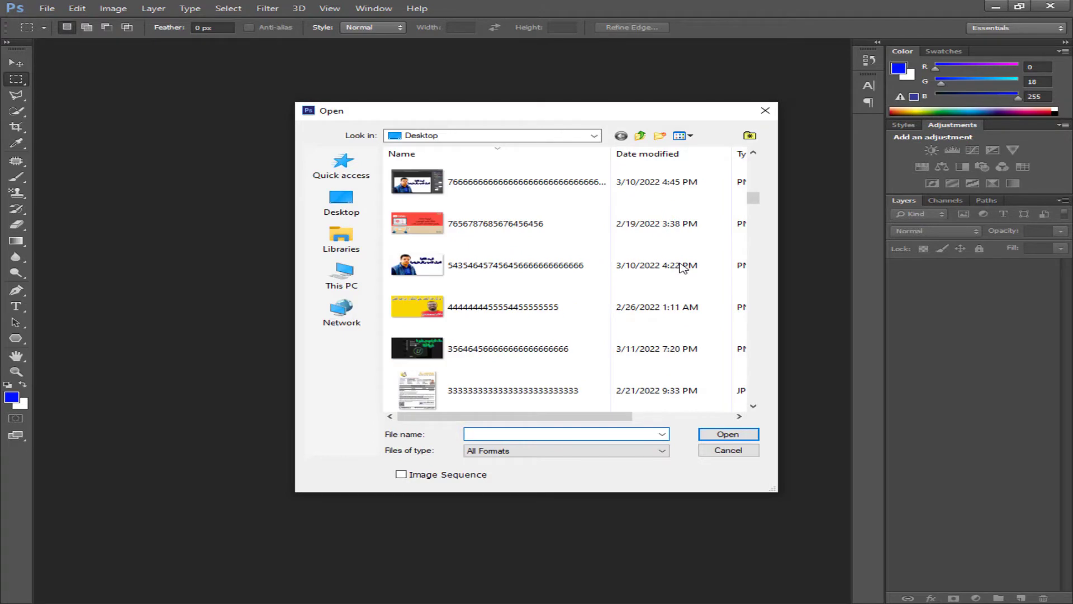
{"action": "scroll", "coordinate": [683, 268], "scroll_direction": "down", "scroll_amount": 10}
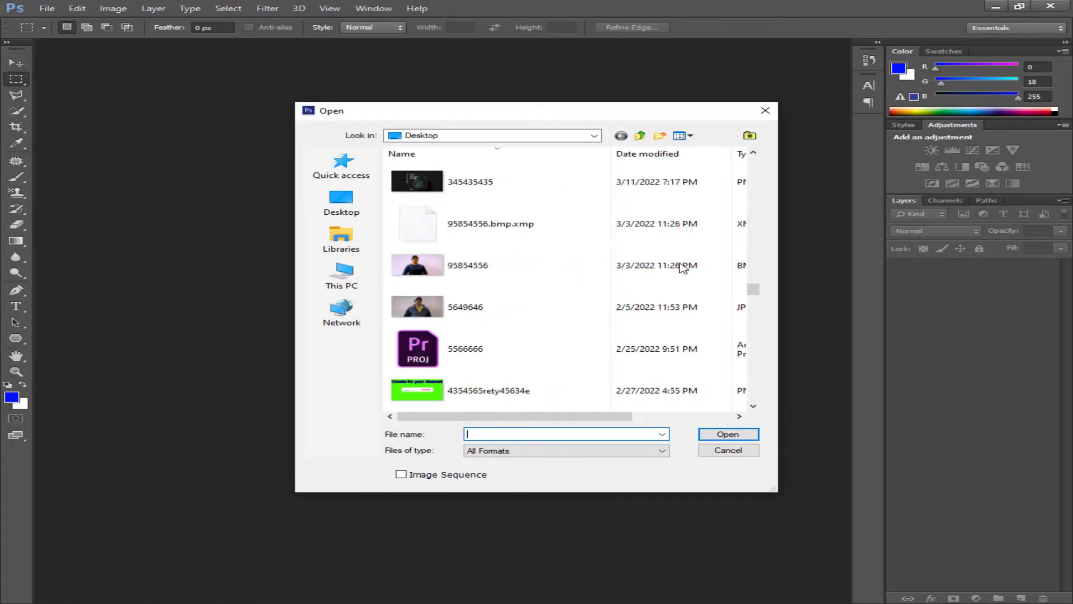
{"action": "scroll", "coordinate": [683, 269], "scroll_direction": "up", "scroll_amount": 8}
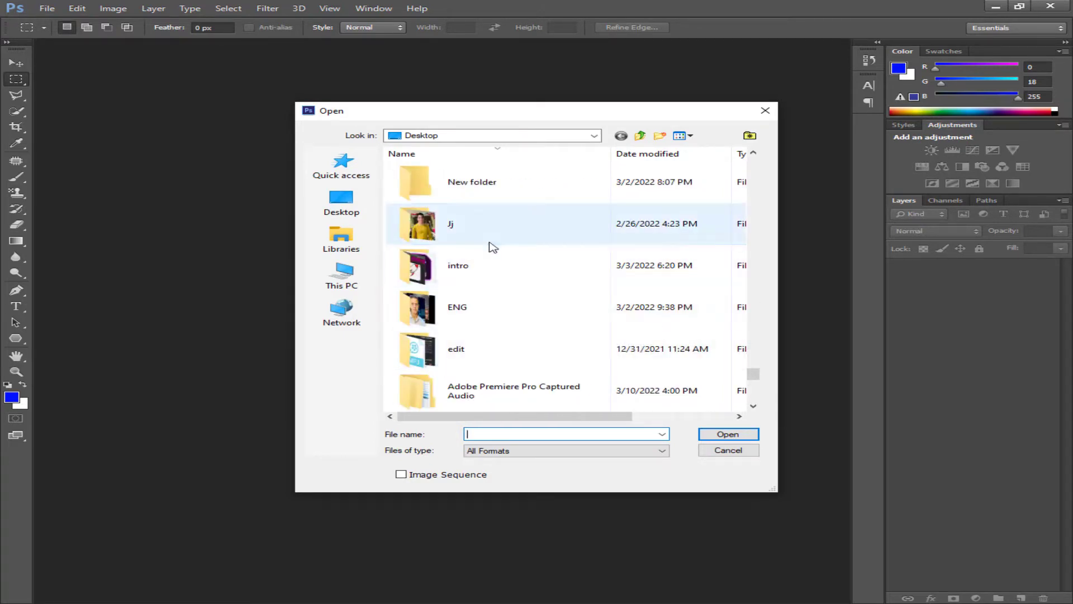
{"action": "double_click", "coordinate": [492, 247]}
{"action": "double_click", "coordinate": [475, 202]}
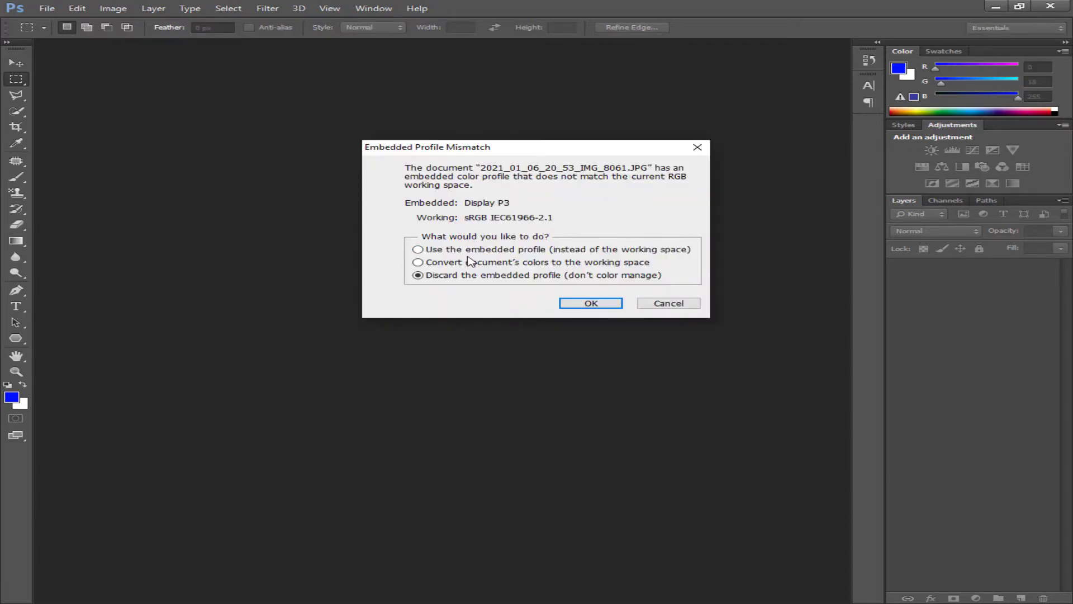
{"action": "key", "text": "Return"}
Open 2021_10_08_20_54_IMG_5326.JPG from the Desktop's ENG folder, converting its colors to the working space
{"action": "key", "text": "ctrl+o"}
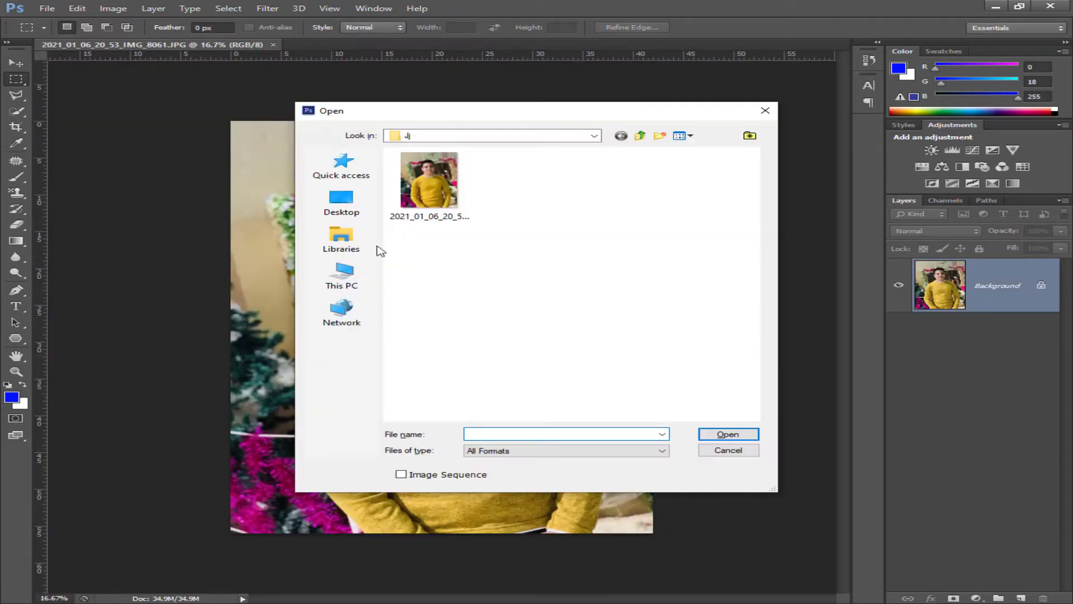
{"action": "left_click", "coordinate": [342, 201]}
{"action": "scroll", "coordinate": [512, 289], "scroll_direction": "down", "scroll_amount": 3}
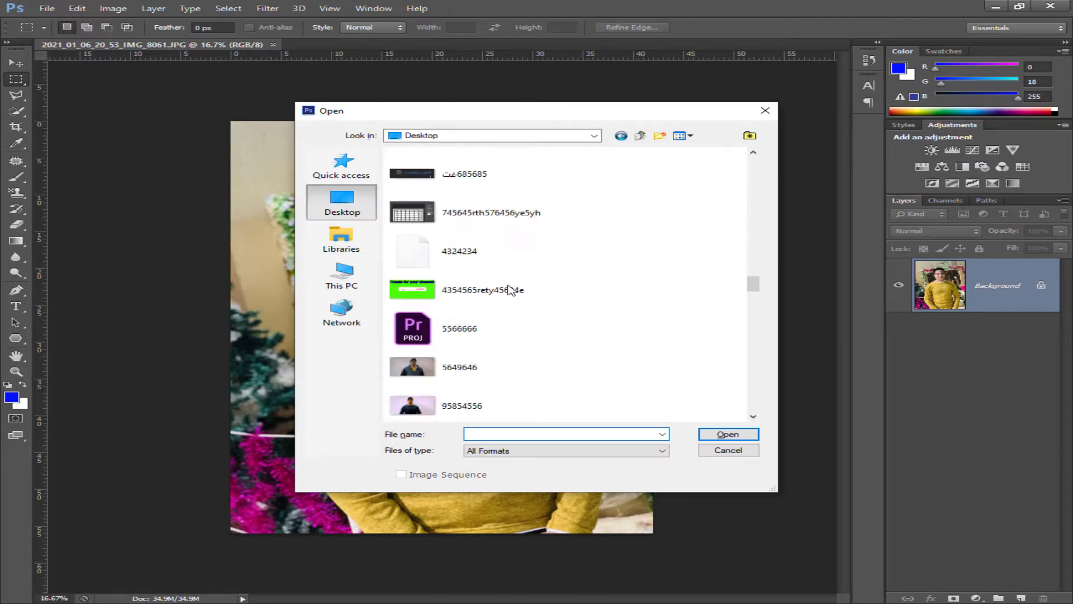
{"action": "scroll", "coordinate": [511, 289], "scroll_direction": "down", "scroll_amount": 3}
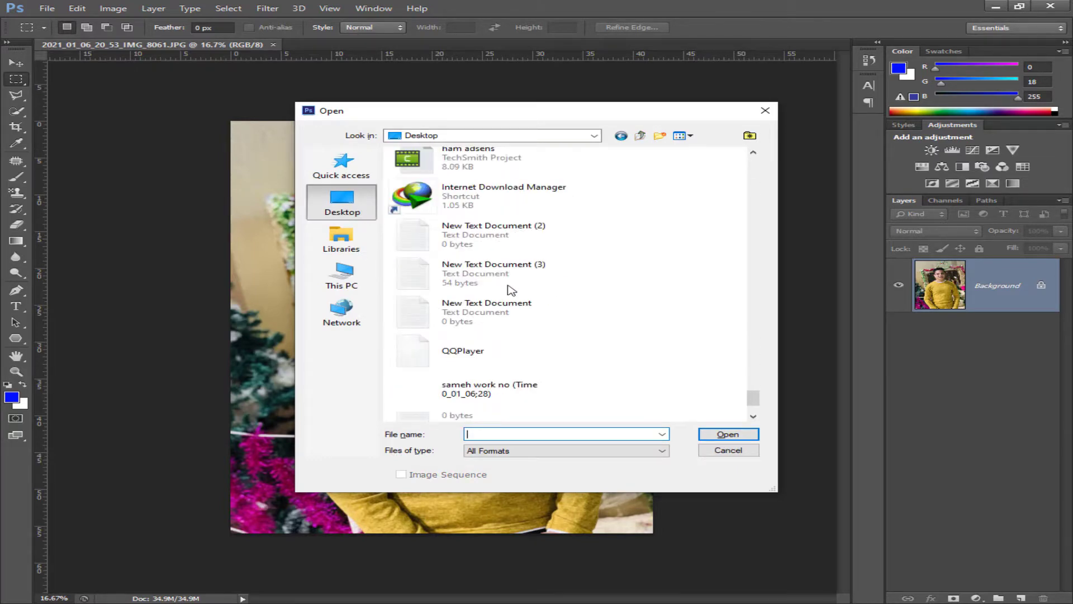
{"action": "scroll", "coordinate": [511, 289], "scroll_direction": "up", "scroll_amount": 3}
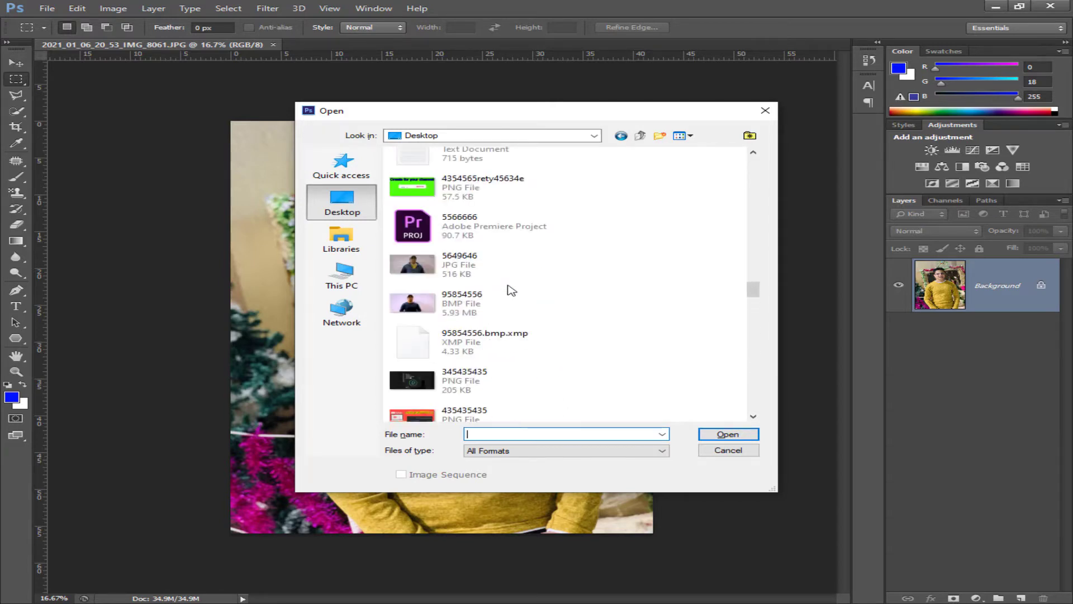
{"action": "scroll", "coordinate": [511, 289], "scroll_direction": "up", "scroll_amount": 3}
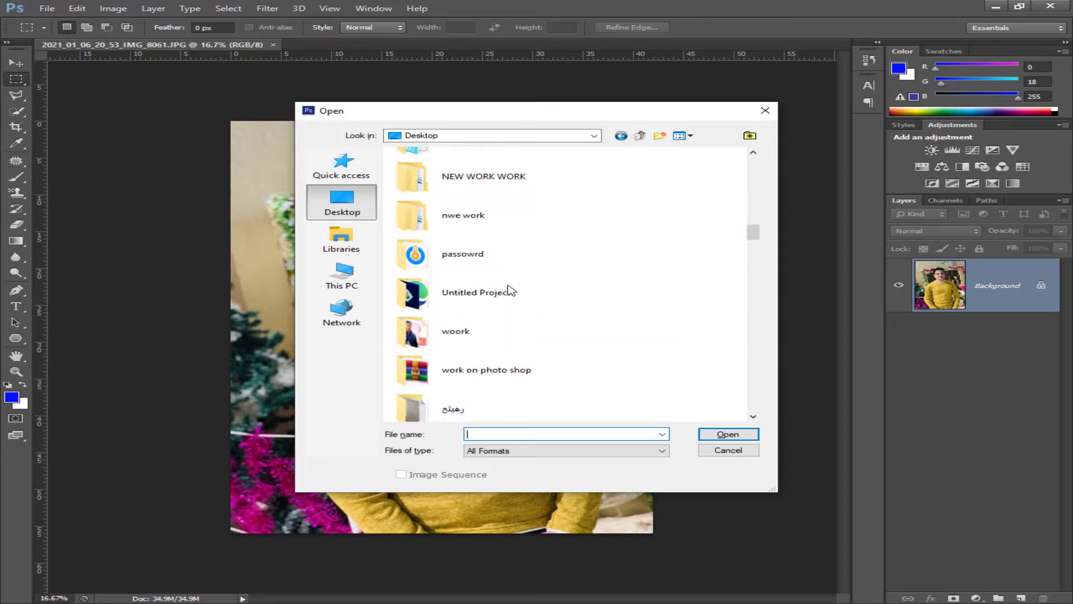
{"action": "scroll", "coordinate": [509, 286], "scroll_direction": "down", "scroll_amount": 2}
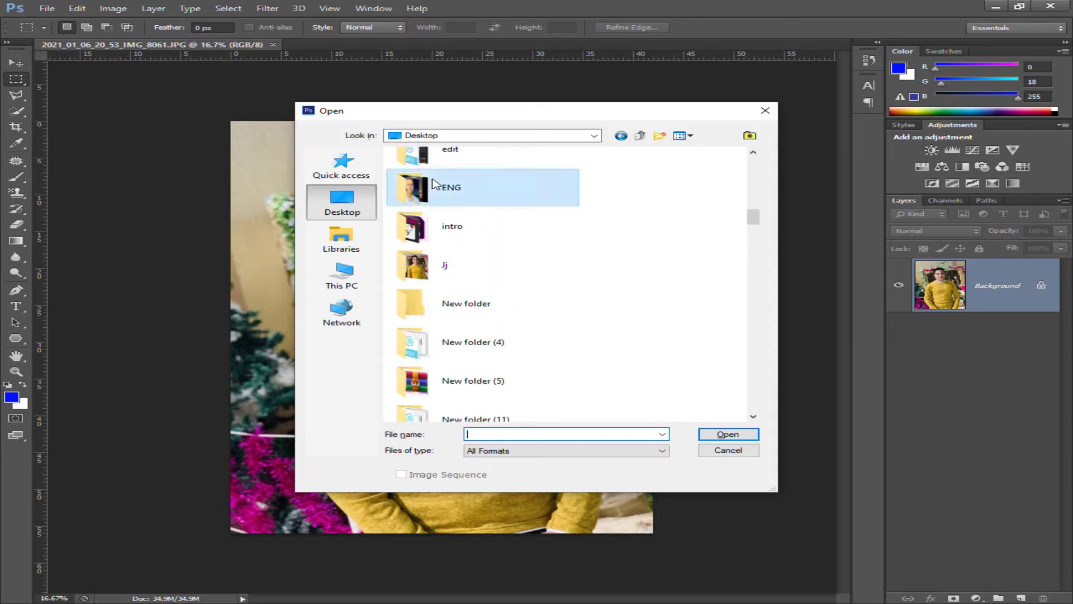
{"action": "double_click", "coordinate": [434, 184]}
{"action": "double_click", "coordinate": [482, 182]}
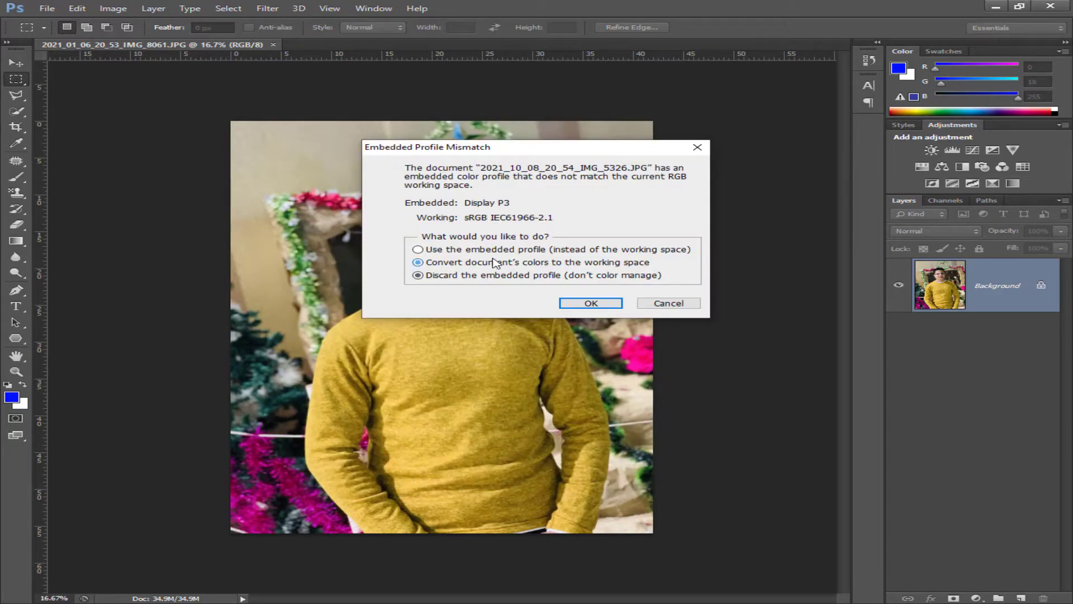
{"action": "key", "text": "Return"}
{"action": "scroll", "coordinate": [439, 186], "scroll_direction": "up", "scroll_amount": 5}
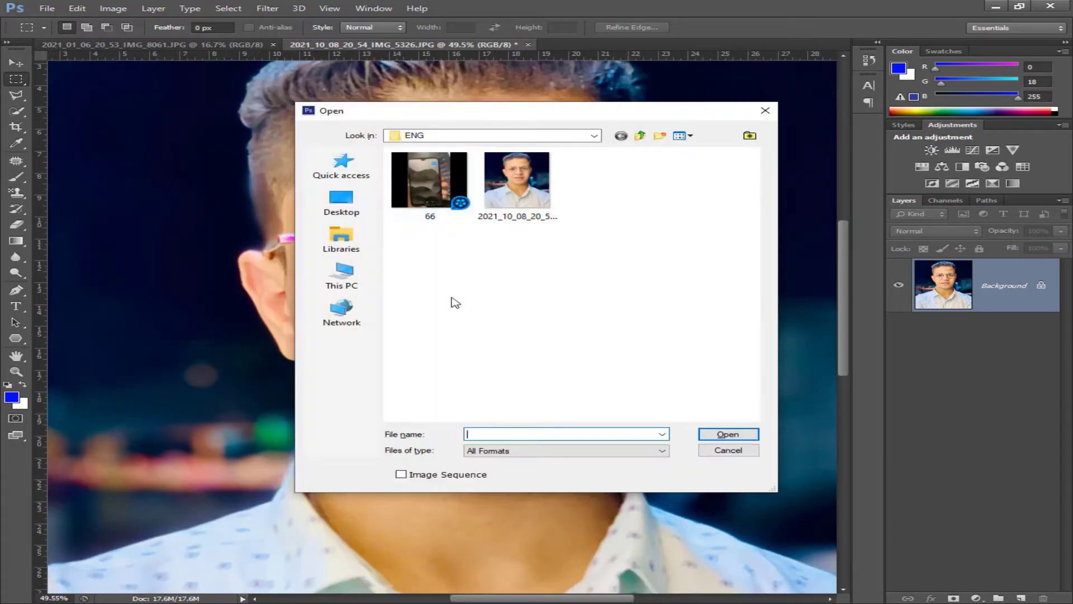
Close 2021_01_06_20_53_IMG_8061.JPG and reopen it from the Jj folder, converting its colors to the working space
{"action": "key", "text": "BackSpace"}
{"action": "double_click", "coordinate": [492, 268]}
{"action": "double_click", "coordinate": [447, 221]}
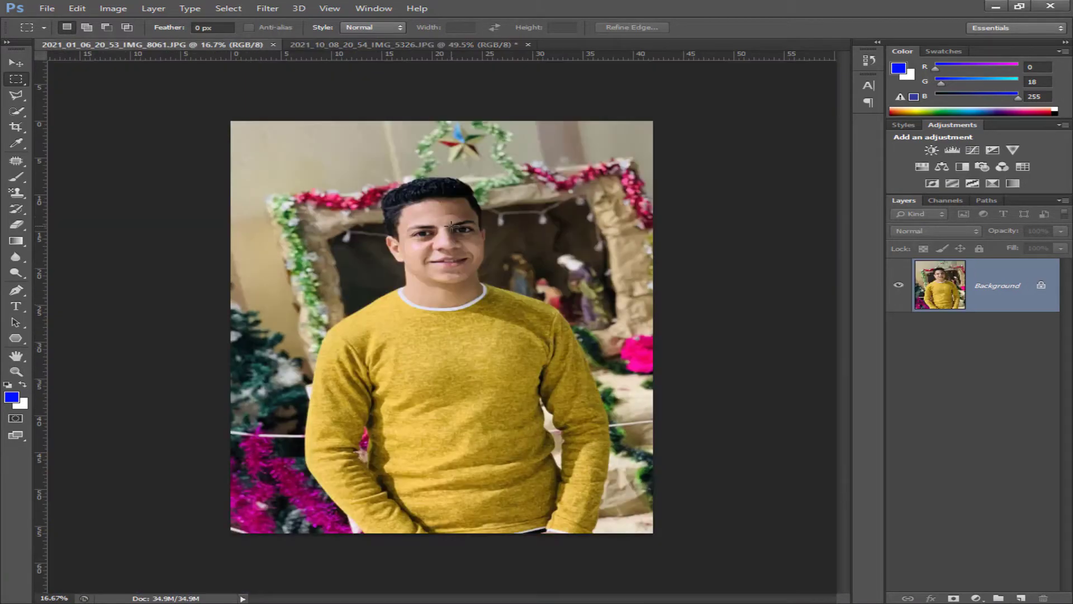
{"action": "left_click", "coordinate": [273, 45]}
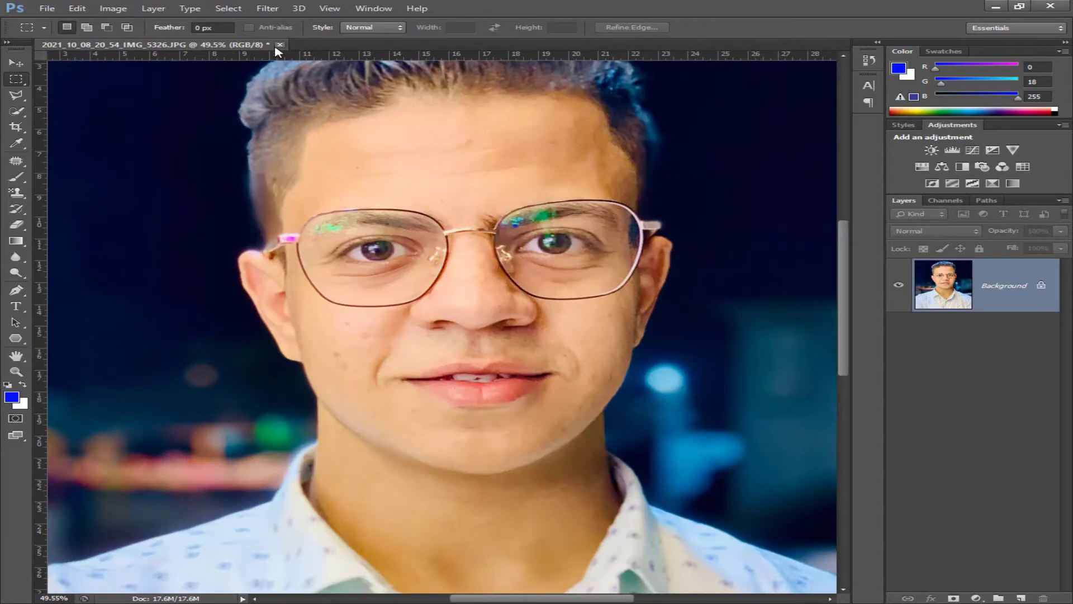
{"action": "key", "text": "ctrl+o"}
{"action": "double_click", "coordinate": [464, 180]}
{"action": "left_click", "coordinate": [454, 262]}
{"action": "key", "text": "Return"}
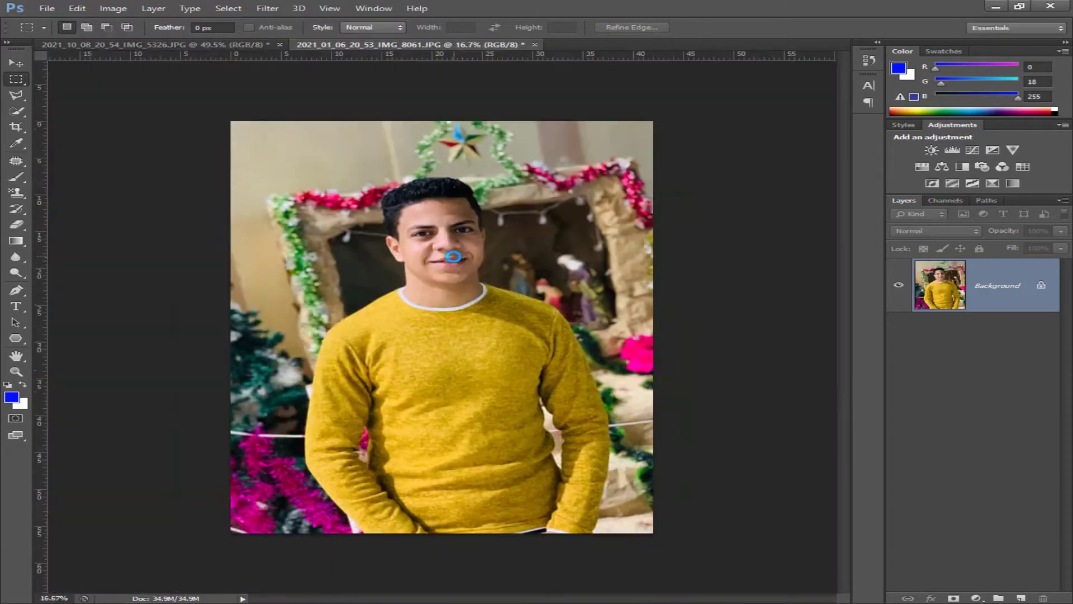
Select the man's forehead and the top of his hair with the Quick Selection tool at brush size 250
{"action": "scroll", "coordinate": [453, 257], "scroll_direction": "up", "scroll_amount": 6}
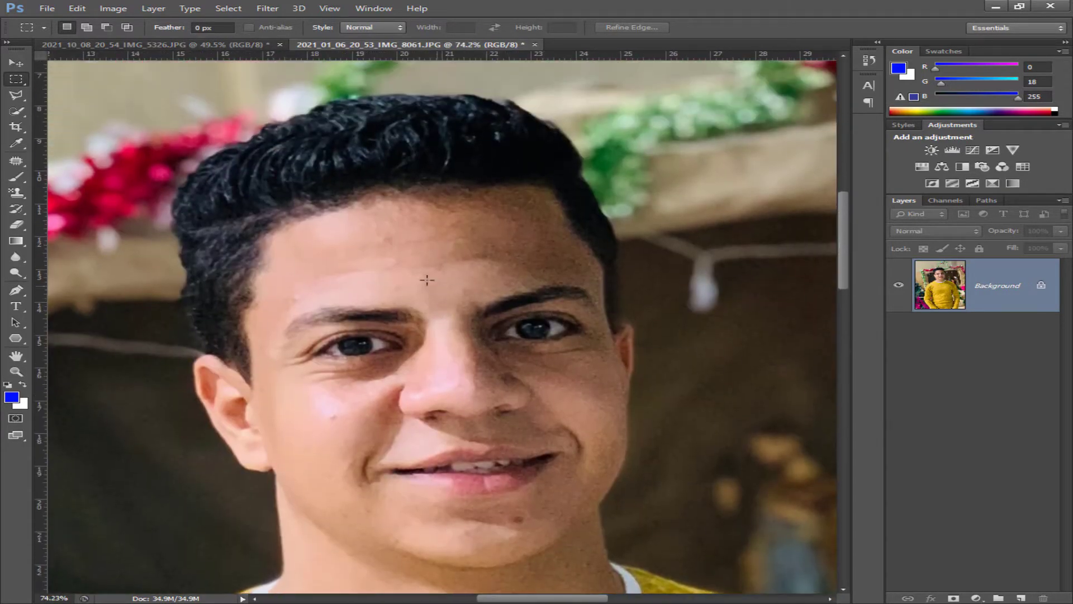
{"action": "left_click", "coordinate": [12, 113]}
{"action": "scroll", "coordinate": [378, 162], "scroll_direction": "up", "scroll_amount": 2}
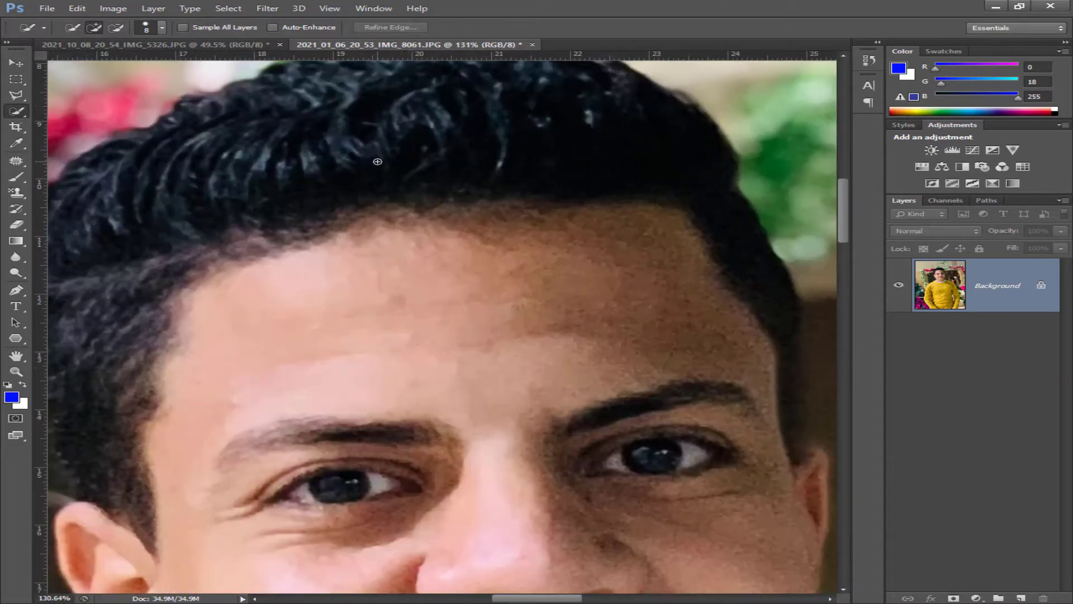
{"action": "key", "text": "bracketright"}
{"action": "key", "text": "bracketright"}
{"action": "key", "text": "bracketright"}
{"action": "key", "text": "bracketright"}
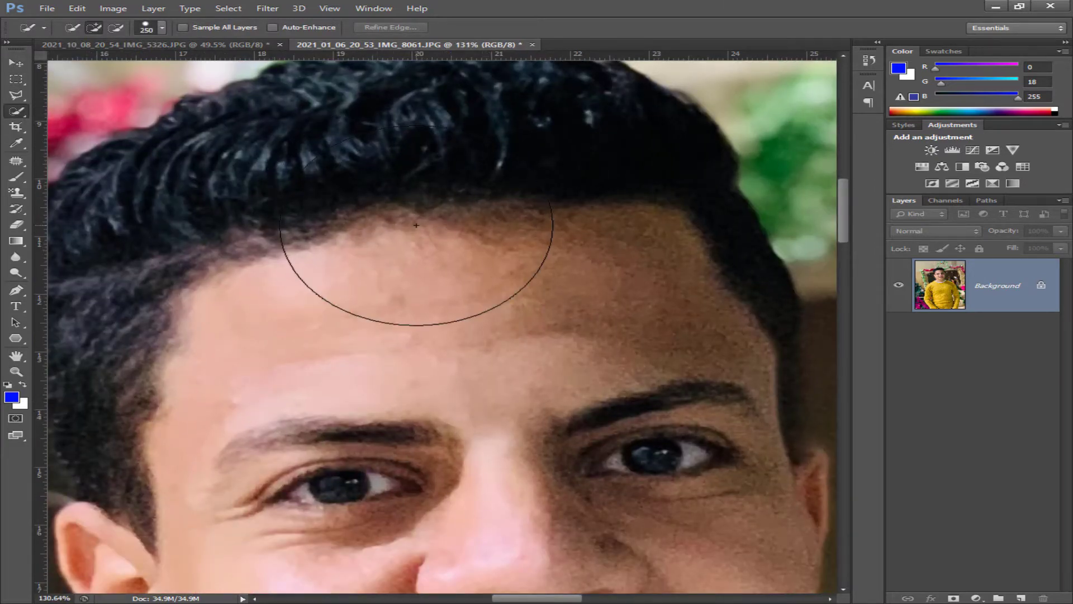
{"action": "left_click", "coordinate": [418, 224]}
{"action": "scroll", "coordinate": [418, 223], "scroll_direction": "down", "scroll_amount": 3}
{"action": "scroll", "coordinate": [522, 167], "scroll_direction": "up", "scroll_amount": 8}
{"action": "left_click_drag", "start_coordinate": [527, 162], "coordinate": [462, 302]}
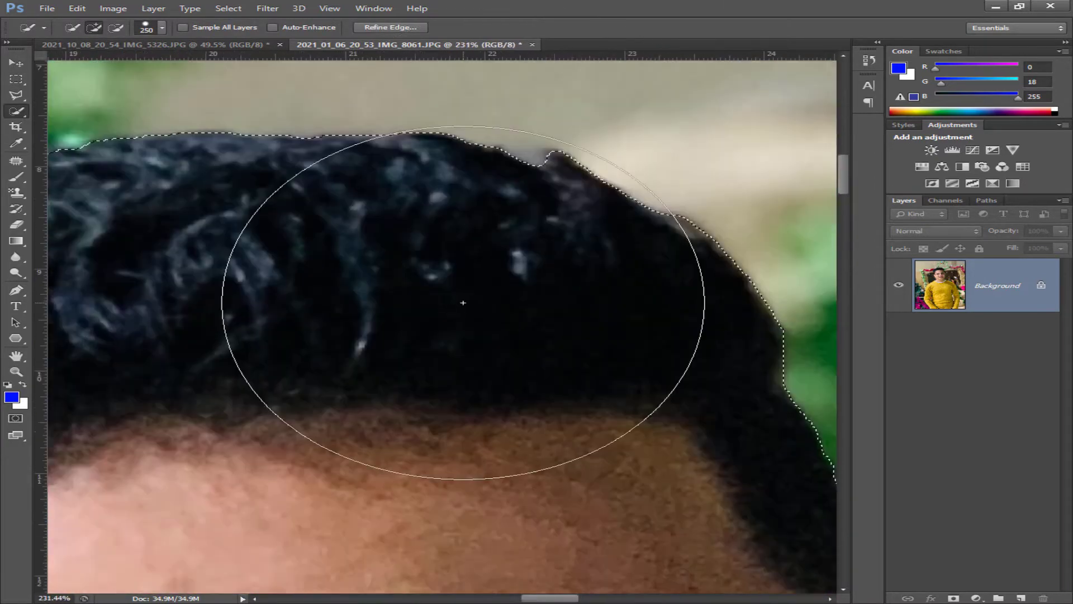
Reduce the brush to size 6 and add the missed notch along the hair's upper edge to the selection
{"action": "key", "text": "bracketleft"}
{"action": "key", "text": "bracketleft"}
{"action": "key", "text": "bracketleft"}
{"action": "key", "text": "bracketleft"}
{"action": "key", "text": "bracketleft"}
{"action": "key", "text": "bracketleft"}
{"action": "key", "text": "bracketleft"}
{"action": "key", "text": "bracketleft"}
{"action": "key", "text": "bracketleft"}
{"action": "key", "text": "bracketleft"}
{"action": "key", "text": "bracketleft"}
{"action": "scroll", "coordinate": [501, 183], "scroll_direction": "up", "scroll_amount": 3}
{"action": "scroll", "coordinate": [502, 184], "scroll_direction": "up", "scroll_amount": 1}
{"action": "key", "text": "bracketleft"}
{"action": "key", "text": "bracketleft"}
{"action": "key", "text": "bracketleft"}
{"action": "key", "text": "bracketleft"}
{"action": "key", "text": "bracketleft"}
{"action": "key", "text": "bracketleft"}
{"action": "key", "text": "bracketleft"}
{"action": "key", "text": "bracketleft"}
{"action": "key", "text": "bracketleft"}
{"action": "key", "text": "bracketleft"}
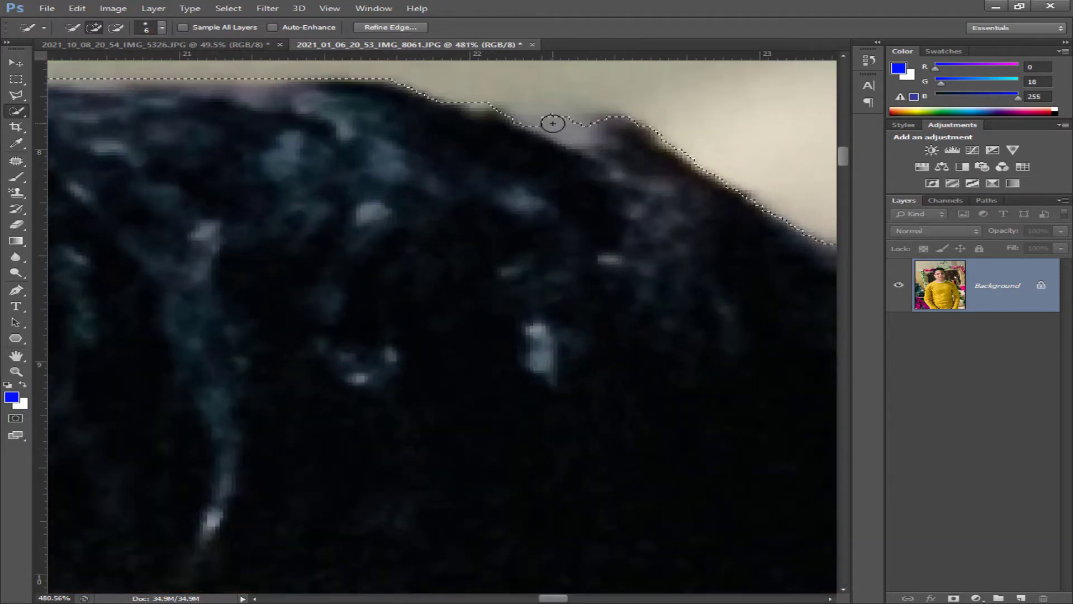
Enlarge the brush to size 30 and add the dark hair on the photo's left side of the head to the selection
{"action": "scroll", "coordinate": [582, 125], "scroll_direction": "down", "scroll_amount": 5}
{"action": "scroll", "coordinate": [423, 169], "scroll_direction": "up", "scroll_amount": 6}
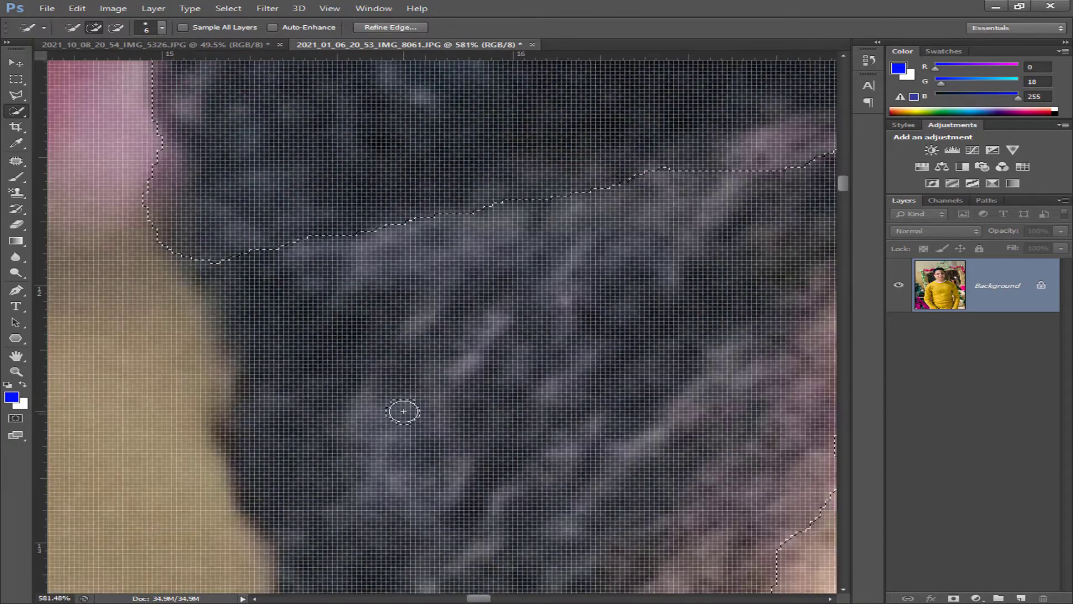
{"action": "key", "text": "bracketright"}
{"action": "key", "text": "bracketright"}
{"action": "key", "text": "bracketright"}
{"action": "key", "text": "bracketright"}
{"action": "key", "text": "bracketright"}
{"action": "key", "text": "bracketright"}
{"action": "key", "text": "bracketright"}
{"action": "key", "text": "bracketright"}
{"action": "left_click_drag", "start_coordinate": [419, 343], "coordinate": [430, 410]}
{"action": "scroll", "coordinate": [486, 347], "scroll_direction": "down", "scroll_amount": 3}
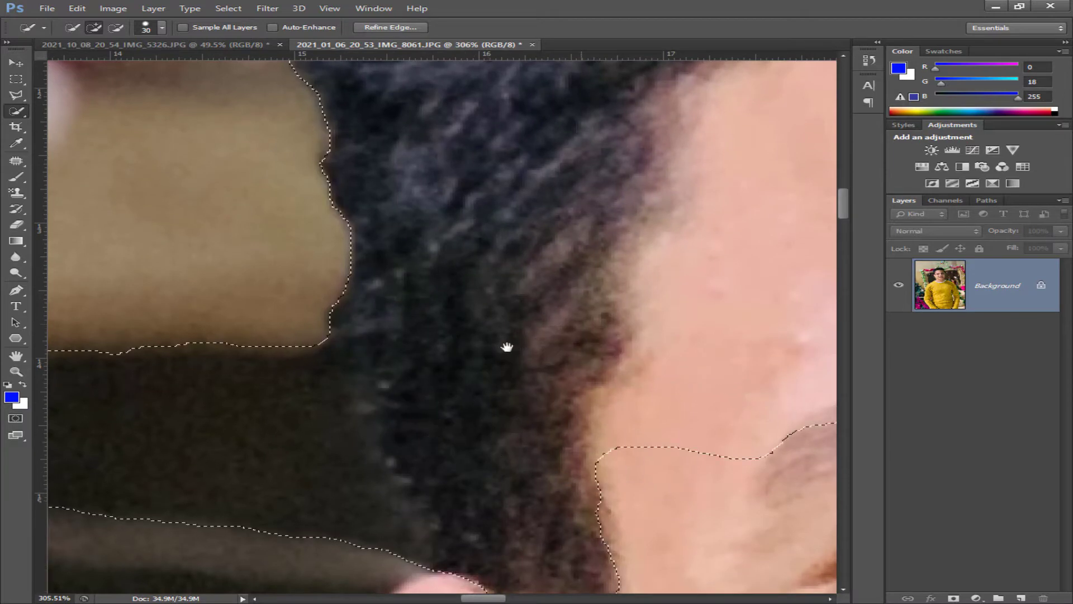
Extend the selection down past the ear and neck onto the yellow sweater's shoulder on the photo's left side
{"action": "left_click_drag", "start_coordinate": [503, 536], "coordinate": [393, 187]}
{"action": "left_click_drag", "start_coordinate": [435, 499], "coordinate": [409, 279]}
{"action": "mouse_move", "coordinate": [417, 324]}
{"action": "left_mouse_down"}
{"action": "mouse_move", "coordinate": [453, 402]}
{"action": "mouse_move", "coordinate": [587, 400]}
{"action": "mouse_move", "coordinate": [570, 251]}
{"action": "mouse_move", "coordinate": [508, 70]}
{"action": "left_mouse_up"}
{"action": "left_click_drag", "start_coordinate": [551, 269], "coordinate": [585, 507]}
{"action": "mouse_move", "coordinate": [556, 401]}
{"action": "left_mouse_down"}
{"action": "mouse_move", "coordinate": [556, 326]}
{"action": "mouse_move", "coordinate": [516, 140]}
{"action": "left_mouse_up"}
{"action": "left_click_drag", "start_coordinate": [454, 391], "coordinate": [623, 218]}
{"action": "left_click_drag", "start_coordinate": [378, 341], "coordinate": [306, 369]}
{"action": "mouse_move", "coordinate": [305, 425]}
{"action": "left_mouse_down"}
{"action": "mouse_move", "coordinate": [567, 304]}
{"action": "mouse_move", "coordinate": [793, 216]}
{"action": "left_mouse_up"}
{"action": "left_click", "coordinate": [438, 423]}
{"action": "left_click_drag", "start_coordinate": [438, 424], "coordinate": [612, 355]}
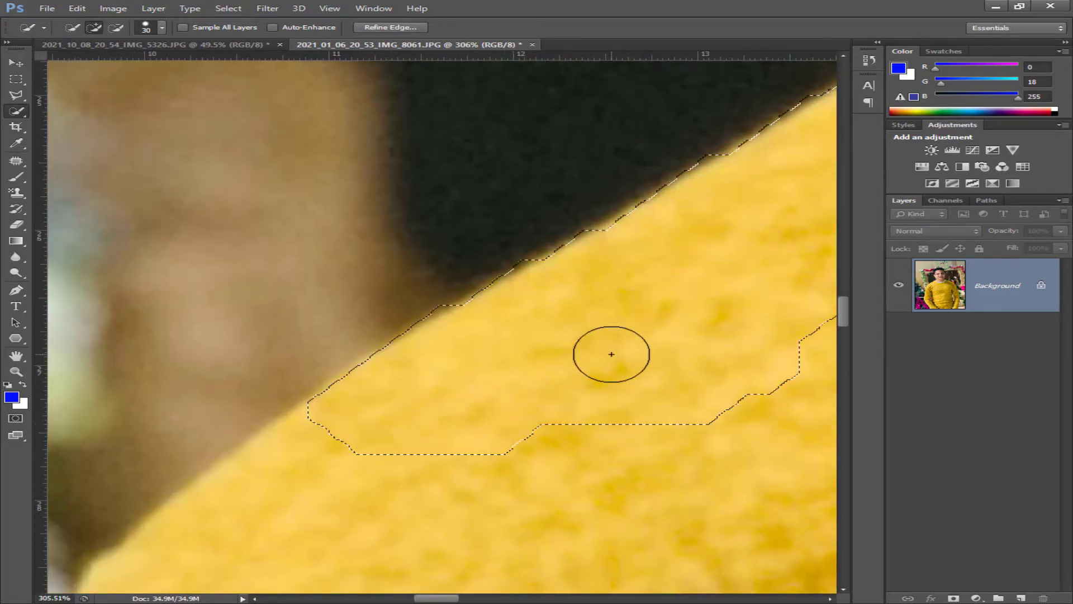
Continue the quick selection from the shoulder down the outer edge of the sweater's left-hand sleeve
{"action": "left_click_drag", "start_coordinate": [349, 496], "coordinate": [755, 187]}
{"action": "left_click_drag", "start_coordinate": [656, 355], "coordinate": [643, 368]}
{"action": "left_click_drag", "start_coordinate": [590, 492], "coordinate": [624, 134]}
{"action": "left_click_drag", "start_coordinate": [587, 367], "coordinate": [592, 313]}
{"action": "mouse_move", "coordinate": [545, 453]}
{"action": "left_mouse_down"}
{"action": "mouse_move", "coordinate": [635, 216]}
{"action": "mouse_move", "coordinate": [637, 132]}
{"action": "left_mouse_up"}
{"action": "left_click_drag", "start_coordinate": [611, 389], "coordinate": [613, 226]}
{"action": "left_click_drag", "start_coordinate": [594, 475], "coordinate": [639, 72]}
{"action": "left_click_drag", "start_coordinate": [564, 417], "coordinate": [591, 313]}
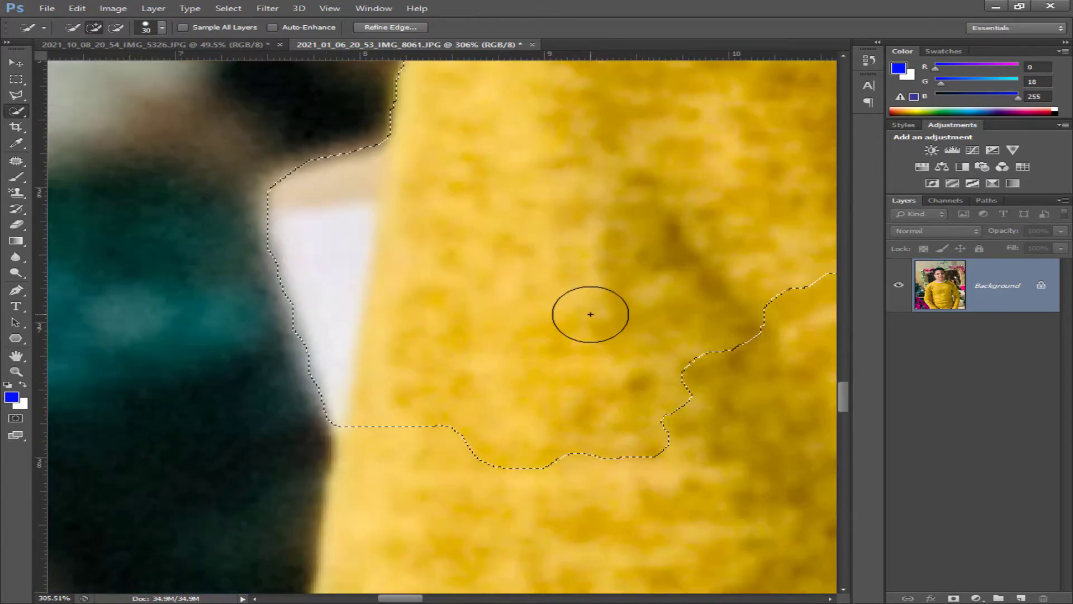
Undo the selection stroke that took in the white patch beside the sleeve and reselect the sleeve fabric
{"action": "key", "text": "ctrl+z"}
{"action": "left_click_drag", "start_coordinate": [604, 119], "coordinate": [578, 266]}
{"action": "left_click_drag", "start_coordinate": [578, 361], "coordinate": [583, 333]}
Reduce the brush to size 6 and subtract the beige and white patch beside the sleeve from the selection
{"action": "scroll", "coordinate": [263, 99], "scroll_direction": "up", "scroll_amount": 8}
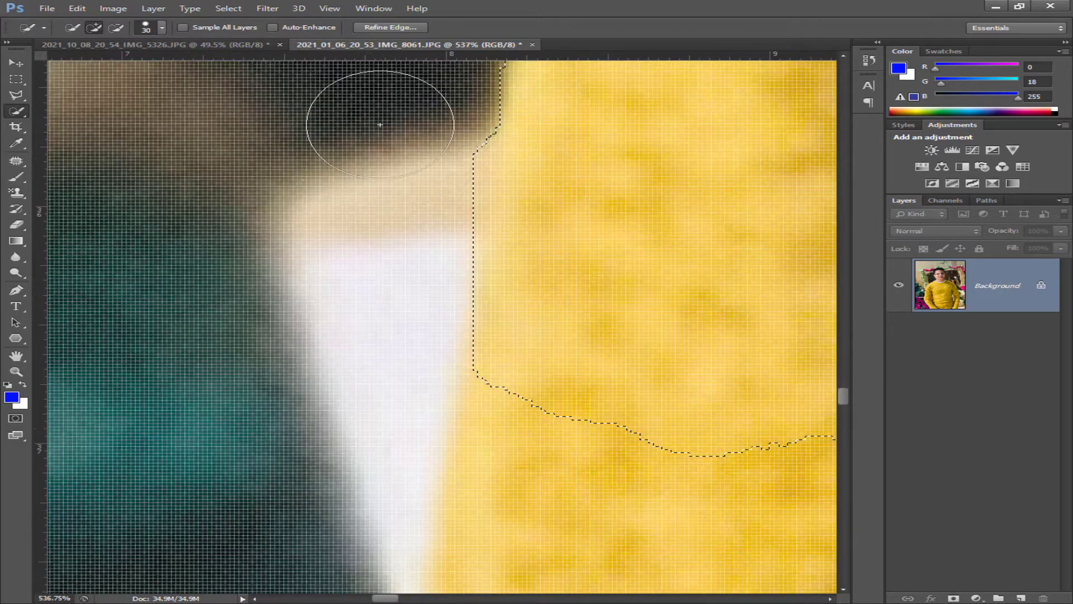
{"action": "left_click", "coordinate": [116, 28]}
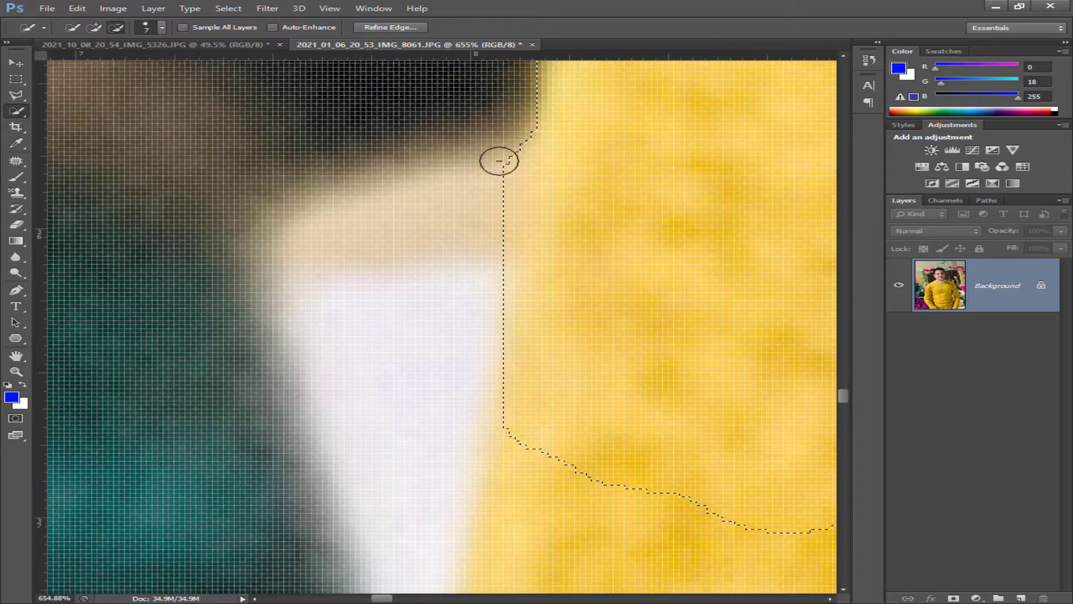
{"action": "scroll", "coordinate": [497, 160], "scroll_direction": "up", "scroll_amount": 2}
{"action": "key", "text": "bracketleft"}
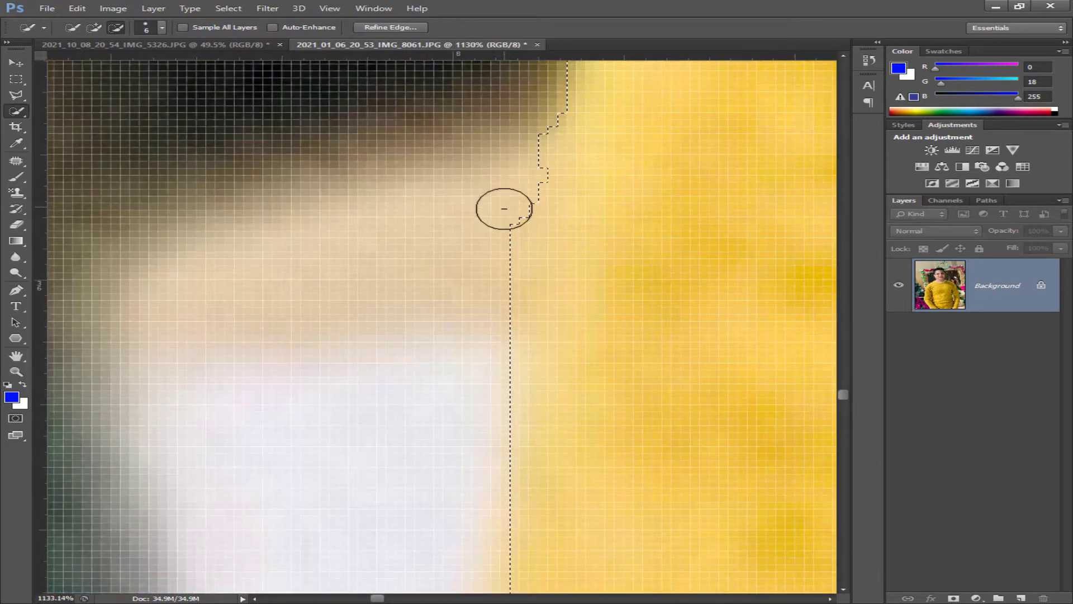
{"action": "scroll", "coordinate": [520, 205], "scroll_direction": "up", "scroll_amount": 1}
{"action": "scroll", "coordinate": [492, 249], "scroll_direction": "down", "scroll_amount": 10}
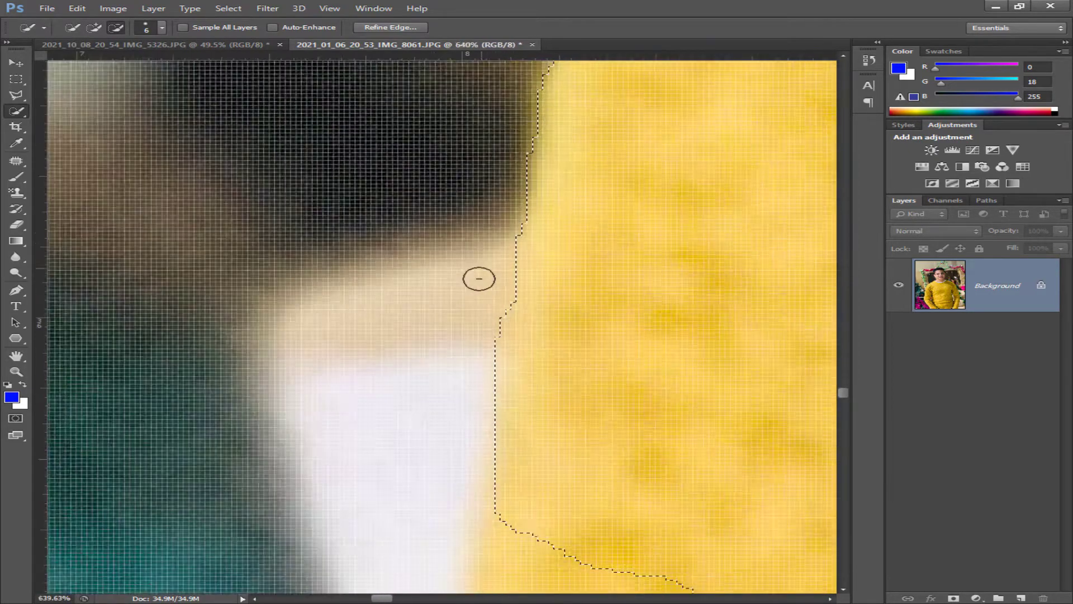
Trim the selection border against the brown and dark background above the white patch, then along the patch's upper edge
{"action": "scroll", "coordinate": [514, 140], "scroll_direction": "up", "scroll_amount": 7}
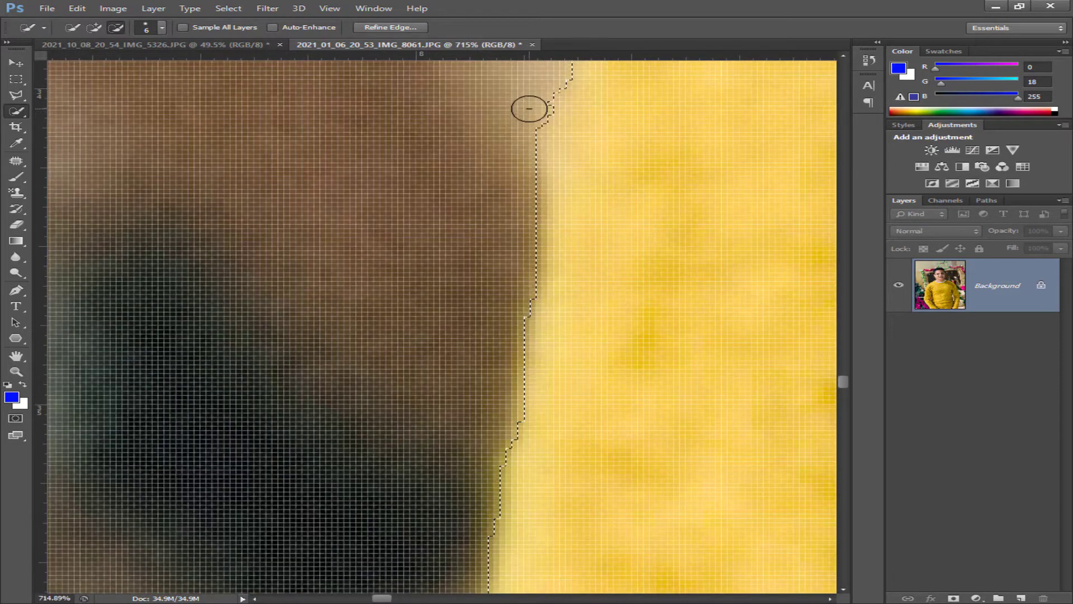
{"action": "scroll", "coordinate": [522, 104], "scroll_direction": "up", "scroll_amount": 2}
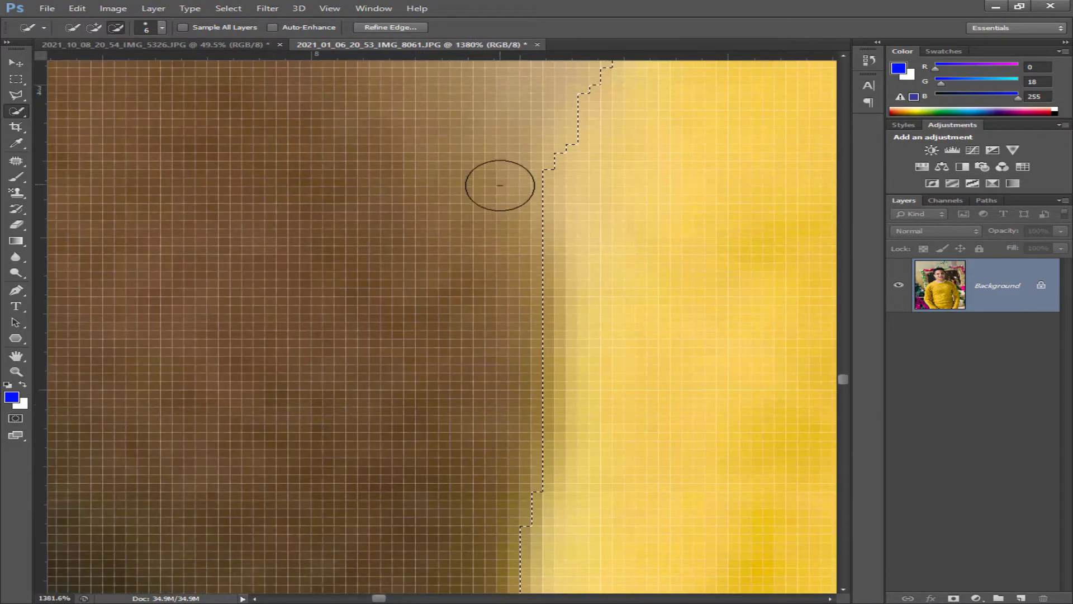
{"action": "scroll", "coordinate": [449, 110], "scroll_direction": "down", "scroll_amount": 5}
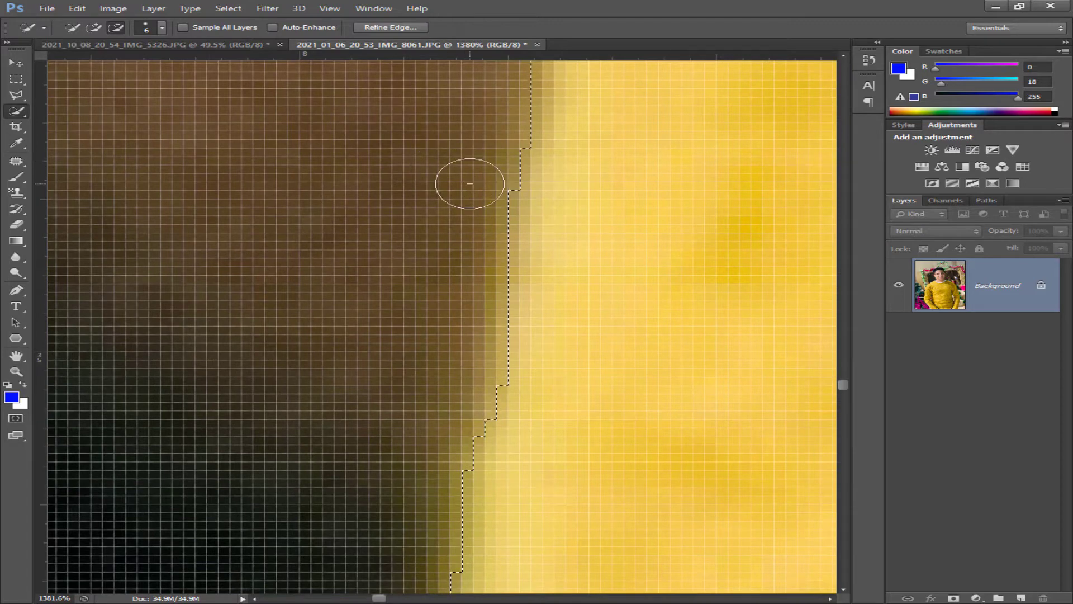
{"action": "scroll", "coordinate": [412, 268], "scroll_direction": "down", "scroll_amount": 3}
{"action": "scroll", "coordinate": [407, 270], "scroll_direction": "up", "scroll_amount": 1}
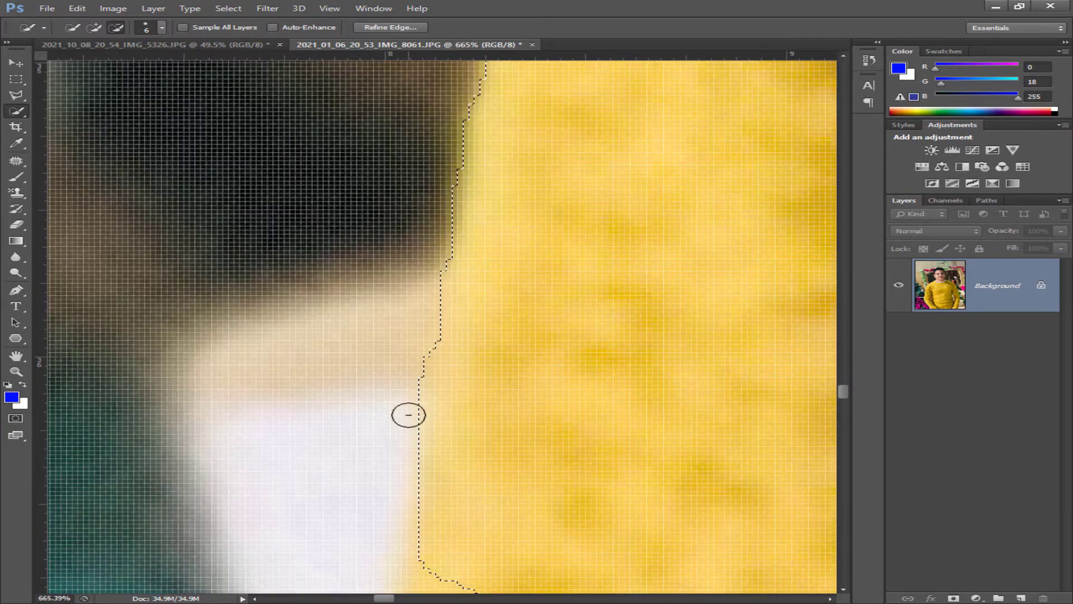
{"action": "scroll", "coordinate": [408, 415], "scroll_direction": "down", "scroll_amount": 3}
{"action": "scroll", "coordinate": [371, 400], "scroll_direction": "down", "scroll_amount": 3}
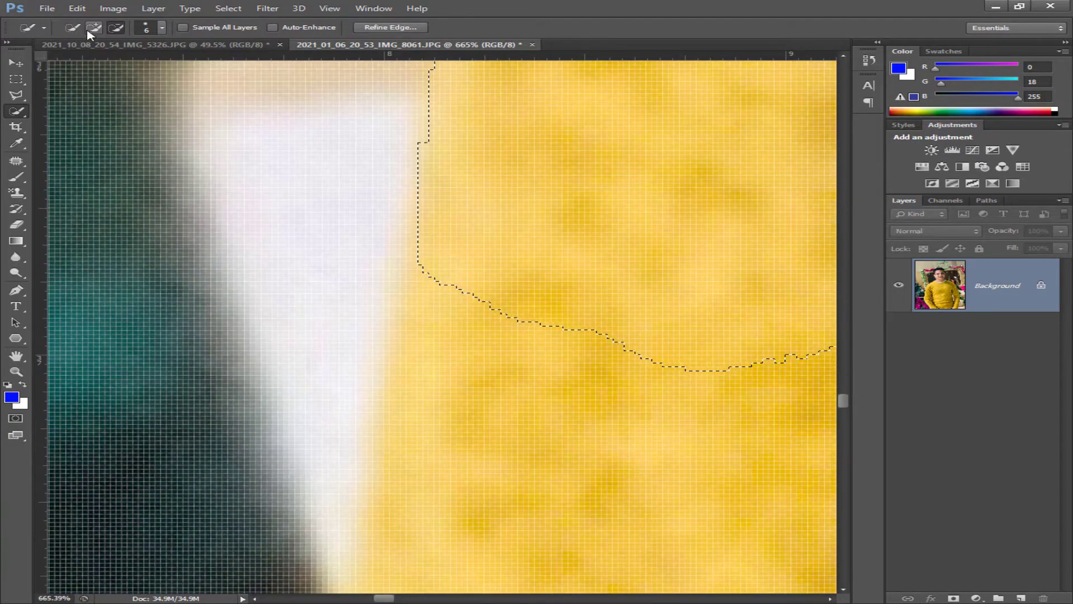
Switch back to adding and extend the selection down the sleeve's outer edge past the white patch
{"action": "left_click", "coordinate": [88, 31]}
{"action": "mouse_move", "coordinate": [482, 366]}
{"action": "left_mouse_down"}
{"action": "mouse_move", "coordinate": [509, 313]}
{"action": "mouse_move", "coordinate": [464, 429]}
{"action": "mouse_move", "coordinate": [502, 373]}
{"action": "mouse_move", "coordinate": [461, 549]}
{"action": "left_mouse_up"}
{"action": "left_click_drag", "start_coordinate": [468, 502], "coordinate": [474, 416]}
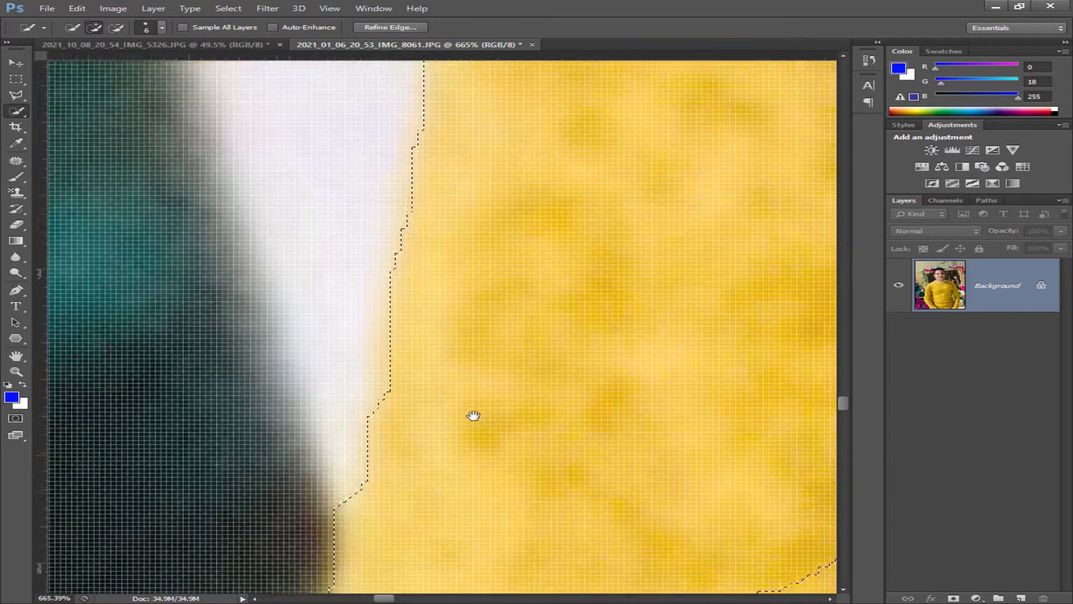
{"action": "scroll", "coordinate": [473, 415], "scroll_direction": "down", "scroll_amount": 8}
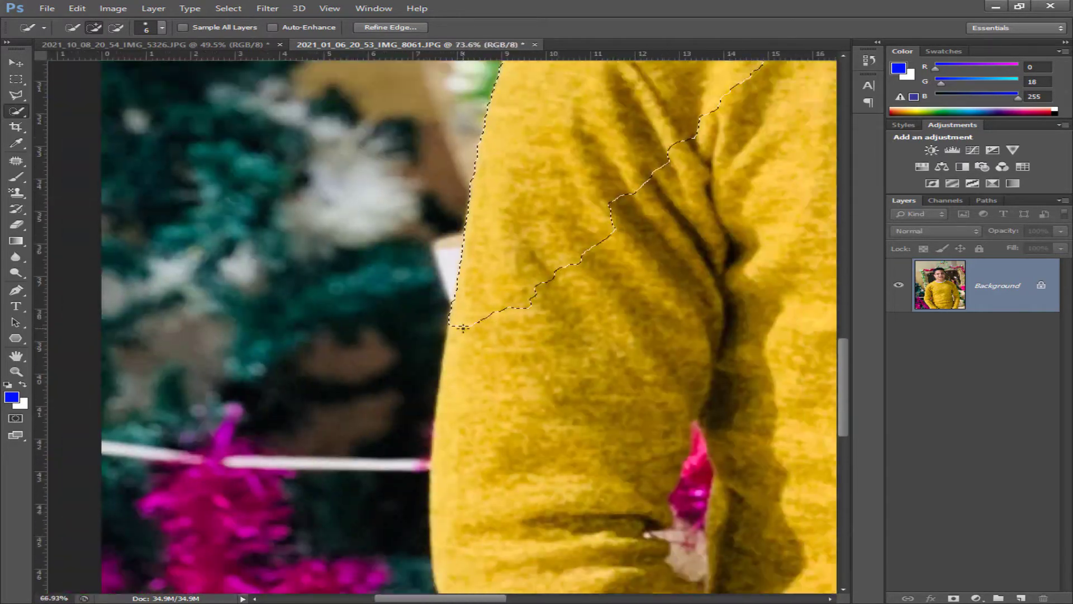
{"action": "scroll", "coordinate": [462, 328], "scroll_direction": "down", "scroll_amount": 2}
{"action": "scroll", "coordinate": [495, 343], "scroll_direction": "up", "scroll_amount": 6}
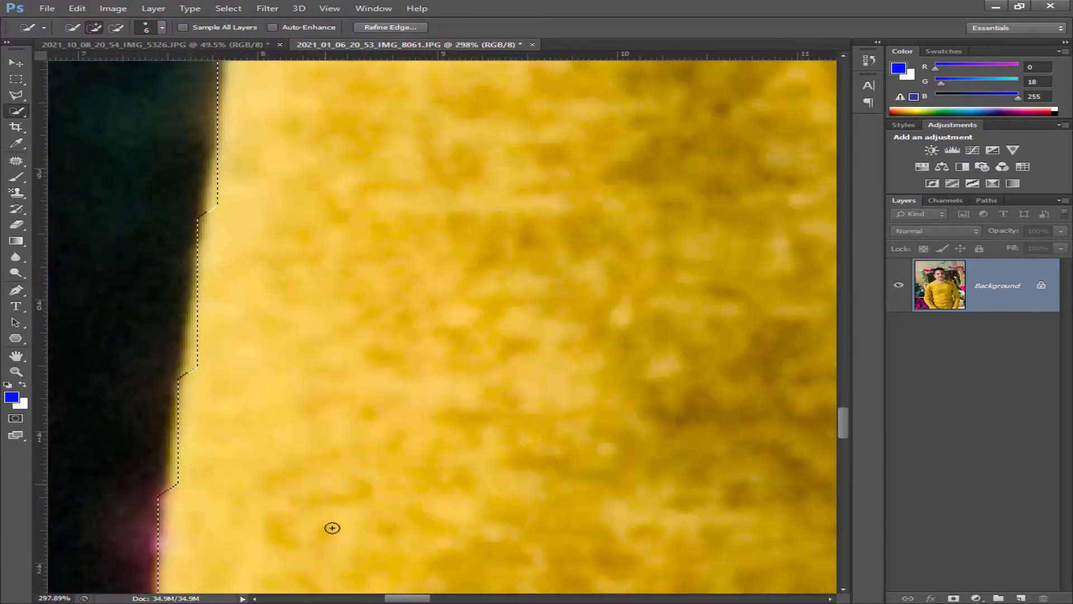
Remove the tip of the pink and white cord from the selection at the sleeve's outer edge
{"action": "scroll", "coordinate": [333, 513], "scroll_direction": "up", "scroll_amount": 4}
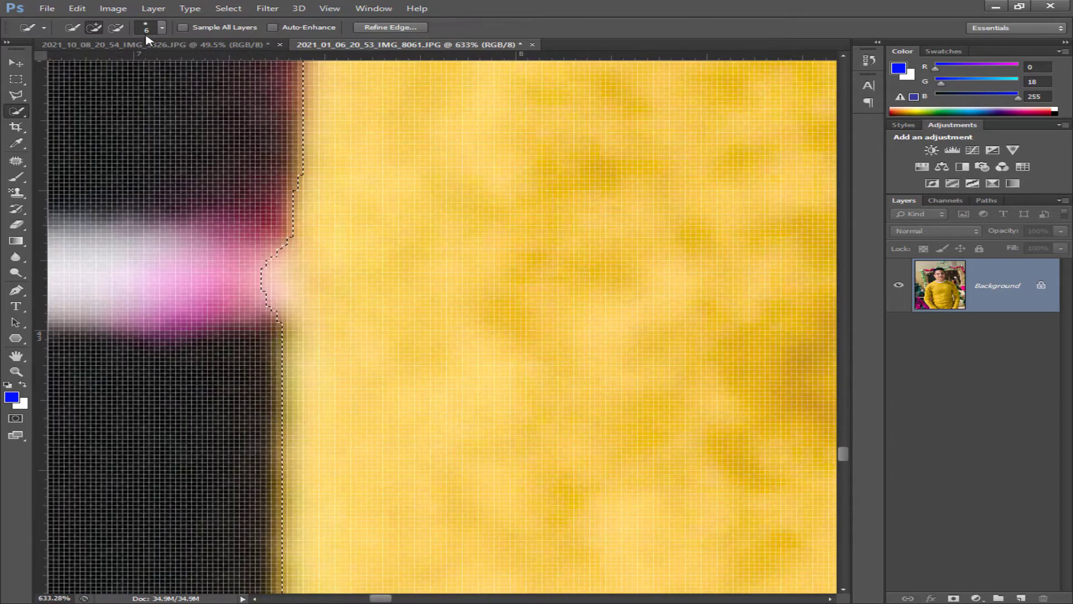
{"action": "scroll", "coordinate": [274, 329], "scroll_direction": "up", "scroll_amount": 2}
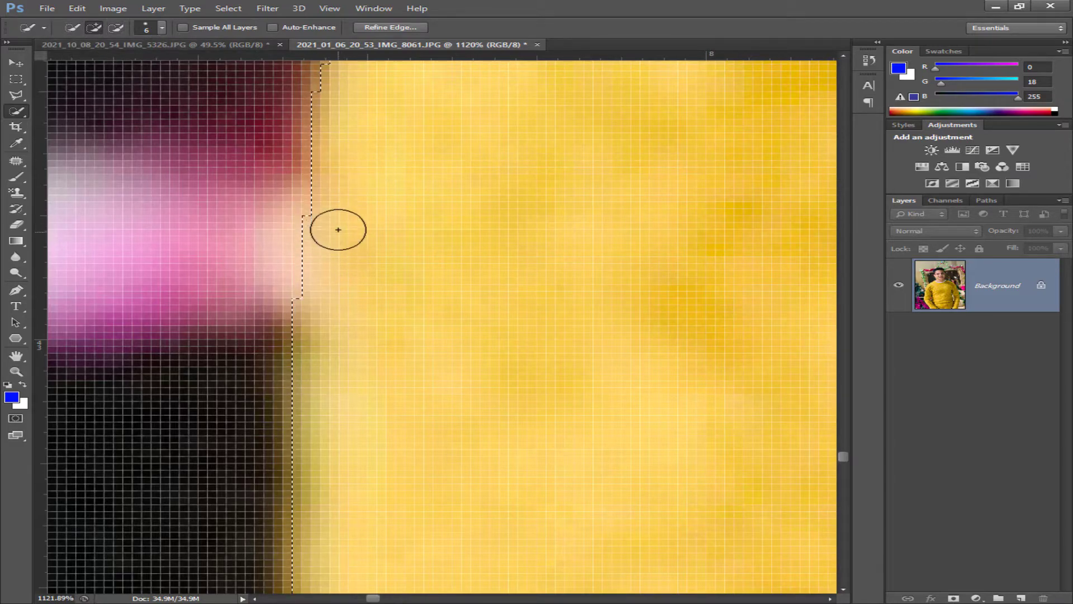
{"action": "scroll", "coordinate": [366, 167], "scroll_direction": "down", "scroll_amount": 2}
{"action": "scroll", "coordinate": [364, 208], "scroll_direction": "up", "scroll_amount": 3}
{"action": "scroll", "coordinate": [332, 274], "scroll_direction": "down", "scroll_amount": 3}
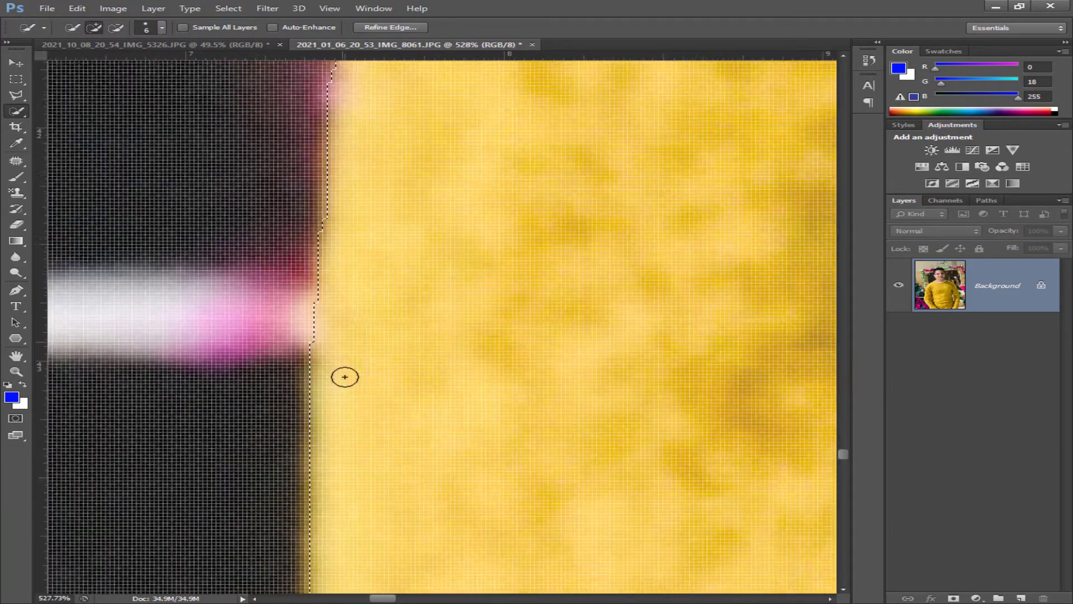
Extend the selection below the cord along the sleeve's outer edge and around the curve of the elbow
{"action": "left_click_drag", "start_coordinate": [345, 377], "coordinate": [362, 269]}
{"action": "mouse_move", "coordinate": [380, 436]}
{"action": "left_mouse_down"}
{"action": "mouse_move", "coordinate": [460, 216]}
{"action": "mouse_move", "coordinate": [456, 223]}
{"action": "left_mouse_up"}
{"action": "left_click", "coordinate": [473, 323]}
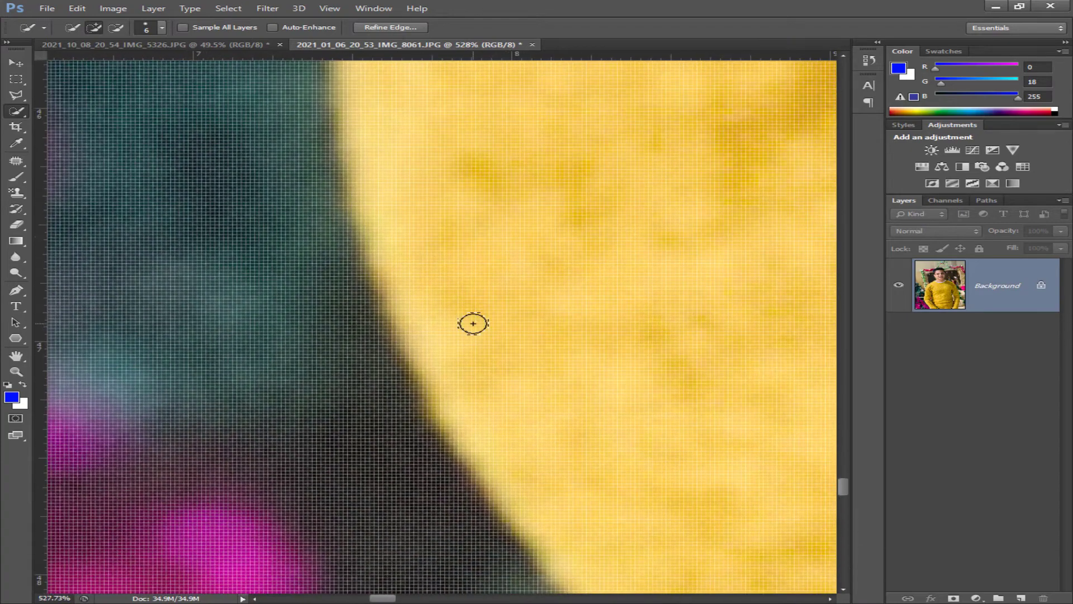
{"action": "mouse_move", "coordinate": [488, 384]}
{"action": "left_mouse_down"}
{"action": "mouse_move", "coordinate": [520, 424]}
{"action": "mouse_move", "coordinate": [460, 326]}
{"action": "left_mouse_up"}
{"action": "mouse_move", "coordinate": [505, 342]}
{"action": "left_mouse_down"}
{"action": "mouse_move", "coordinate": [565, 385]}
{"action": "mouse_move", "coordinate": [572, 437]}
{"action": "mouse_move", "coordinate": [461, 296]}
{"action": "left_mouse_up"}
{"action": "left_click_drag", "start_coordinate": [492, 330], "coordinate": [561, 385]}
{"action": "left_click_drag", "start_coordinate": [563, 489], "coordinate": [407, 300]}
{"action": "left_click_drag", "start_coordinate": [441, 331], "coordinate": [510, 373]}
Continue adding the sleeve's diagonal lower edge to the selection down to the white strip near the photo's bottom
{"action": "left_click_drag", "start_coordinate": [530, 446], "coordinate": [475, 354]}
{"action": "mouse_move", "coordinate": [608, 484]}
{"action": "left_mouse_down"}
{"action": "mouse_move", "coordinate": [469, 263]}
{"action": "mouse_move", "coordinate": [530, 366]}
{"action": "left_mouse_up"}
{"action": "mouse_move", "coordinate": [734, 568]}
{"action": "left_mouse_down"}
{"action": "mouse_move", "coordinate": [477, 313]}
{"action": "mouse_move", "coordinate": [580, 353]}
{"action": "left_mouse_up"}
{"action": "mouse_move", "coordinate": [597, 419]}
{"action": "left_mouse_down"}
{"action": "mouse_move", "coordinate": [476, 213]}
{"action": "mouse_move", "coordinate": [475, 178]}
{"action": "left_mouse_up"}
{"action": "left_click_drag", "start_coordinate": [488, 196], "coordinate": [668, 405]}
{"action": "left_click_drag", "start_coordinate": [675, 416], "coordinate": [455, 98]}
{"action": "scroll", "coordinate": [729, 274], "scroll_direction": "down", "scroll_amount": 10}
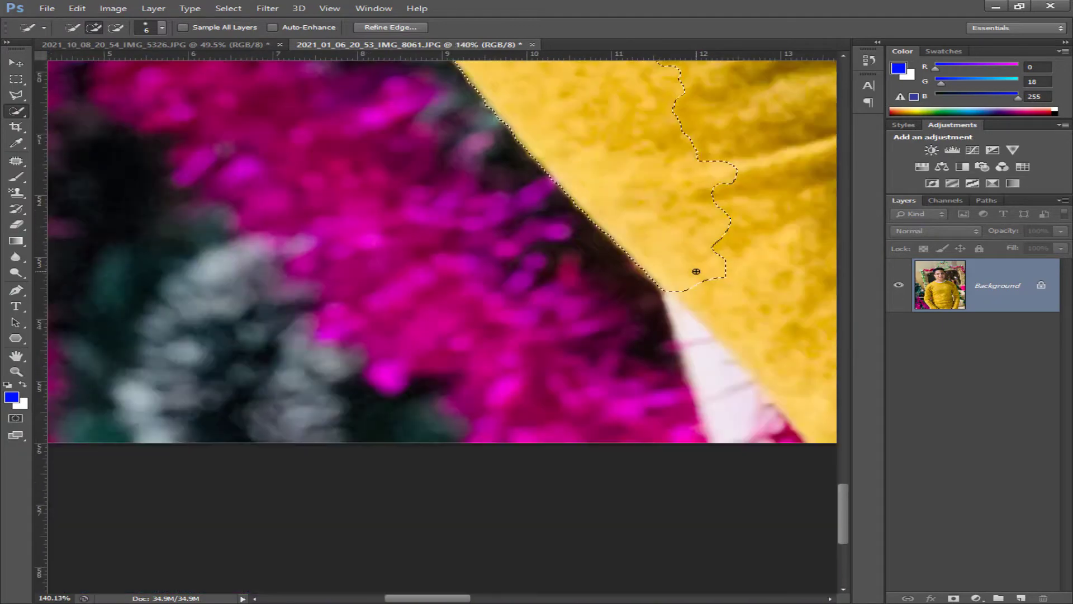
Add the rest of the lower sleeve beside the white strip to the selection, down to the photo's bottom border
{"action": "scroll", "coordinate": [430, 386], "scroll_direction": "up", "scroll_amount": 5}
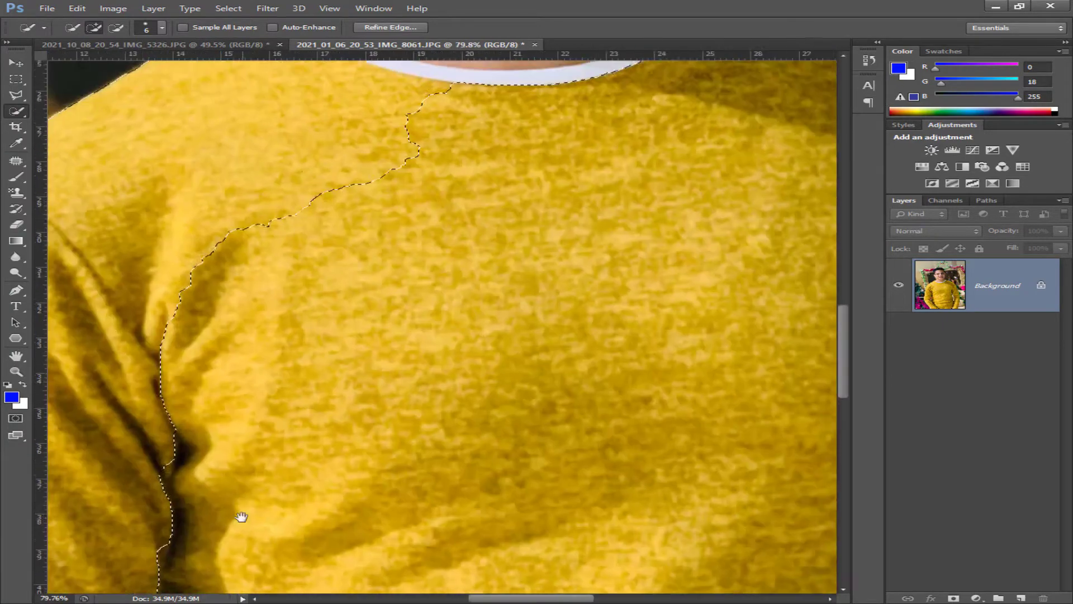
{"action": "left_click_drag", "start_coordinate": [240, 515], "coordinate": [290, 123]}
{"action": "left_click_drag", "start_coordinate": [309, 401], "coordinate": [372, 179]}
{"action": "scroll", "coordinate": [248, 357], "scroll_direction": "up", "scroll_amount": 3}
{"action": "left_click_drag", "start_coordinate": [257, 383], "coordinate": [311, 223]}
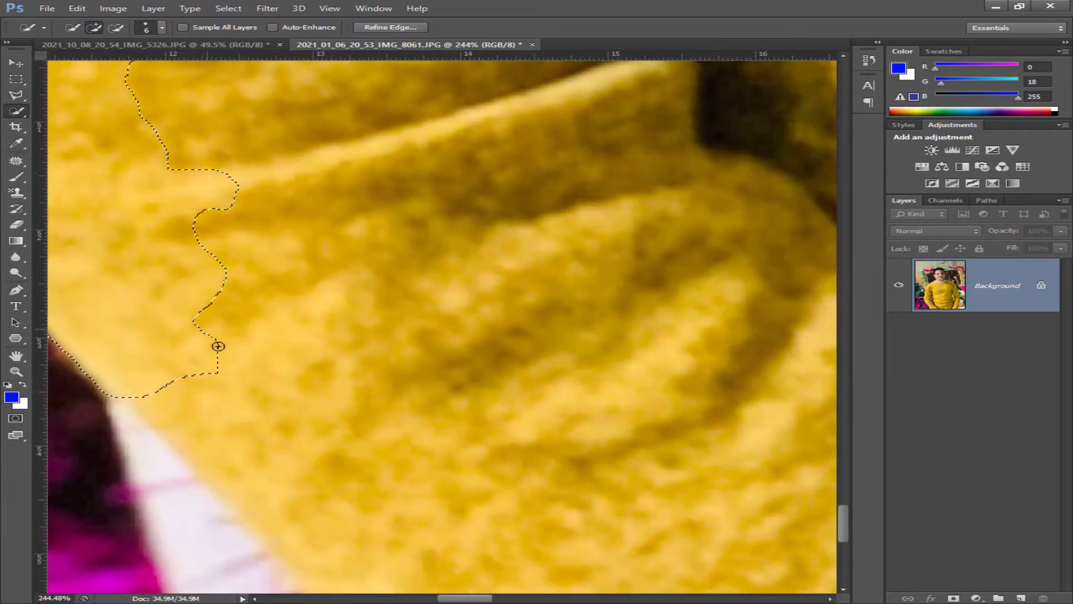
{"action": "scroll", "coordinate": [344, 182], "scroll_direction": "down", "scroll_amount": 5}
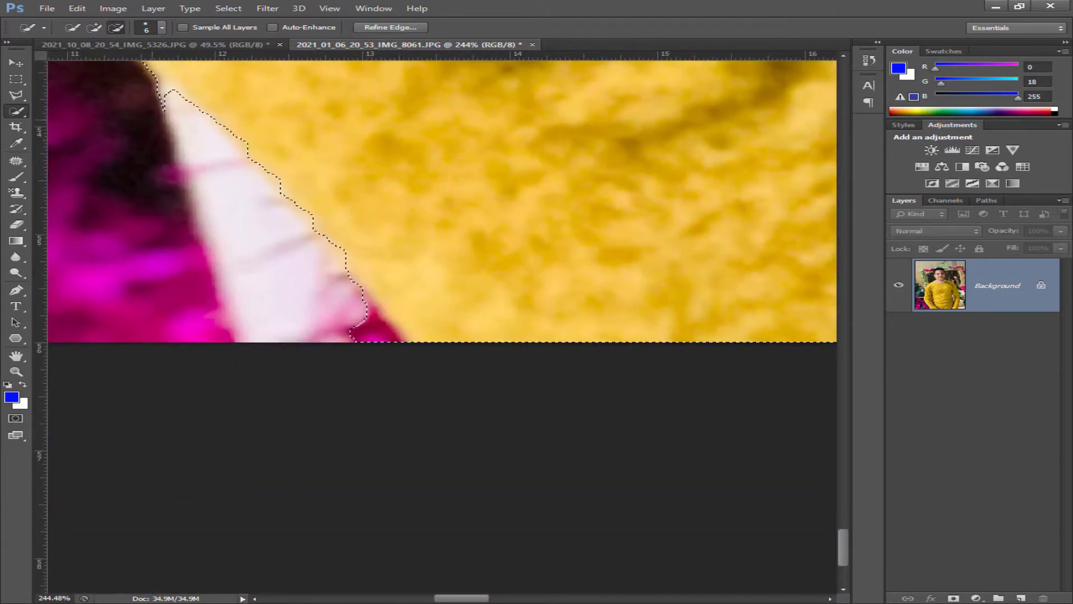
Subtract the magenta and white background from the selection along the lower sleeve's edge up to the white strip's tip
{"action": "scroll", "coordinate": [402, 283], "scroll_direction": "up", "scroll_amount": 6}
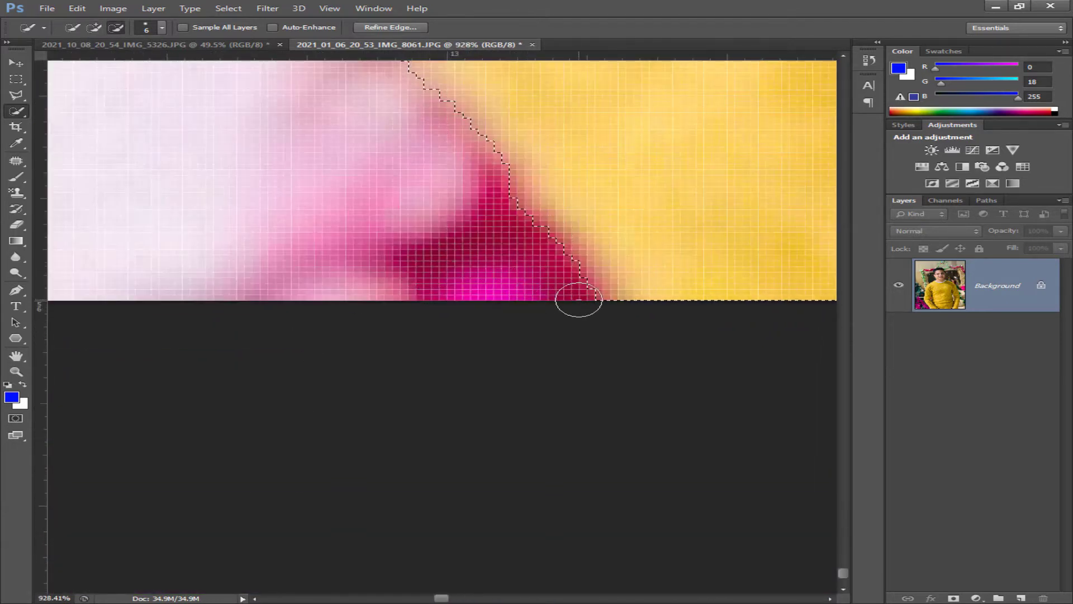
{"action": "scroll", "coordinate": [505, 224], "scroll_direction": "down", "scroll_amount": 5}
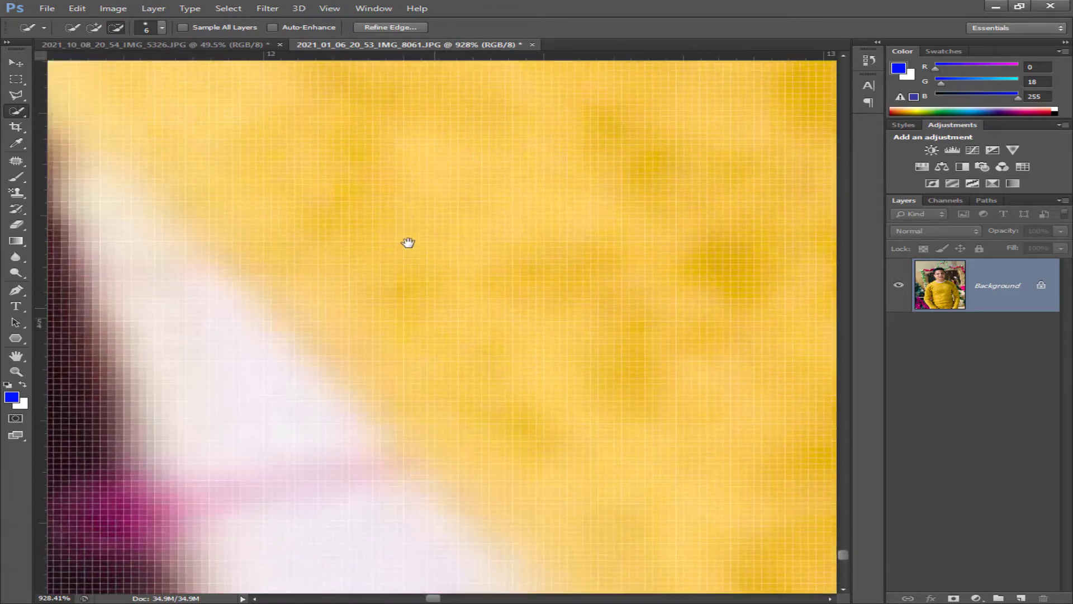
{"action": "scroll", "coordinate": [407, 241], "scroll_direction": "down", "scroll_amount": 4}
{"action": "scroll", "coordinate": [371, 247], "scroll_direction": "up", "scroll_amount": 6}
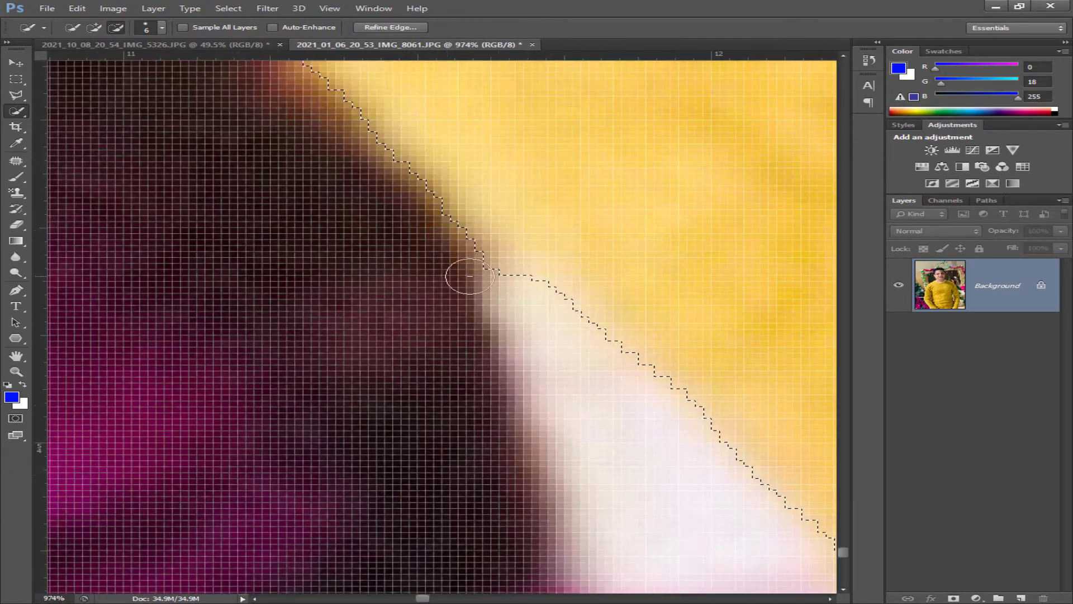
{"action": "scroll", "coordinate": [483, 283], "scroll_direction": "down", "scroll_amount": 4}
{"action": "scroll", "coordinate": [483, 283], "scroll_direction": "down", "scroll_amount": 6}
Switch to adding with a size 25 brush and select the sweater's shoulder beside the collar on the photo's right side
{"action": "scroll", "coordinate": [239, 383], "scroll_direction": "up", "scroll_amount": 5}
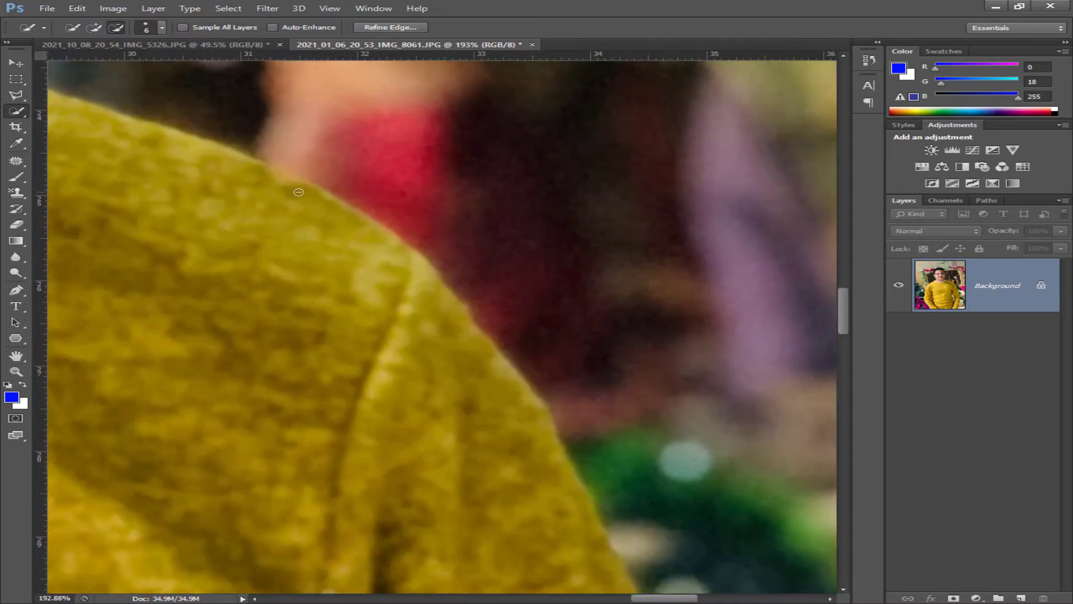
{"action": "left_click_drag", "start_coordinate": [240, 383], "coordinate": [656, 369]}
{"action": "left_click", "coordinate": [93, 28]}
{"action": "scroll", "coordinate": [305, 168], "scroll_direction": "up", "scroll_amount": 3}
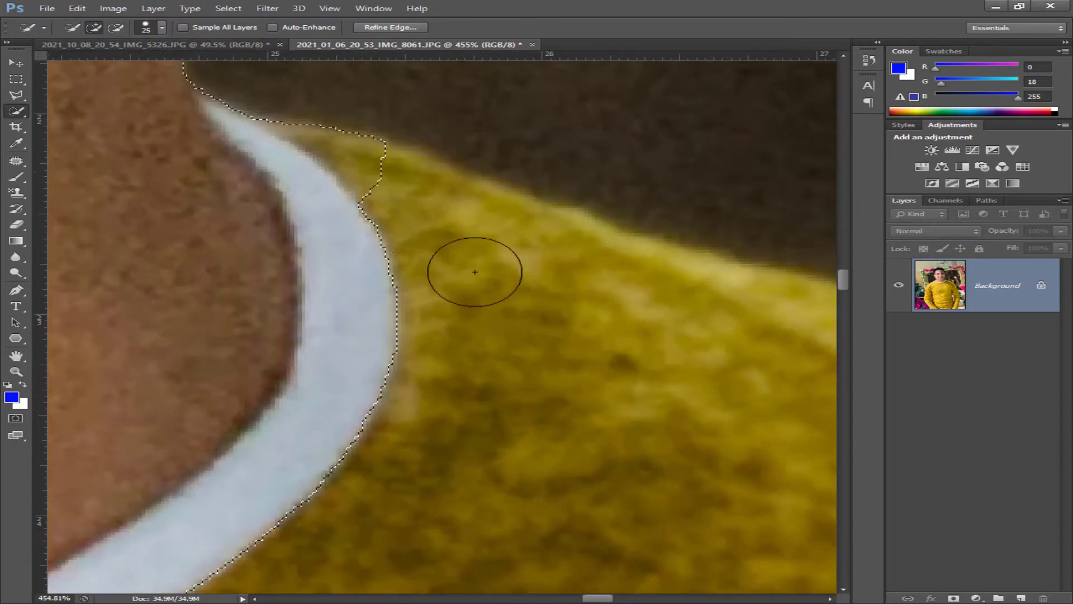
{"action": "left_click_drag", "start_coordinate": [474, 272], "coordinate": [649, 352]}
{"action": "mouse_move", "coordinate": [710, 375]}
{"action": "left_mouse_down"}
{"action": "mouse_move", "coordinate": [233, 144]}
{"action": "mouse_move", "coordinate": [610, 245]}
{"action": "left_mouse_up"}
{"action": "mouse_move", "coordinate": [811, 330]}
{"action": "left_mouse_down"}
{"action": "mouse_move", "coordinate": [484, 242]}
{"action": "mouse_move", "coordinate": [699, 349]}
{"action": "left_mouse_up"}
Extend the selection across the right-hand shoulder, over the sleeve seam and onto the upper sleeve
{"action": "left_click_drag", "start_coordinate": [786, 352], "coordinate": [391, 235]}
{"action": "left_click_drag", "start_coordinate": [771, 345], "coordinate": [467, 235]}
{"action": "left_click_drag", "start_coordinate": [471, 235], "coordinate": [519, 269]}
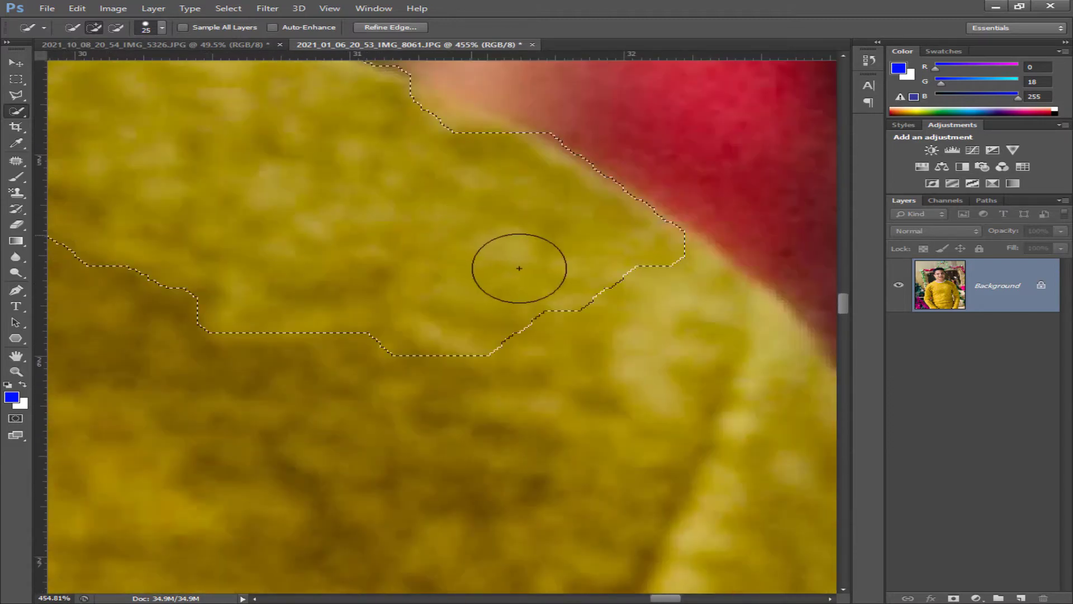
{"action": "mouse_move", "coordinate": [766, 422]}
{"action": "left_mouse_down"}
{"action": "mouse_move", "coordinate": [546, 355]}
{"action": "mouse_move", "coordinate": [622, 464]}
{"action": "left_mouse_up"}
{"action": "mouse_move", "coordinate": [435, 291]}
{"action": "left_mouse_down"}
{"action": "mouse_move", "coordinate": [455, 347]}
{"action": "mouse_move", "coordinate": [639, 496]}
{"action": "left_mouse_up"}
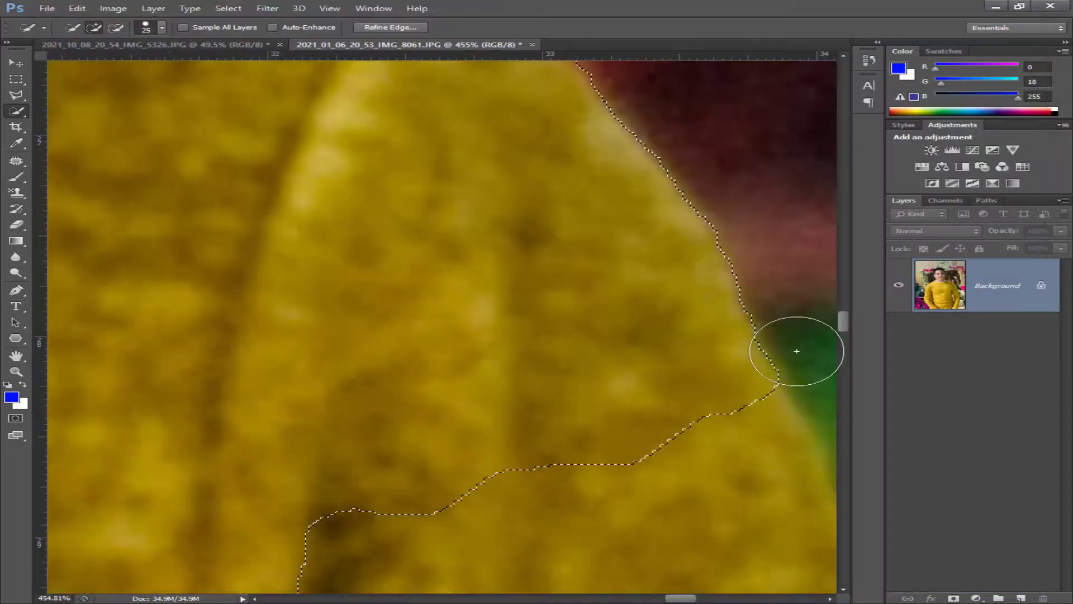
{"action": "left_click_drag", "start_coordinate": [613, 483], "coordinate": [482, 261]}
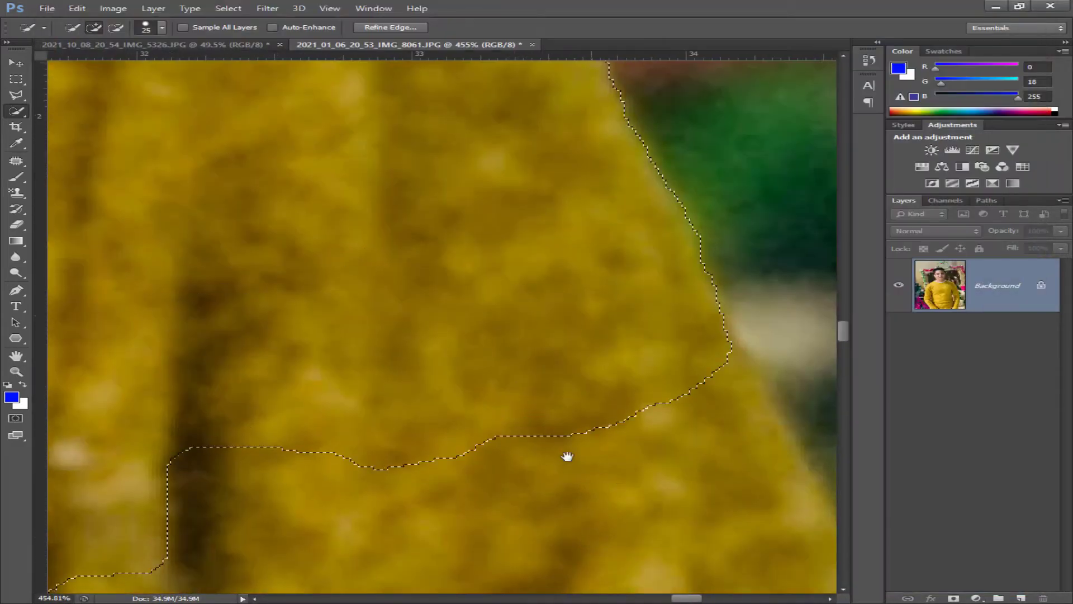
Continue the selection down the outer edge of the right-hand sleeve toward the white cord
{"action": "left_click_drag", "start_coordinate": [568, 457], "coordinate": [422, 217]}
{"action": "mouse_move", "coordinate": [422, 217]}
{"action": "left_mouse_down"}
{"action": "mouse_move", "coordinate": [522, 428]}
{"action": "mouse_move", "coordinate": [487, 333]}
{"action": "left_mouse_up"}
{"action": "mouse_move", "coordinate": [487, 333]}
{"action": "left_mouse_down"}
{"action": "mouse_move", "coordinate": [527, 477]}
{"action": "mouse_move", "coordinate": [426, 318]}
{"action": "mouse_move", "coordinate": [469, 537]}
{"action": "left_mouse_up"}
{"action": "mouse_move", "coordinate": [469, 537]}
{"action": "left_mouse_down"}
{"action": "mouse_move", "coordinate": [466, 402]}
{"action": "mouse_move", "coordinate": [426, 246]}
{"action": "left_mouse_up"}
{"action": "mouse_move", "coordinate": [426, 246]}
{"action": "left_mouse_down"}
{"action": "mouse_move", "coordinate": [472, 486]}
{"action": "mouse_move", "coordinate": [422, 280]}
{"action": "left_mouse_up"}
{"action": "mouse_move", "coordinate": [422, 280]}
{"action": "left_mouse_down"}
{"action": "mouse_move", "coordinate": [486, 477]}
{"action": "mouse_move", "coordinate": [427, 274]}
{"action": "left_mouse_up"}
{"action": "mouse_move", "coordinate": [428, 274]}
{"action": "left_mouse_down"}
{"action": "mouse_move", "coordinate": [515, 535]}
{"action": "mouse_move", "coordinate": [415, 302]}
{"action": "left_mouse_up"}
{"action": "mouse_move", "coordinate": [414, 302]}
{"action": "left_mouse_down"}
{"action": "mouse_move", "coordinate": [500, 508]}
{"action": "mouse_move", "coordinate": [406, 273]}
{"action": "left_mouse_up"}
Subtract the green foliage bulge from the selection at the right-hand sleeve's outer edge
{"action": "scroll", "coordinate": [492, 408], "scroll_direction": "down", "scroll_amount": 10}
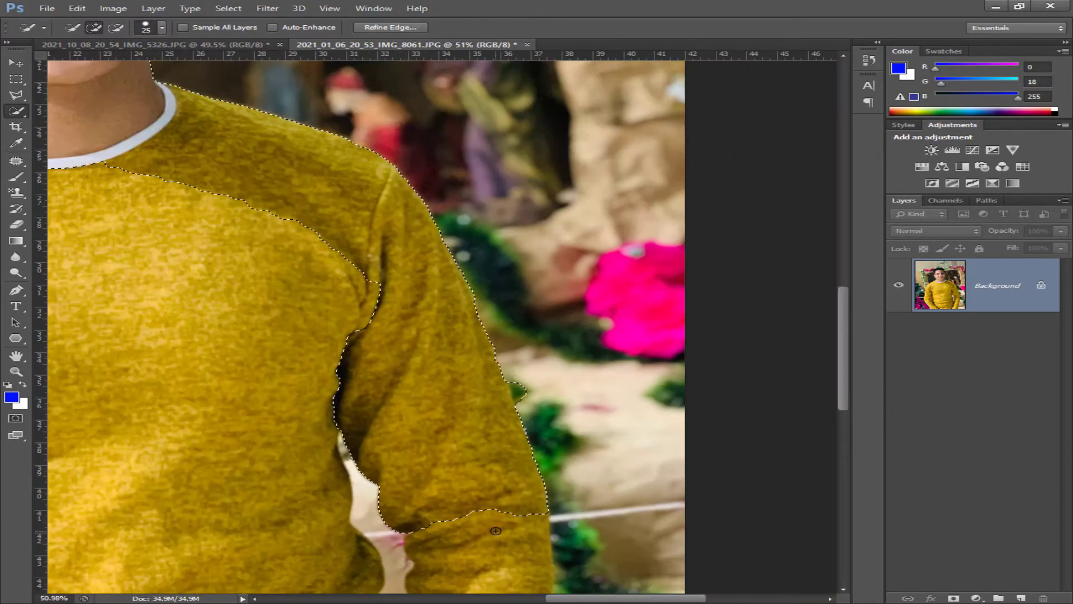
{"action": "scroll", "coordinate": [469, 434], "scroll_direction": "up", "scroll_amount": 8}
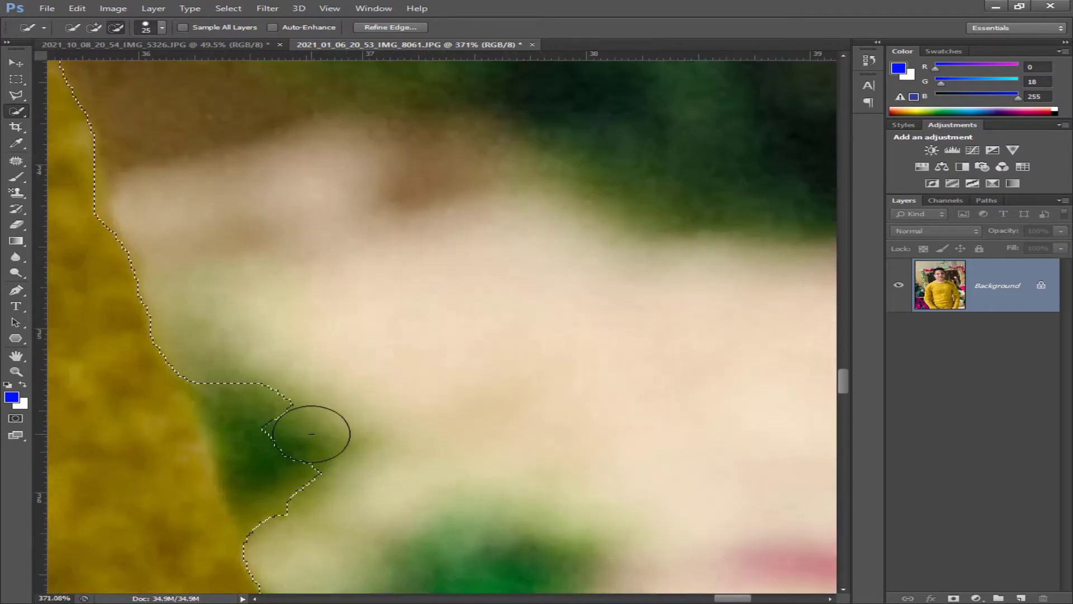
{"action": "scroll", "coordinate": [250, 377], "scroll_direction": "up", "scroll_amount": 3}
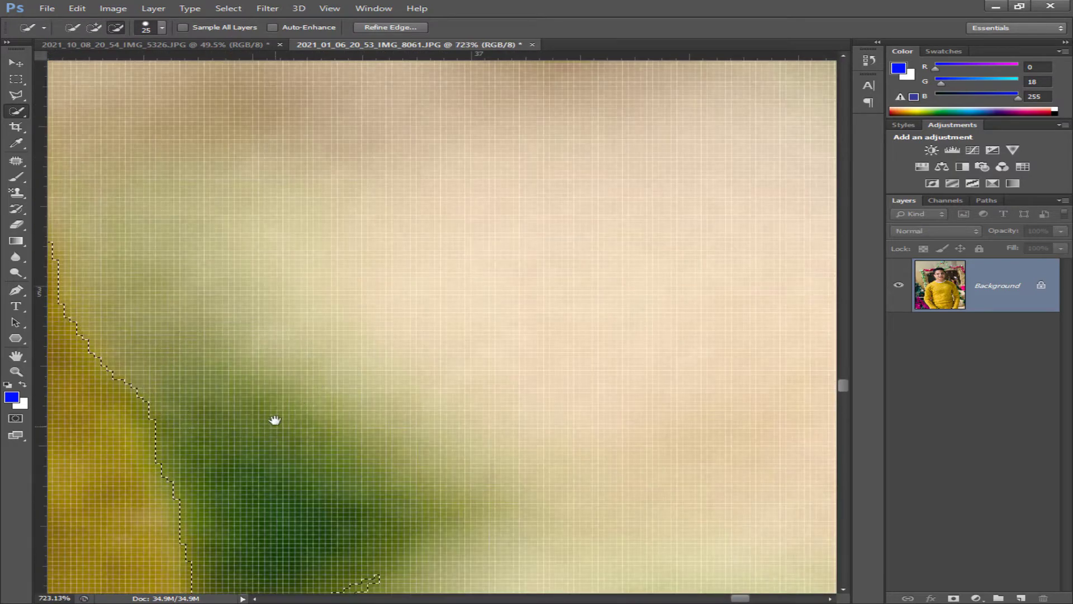
{"action": "scroll", "coordinate": [274, 419], "scroll_direction": "down", "scroll_amount": 4}
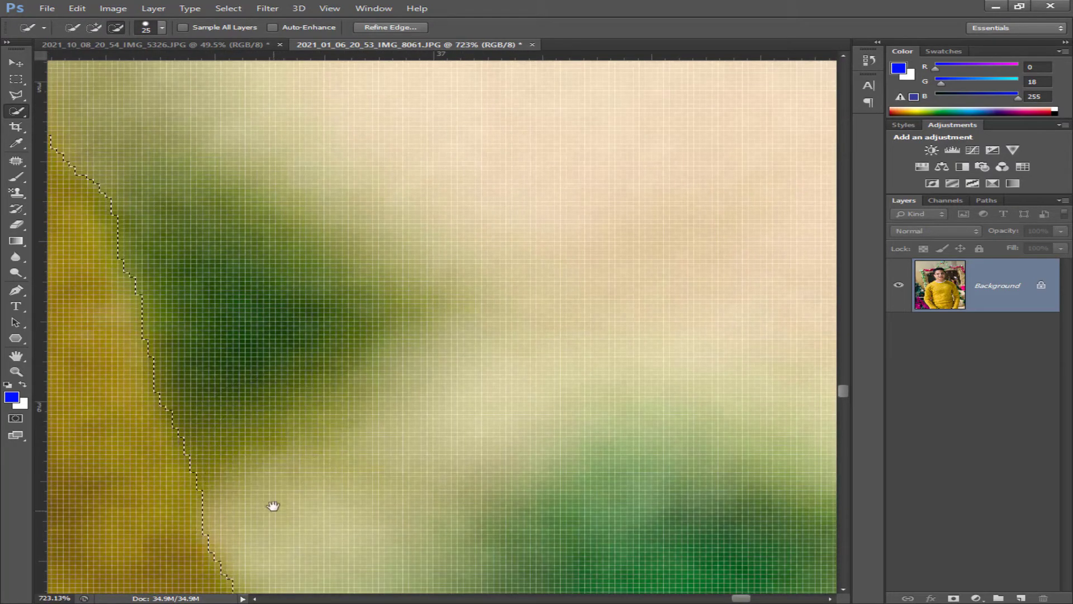
{"action": "scroll", "coordinate": [273, 505], "scroll_direction": "down", "scroll_amount": 10}
Add the right-hand sleeve below the white cord to the selection, following its outer edge toward the photo's bottom
{"action": "left_click_drag", "start_coordinate": [285, 416], "coordinate": [228, 225]}
{"action": "scroll", "coordinate": [252, 326], "scroll_direction": "down", "scroll_amount": 5}
{"action": "mouse_move", "coordinate": [282, 404]}
{"action": "left_mouse_down"}
{"action": "mouse_move", "coordinate": [324, 242]}
{"action": "mouse_move", "coordinate": [359, 207]}
{"action": "left_mouse_up"}
{"action": "left_click_drag", "start_coordinate": [229, 386], "coordinate": [235, 453]}
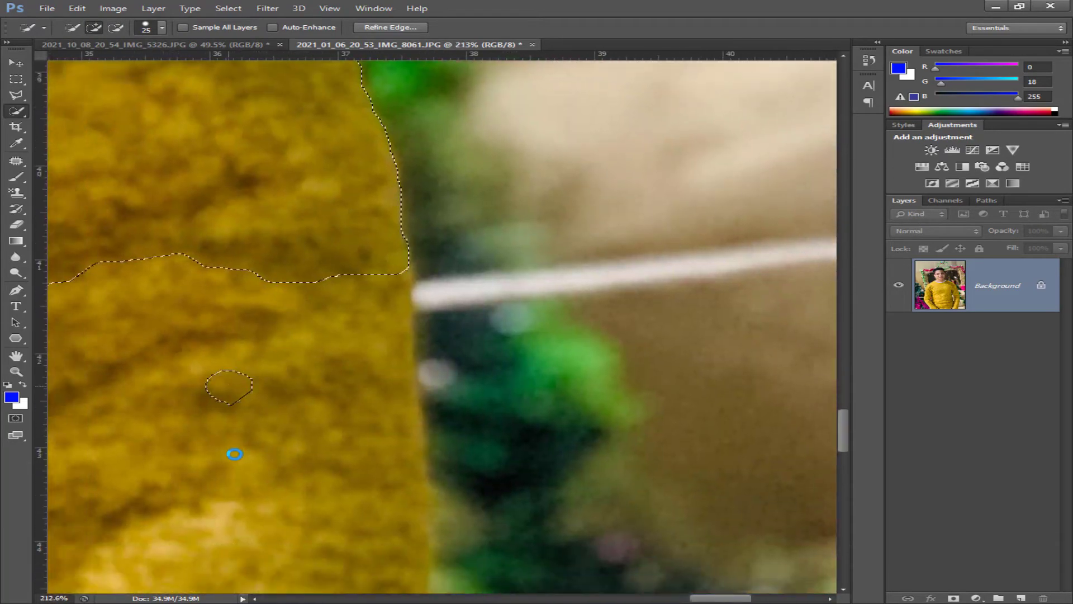
{"action": "mouse_move", "coordinate": [237, 384]}
{"action": "left_mouse_down"}
{"action": "mouse_move", "coordinate": [261, 197]}
{"action": "mouse_move", "coordinate": [227, 297]}
{"action": "mouse_move", "coordinate": [225, 376]}
{"action": "left_mouse_up"}
{"action": "left_click_drag", "start_coordinate": [225, 377], "coordinate": [254, 235]}
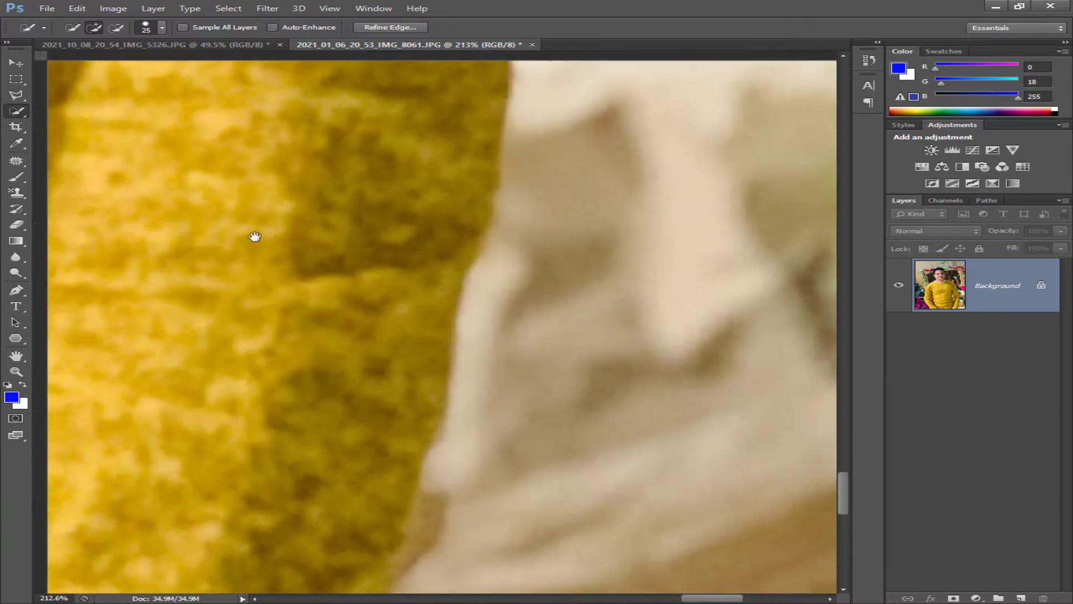
{"action": "scroll", "coordinate": [296, 263], "scroll_direction": "down", "scroll_amount": 3}
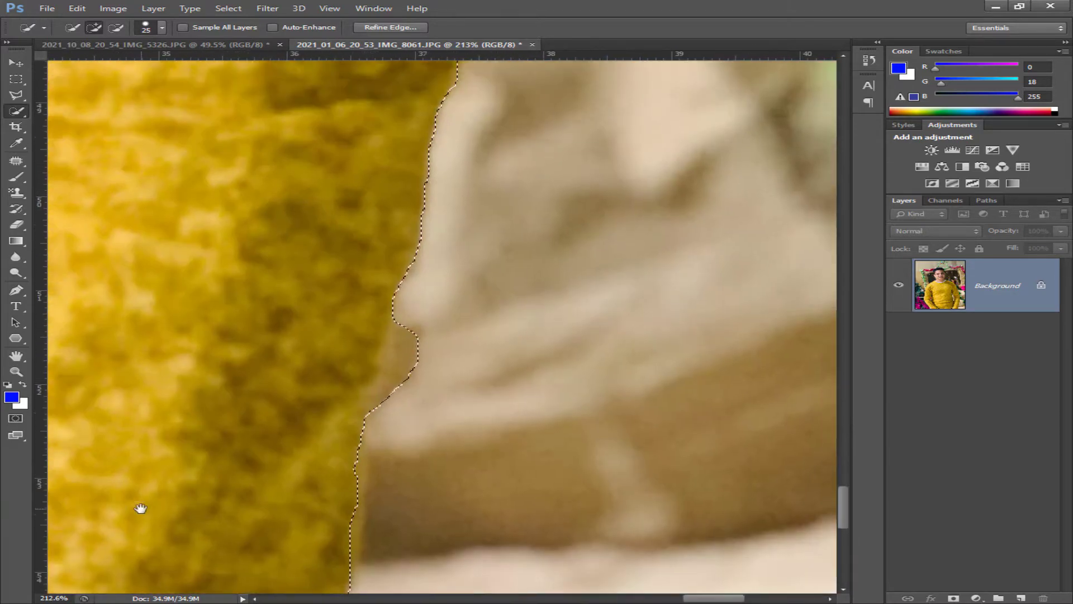
Subtract the beige background bulge from the selection at the right-hand sleeve's outer edge, refining it with an 8 px brush
{"action": "scroll", "coordinate": [561, 371], "scroll_direction": "up", "scroll_amount": 5}
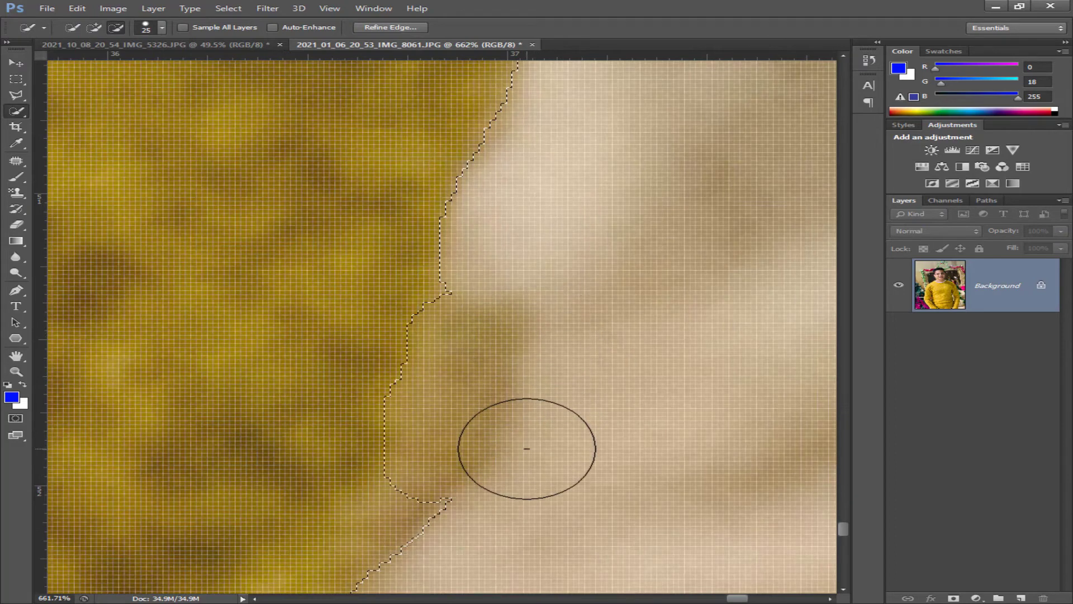
{"action": "key", "text": "ctrl+z"}
{"action": "scroll", "coordinate": [490, 509], "scroll_direction": "up", "scroll_amount": 2}
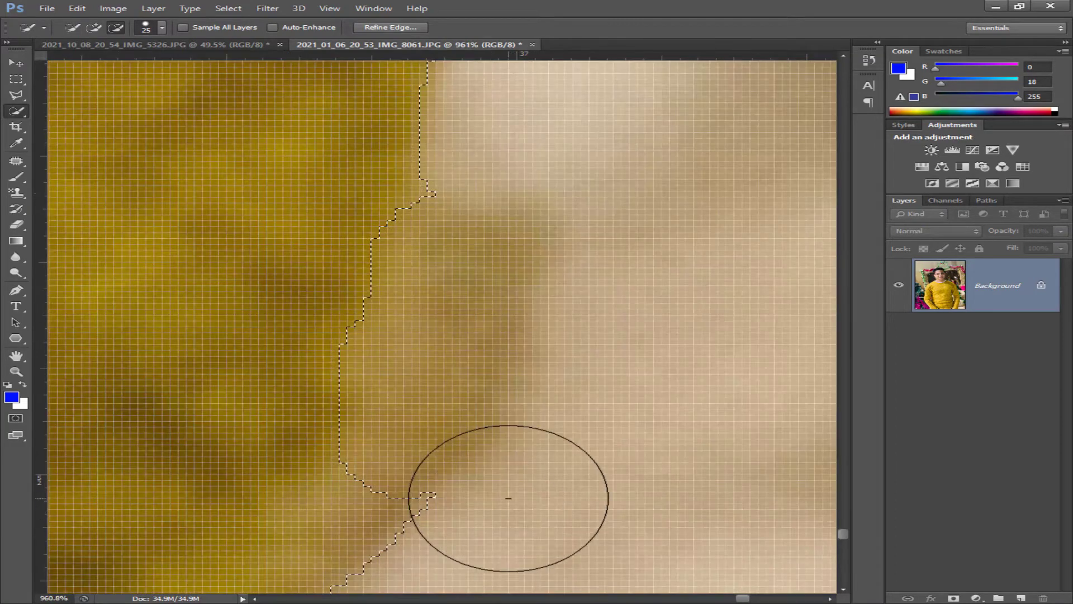
{"action": "scroll", "coordinate": [508, 512], "scroll_direction": "up", "scroll_amount": 2}
{"action": "key", "text": "bracketleft"}
{"action": "key", "text": "bracketleft"}
{"action": "key", "text": "bracketleft"}
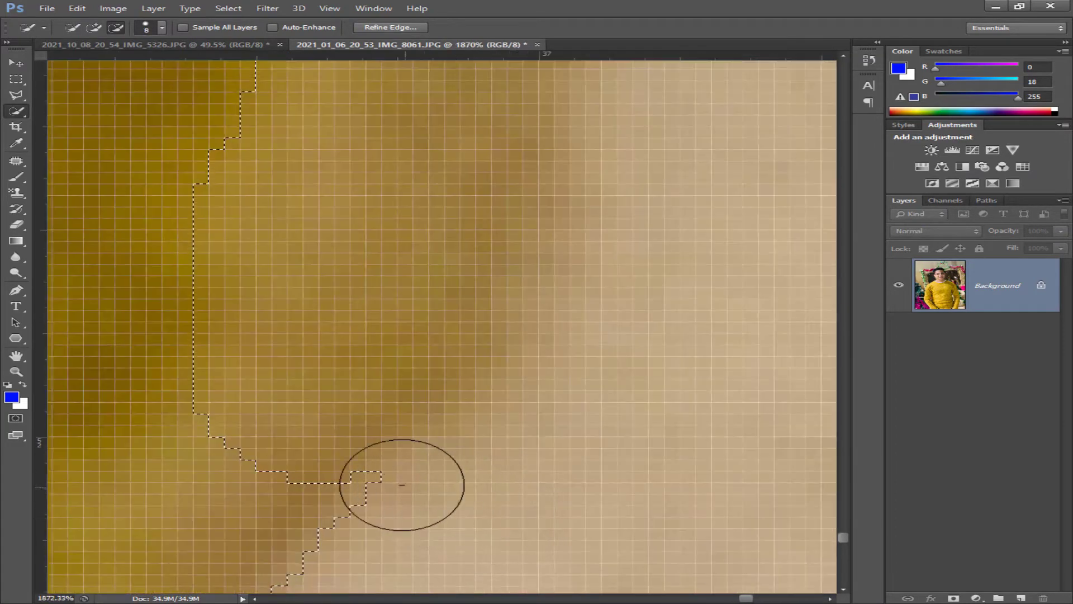
{"action": "scroll", "coordinate": [406, 480], "scroll_direction": "down", "scroll_amount": 10}
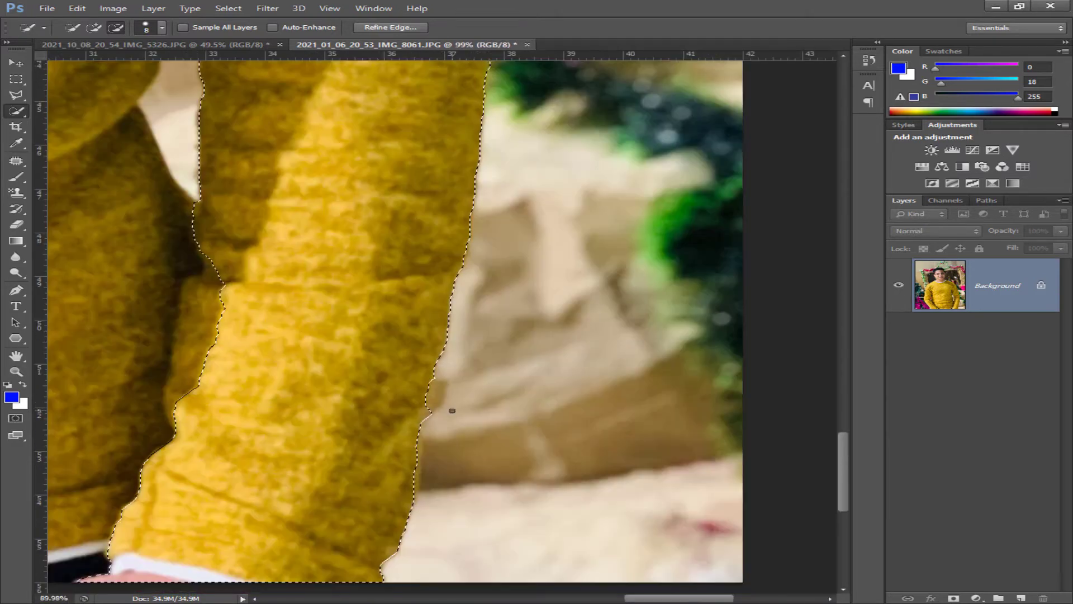
Add the sweater's torso between the two sleeves to the selection, down to the photo's bottom, with a 300 px brush
{"action": "scroll", "coordinate": [433, 418], "scroll_direction": "up", "scroll_amount": 5}
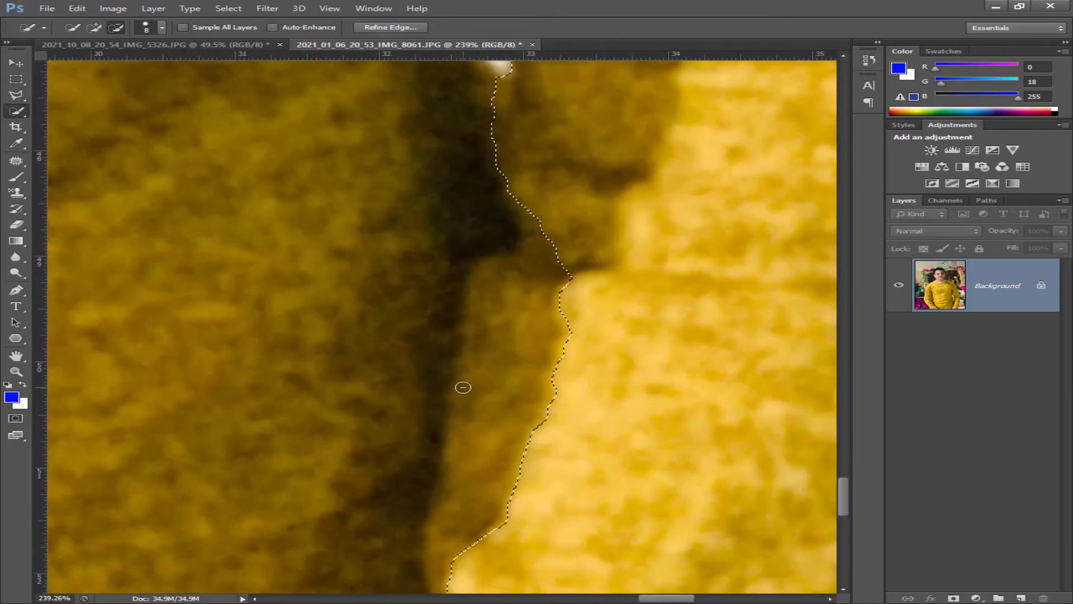
{"action": "left_click", "coordinate": [93, 28]}
{"action": "scroll", "coordinate": [491, 494], "scroll_direction": "down", "scroll_amount": 7}
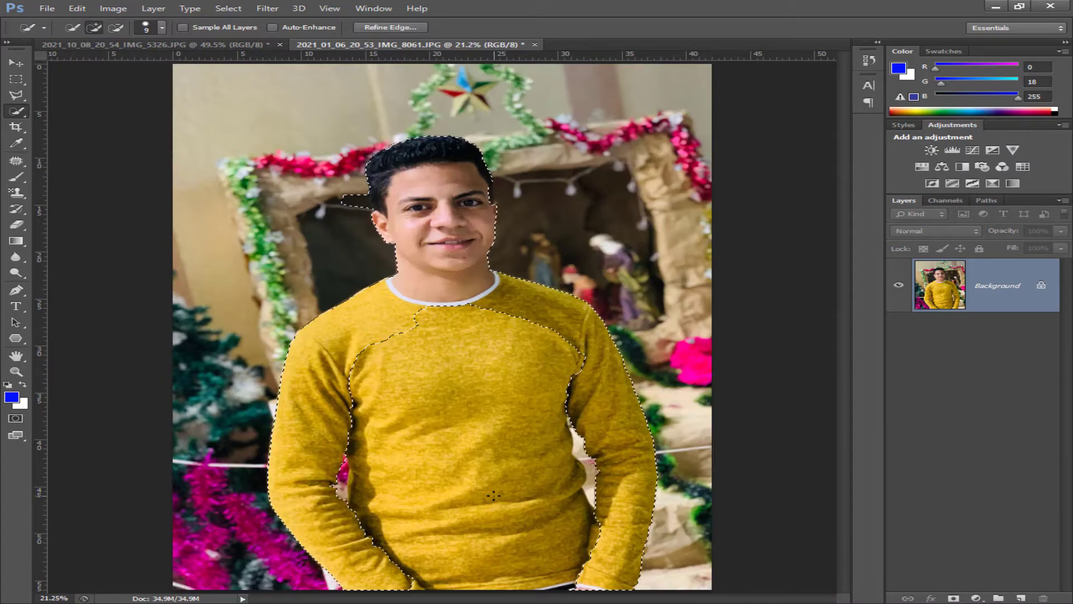
{"action": "scroll", "coordinate": [481, 509], "scroll_direction": "up", "scroll_amount": 6}
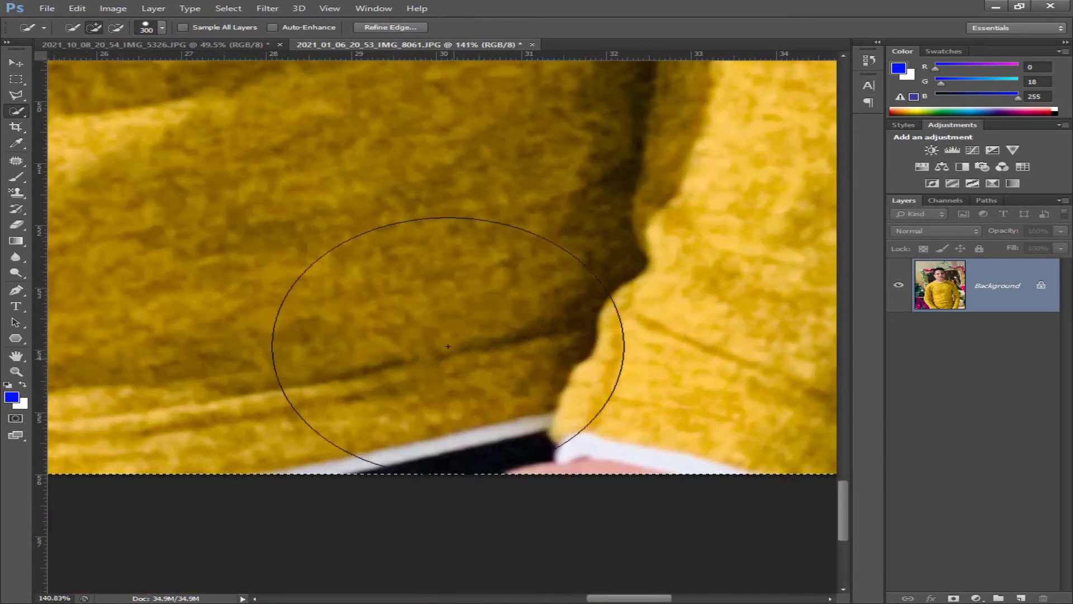
Subtract the magenta foliage in the gap between the left-hand sleeve and the torso, and reduce the brush to 10 px
{"action": "left_click_drag", "start_coordinate": [268, 224], "coordinate": [579, 339]}
{"action": "left_click_drag", "start_coordinate": [206, 182], "coordinate": [727, 380]}
{"action": "left_click_drag", "start_coordinate": [112, 174], "coordinate": [495, 307]}
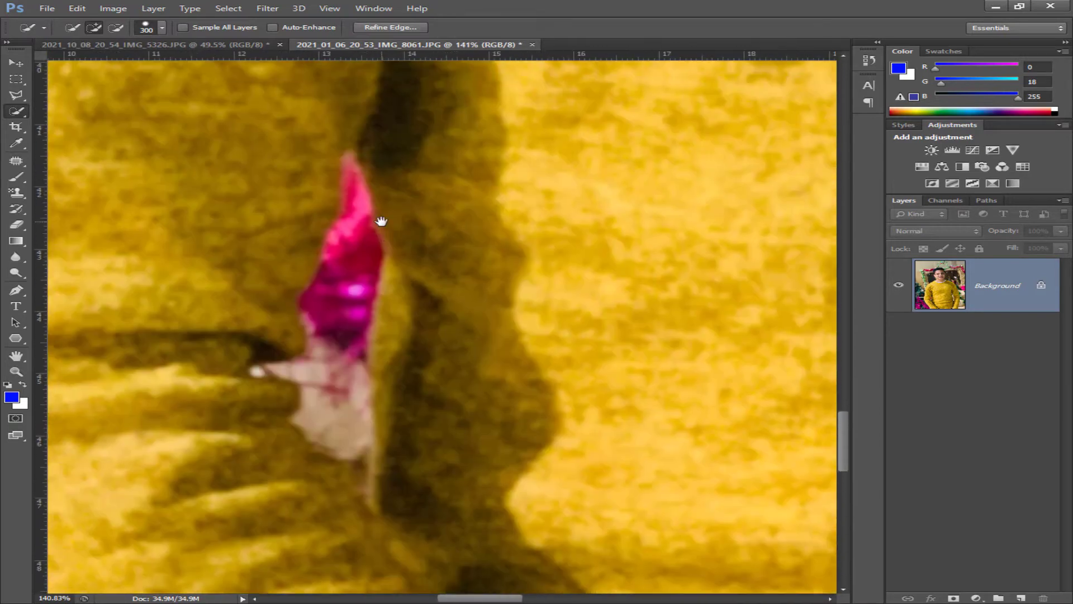
{"action": "scroll", "coordinate": [319, 322], "scroll_direction": "up", "scroll_amount": 3}
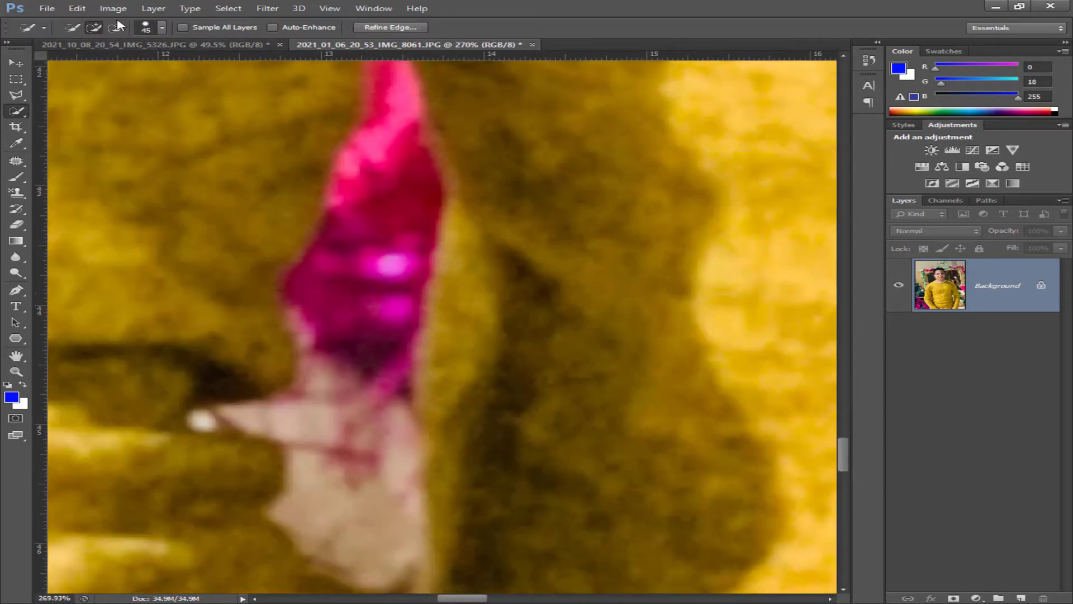
{"action": "left_click_drag", "start_coordinate": [350, 273], "coordinate": [376, 232]}
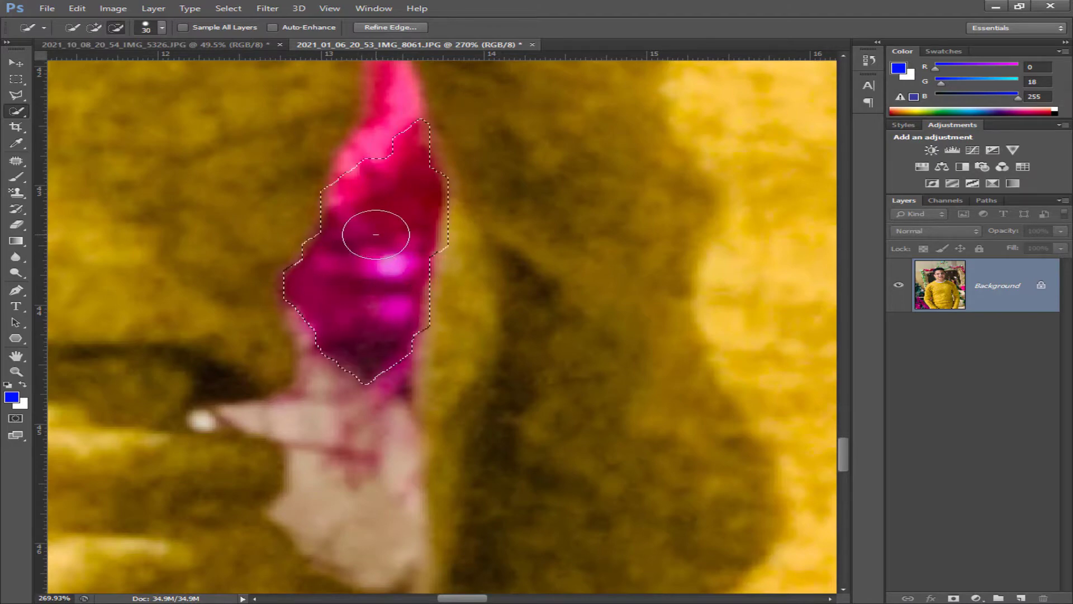
{"action": "scroll", "coordinate": [383, 288], "scroll_direction": "up", "scroll_amount": 4}
{"action": "key", "text": "bracketleft"}
{"action": "key", "text": "bracketleft"}
{"action": "key", "text": "bracketleft"}
{"action": "key", "text": "bracketleft"}
{"action": "key", "text": "bracketleft"}
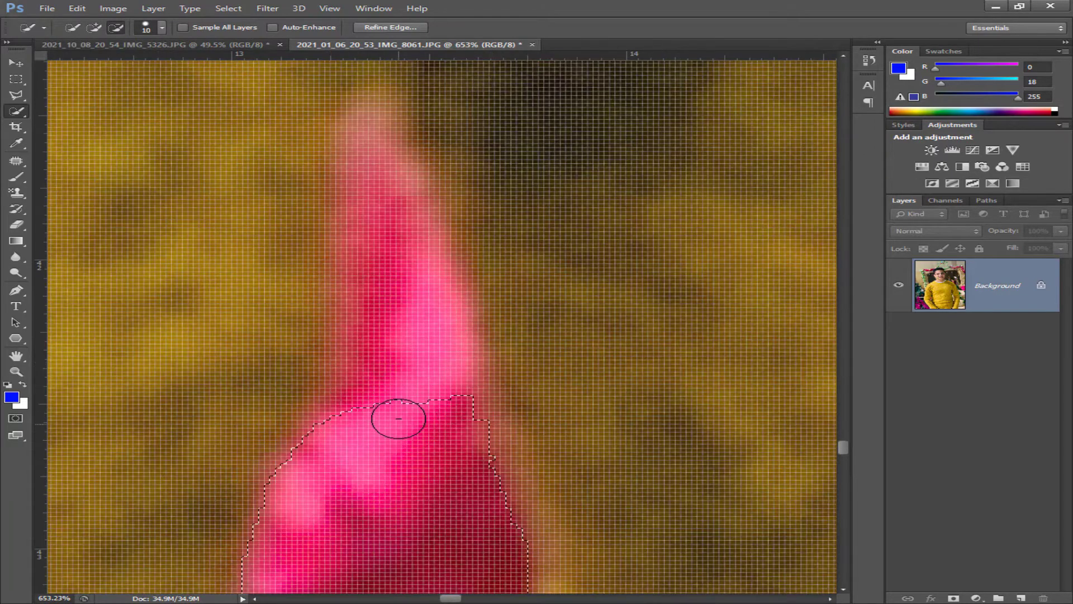
Extend the subtraction up to the gap's narrow pink tip, refining its edges with a 1 px brush
{"action": "mouse_move", "coordinate": [397, 417]}
{"action": "left_mouse_down"}
{"action": "mouse_move", "coordinate": [397, 249]}
{"action": "mouse_move", "coordinate": [380, 174]}
{"action": "mouse_move", "coordinate": [360, 162]}
{"action": "mouse_move", "coordinate": [384, 107]}
{"action": "mouse_move", "coordinate": [382, 182]}
{"action": "mouse_move", "coordinate": [373, 127]}
{"action": "mouse_move", "coordinate": [371, 168]}
{"action": "left_mouse_up"}
{"action": "key", "text": "bracketleft"}
{"action": "key", "text": "bracketleft"}
{"action": "key", "text": "bracketleft"}
{"action": "key", "text": "bracketleft"}
{"action": "key", "text": "bracketleft"}
{"action": "key", "text": "bracketleft"}
{"action": "key", "text": "bracketleft"}
{"action": "key", "text": "bracketleft"}
{"action": "scroll", "coordinate": [358, 163], "scroll_direction": "up", "scroll_amount": 3}
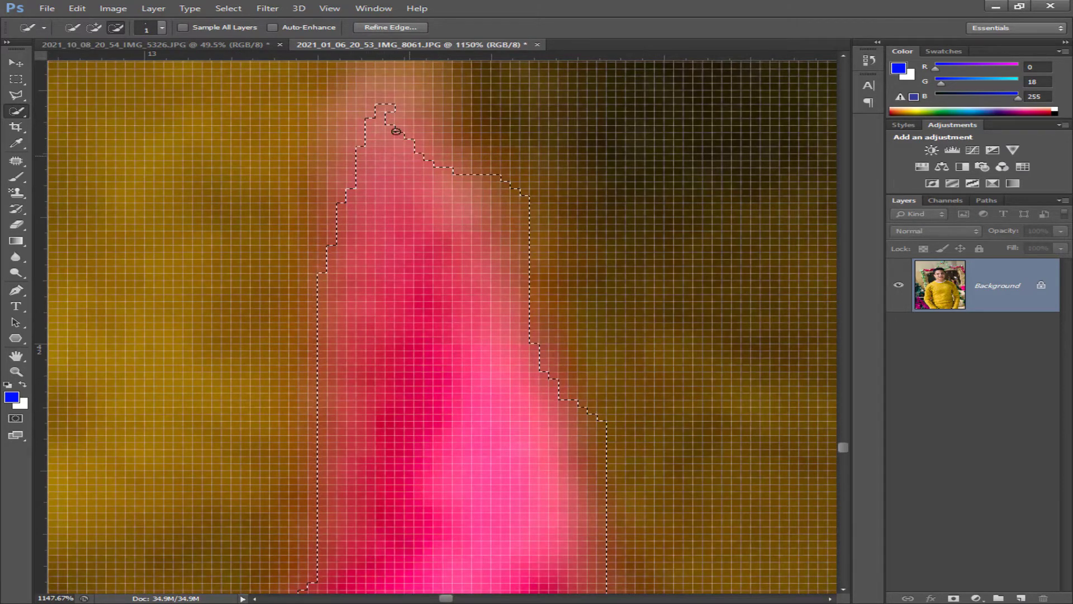
{"action": "mouse_move", "coordinate": [396, 131]}
{"action": "left_mouse_down"}
{"action": "mouse_move", "coordinate": [427, 145]}
{"action": "mouse_move", "coordinate": [440, 183]}
{"action": "left_mouse_up"}
{"action": "scroll", "coordinate": [386, 140], "scroll_direction": "up", "scroll_amount": 3}
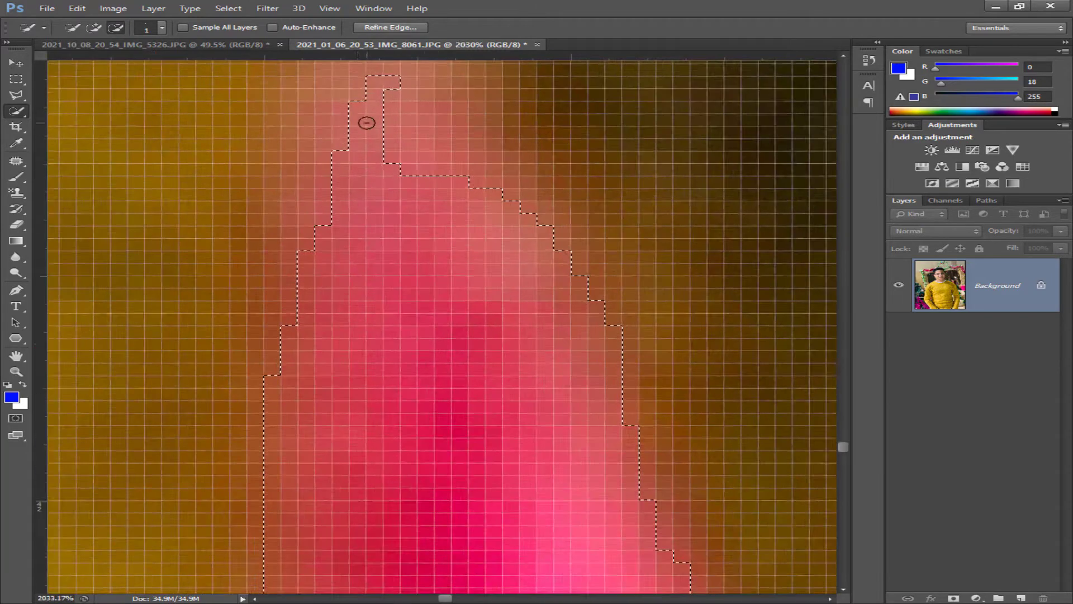
{"action": "mouse_move", "coordinate": [367, 122]}
{"action": "left_mouse_down"}
{"action": "mouse_move", "coordinate": [350, 120]}
{"action": "mouse_move", "coordinate": [347, 101]}
{"action": "mouse_move", "coordinate": [362, 84]}
{"action": "mouse_move", "coordinate": [431, 143]}
{"action": "mouse_move", "coordinate": [414, 156]}
{"action": "mouse_move", "coordinate": [433, 167]}
{"action": "mouse_move", "coordinate": [432, 149]}
{"action": "mouse_move", "coordinate": [391, 141]}
{"action": "mouse_move", "coordinate": [390, 232]}
{"action": "left_mouse_up"}
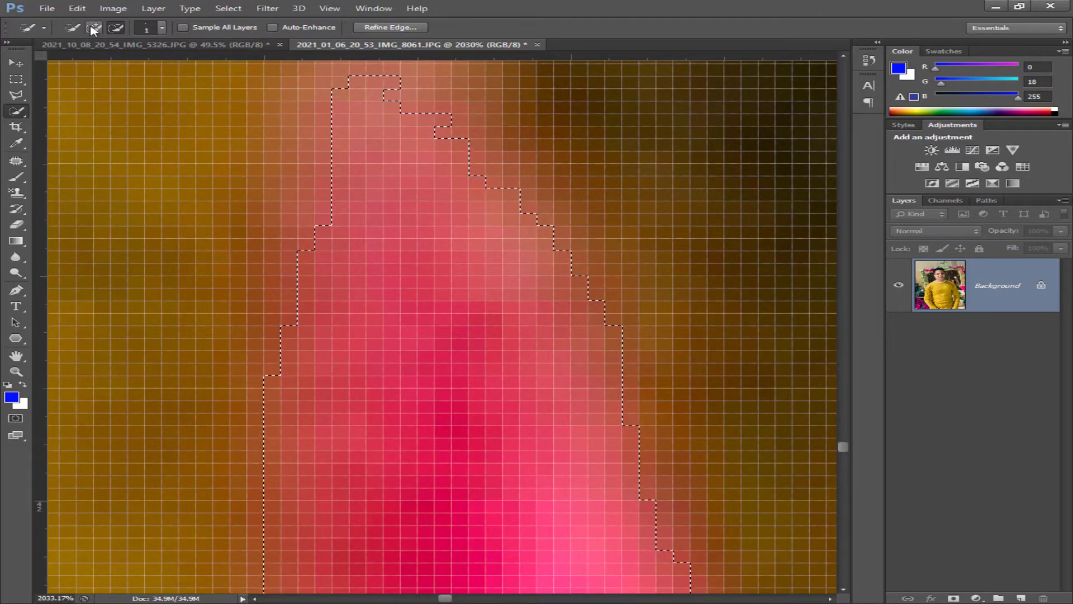
Subtract the beige lower part of the gap beside the left-hand sleeve from the selection with a 30 px brush
{"action": "left_click", "coordinate": [93, 28]}
{"action": "scroll", "coordinate": [582, 366], "scroll_direction": "down", "scroll_amount": 6}
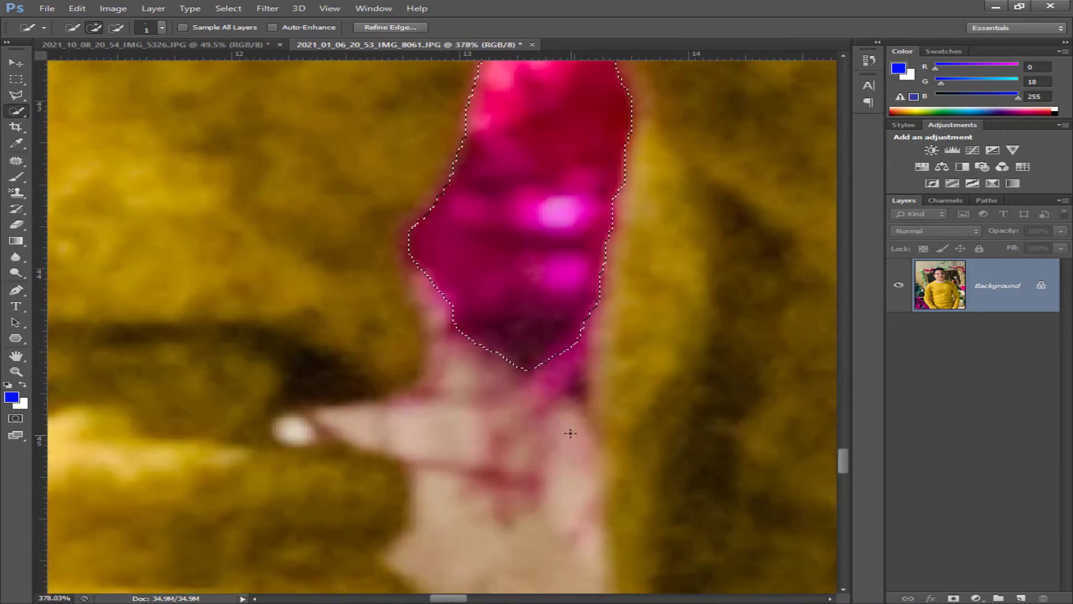
{"action": "left_click", "coordinate": [115, 28]}
{"action": "key", "text": "bracketright"}
{"action": "key", "text": "bracketright"}
{"action": "key", "text": "bracketright"}
{"action": "key", "text": "bracketright"}
{"action": "key", "text": "bracketright"}
{"action": "key", "text": "bracketright"}
{"action": "key", "text": "bracketright"}
{"action": "key", "text": "bracketright"}
{"action": "key", "text": "bracketright"}
{"action": "key", "text": "bracketright"}
{"action": "key", "text": "bracketright"}
{"action": "mouse_move", "coordinate": [491, 404]}
{"action": "left_mouse_down"}
{"action": "mouse_move", "coordinate": [494, 372]}
{"action": "mouse_move", "coordinate": [485, 408]}
{"action": "left_mouse_up"}
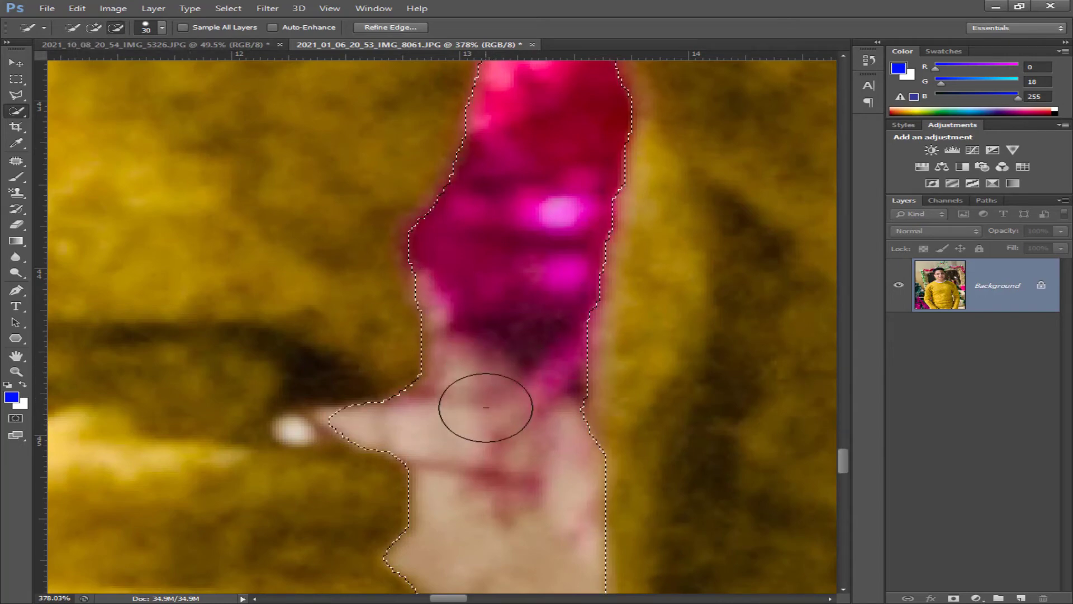
{"action": "left_click_drag", "start_coordinate": [499, 478], "coordinate": [484, 305]}
Refine the subtraction at the pale pointed tip extending from the gap into the left-hand sleeve with a 2 px brush
{"action": "scroll", "coordinate": [294, 249], "scroll_direction": "up", "scroll_amount": 16}
{"action": "key", "text": "bracketleft"}
{"action": "key", "text": "bracketleft"}
{"action": "key", "text": "bracketleft"}
{"action": "key", "text": "bracketleft"}
{"action": "key", "text": "bracketleft"}
{"action": "key", "text": "bracketleft"}
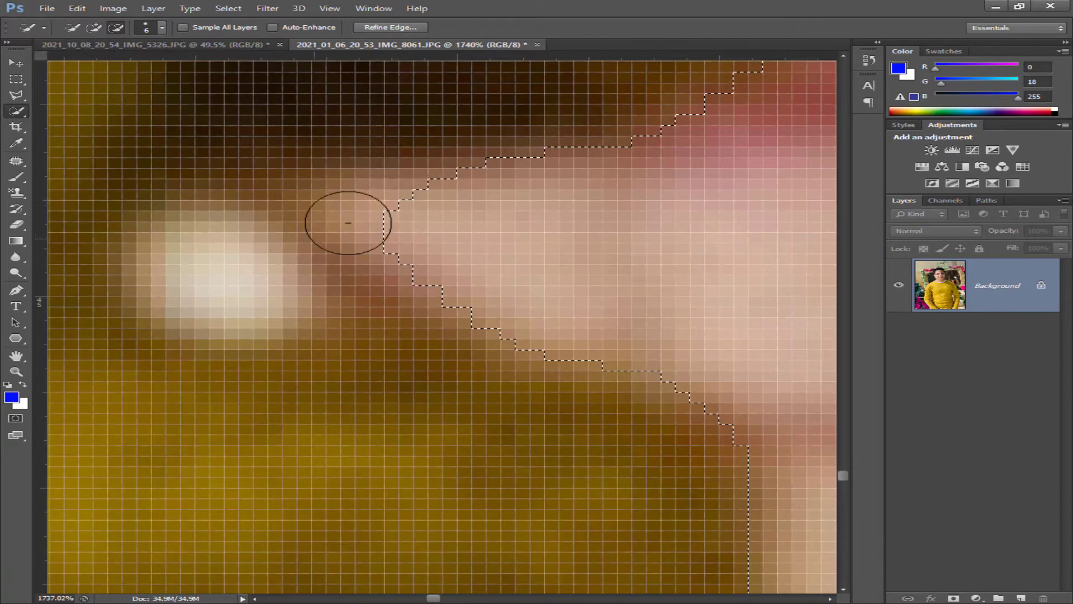
{"action": "key", "text": "bracketleft"}
{"action": "key", "text": "bracketleft"}
{"action": "key", "text": "bracketleft"}
{"action": "key", "text": "bracketleft"}
{"action": "left_click_drag", "start_coordinate": [380, 199], "coordinate": [411, 203]}
{"action": "scroll", "coordinate": [414, 224], "scroll_direction": "down", "scroll_amount": 6}
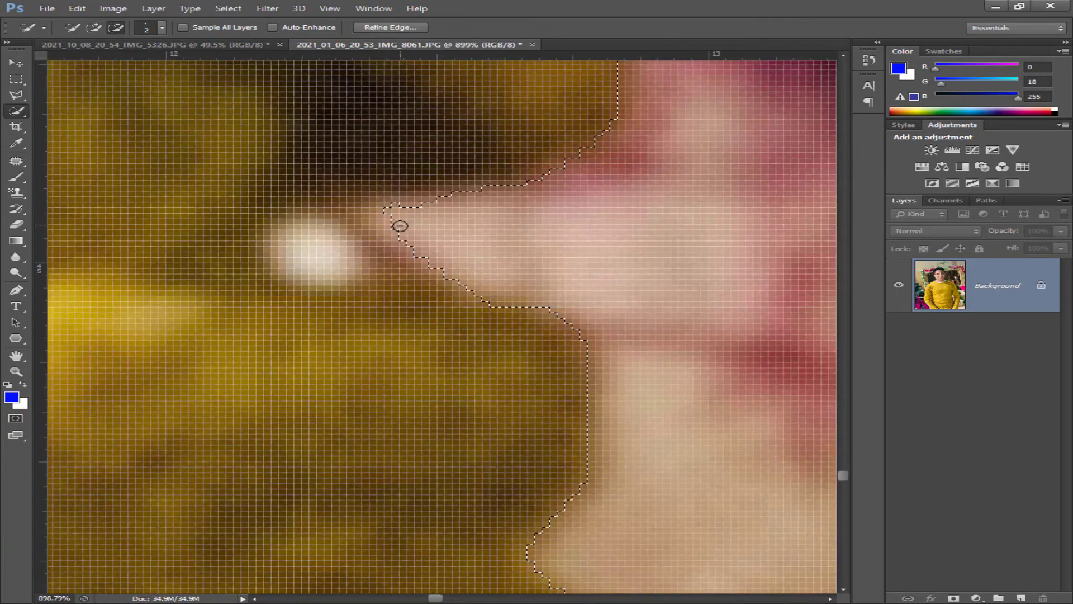
Subtract the background in the gap between the torso and the right-hand sleeve, up to its narrow upper tip
{"action": "scroll", "coordinate": [509, 299], "scroll_direction": "down", "scroll_amount": 8}
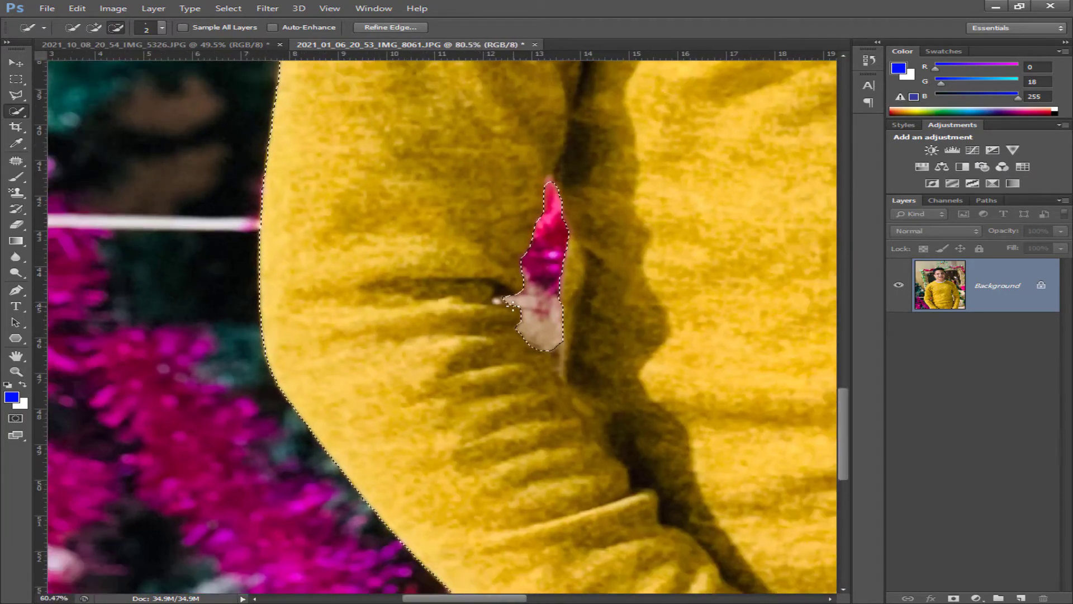
{"action": "scroll", "coordinate": [523, 295], "scroll_direction": "up", "scroll_amount": 3}
{"action": "scroll", "coordinate": [524, 293], "scroll_direction": "up", "scroll_amount": 6}
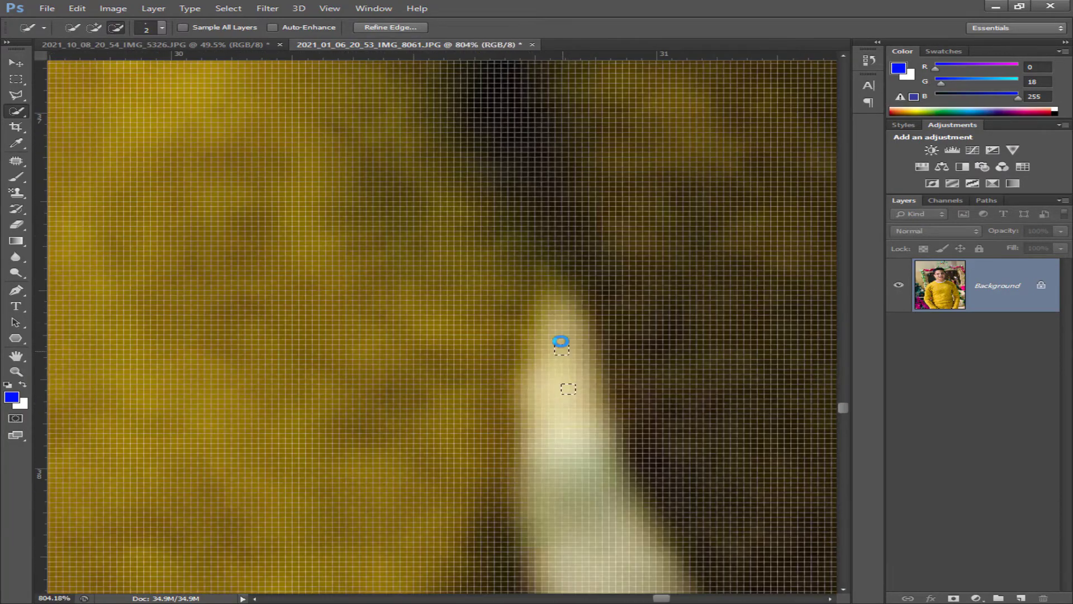
{"action": "scroll", "coordinate": [599, 499], "scroll_direction": "down", "scroll_amount": 4}
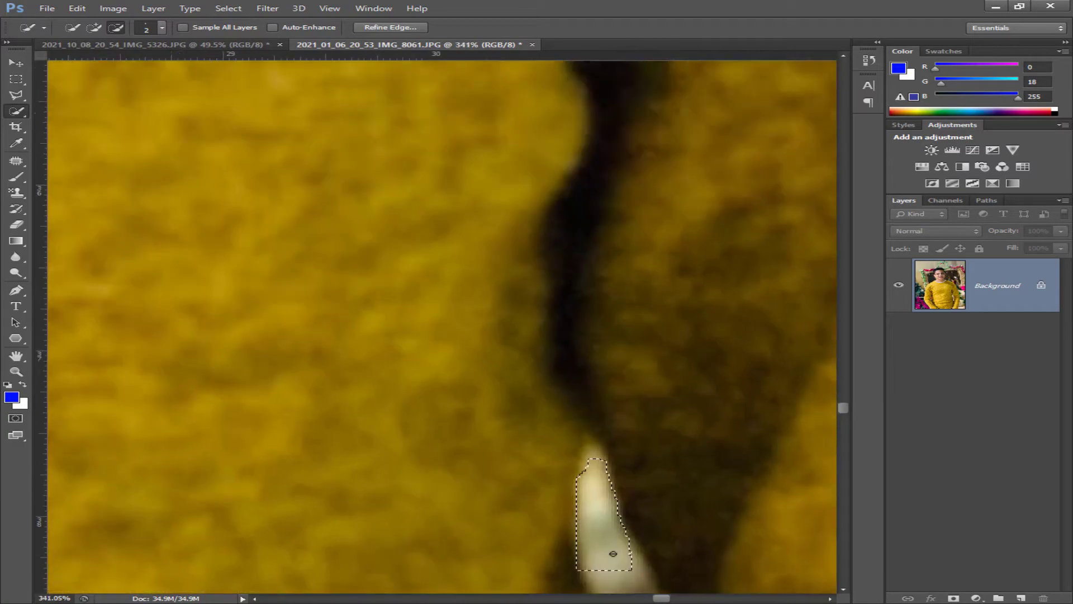
{"action": "scroll", "coordinate": [555, 354], "scroll_direction": "up", "scroll_amount": 4}
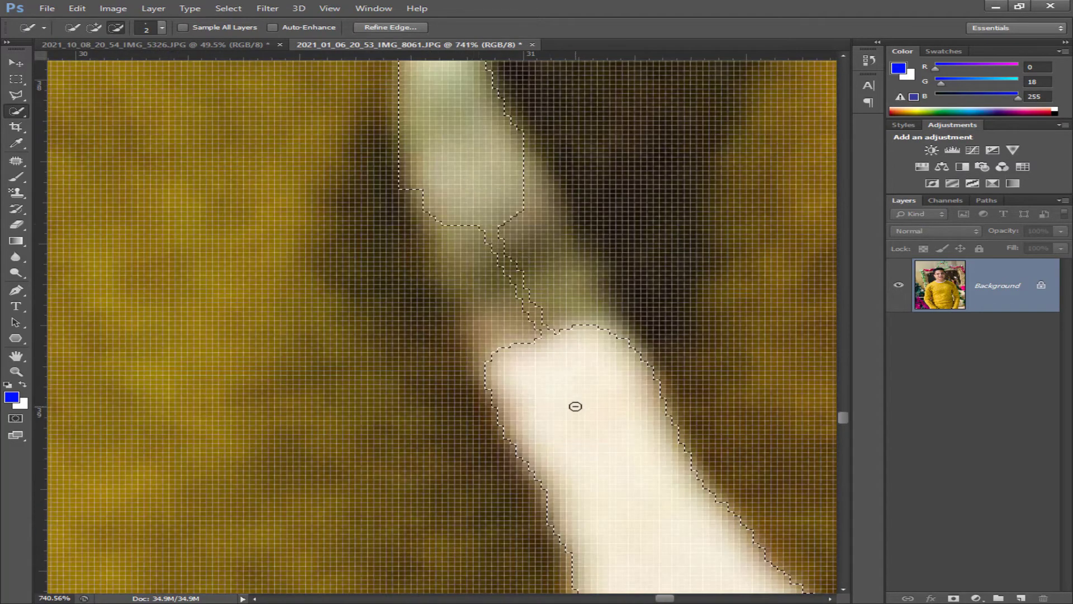
{"action": "left_click_drag", "start_coordinate": [575, 407], "coordinate": [561, 317]}
{"action": "scroll", "coordinate": [593, 368], "scroll_direction": "down", "scroll_amount": 3}
{"action": "scroll", "coordinate": [530, 182], "scroll_direction": "up", "scroll_amount": 5}
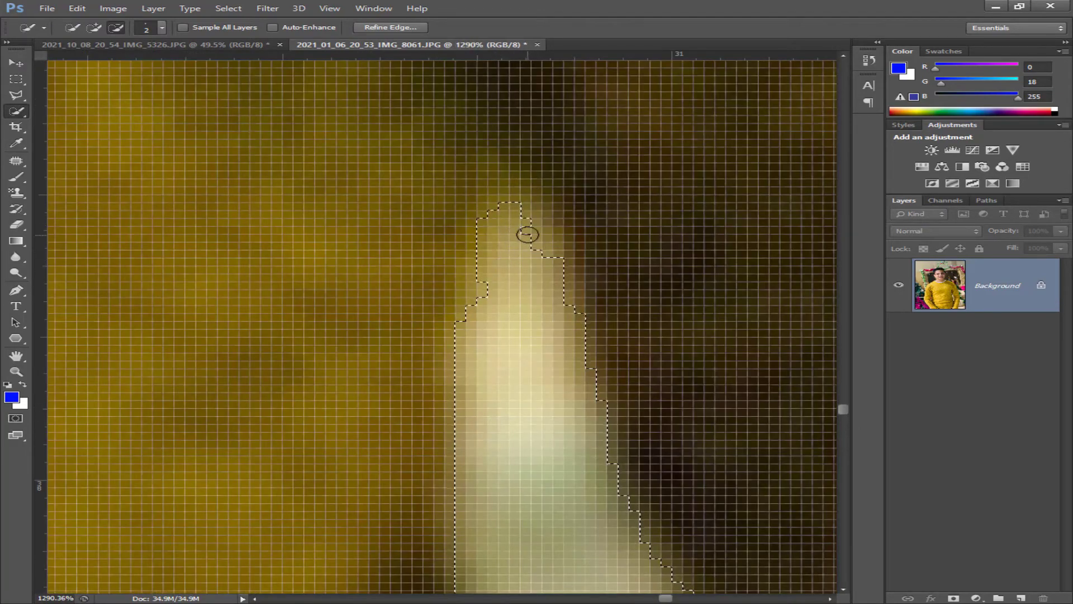
{"action": "scroll", "coordinate": [525, 235], "scroll_direction": "down", "scroll_amount": 10}
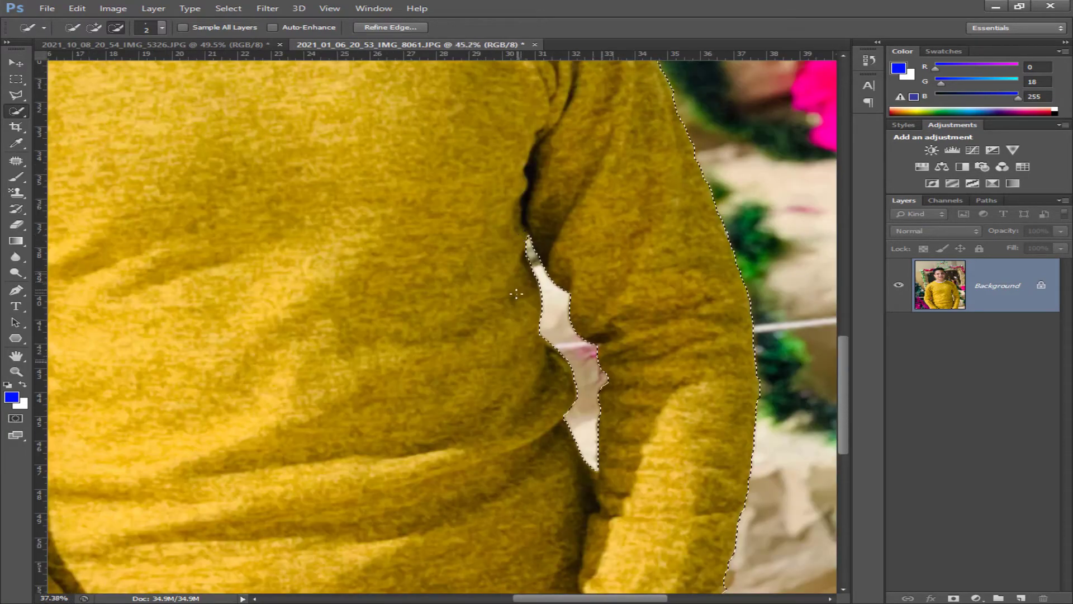
Subtract the dark background patch beside the hair above the left-hand ear with a 30 px brush
{"action": "scroll", "coordinate": [271, 281], "scroll_direction": "down", "scroll_amount": 2}
{"action": "scroll", "coordinate": [331, 241], "scroll_direction": "up", "scroll_amount": 4}
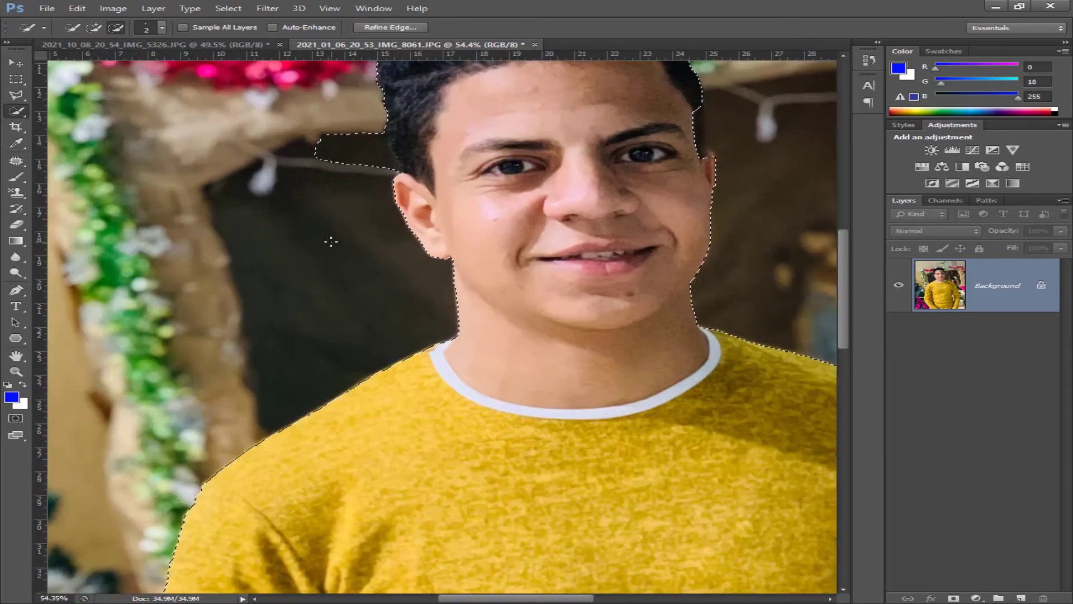
{"action": "scroll", "coordinate": [527, 125], "scroll_direction": "up", "scroll_amount": 5}
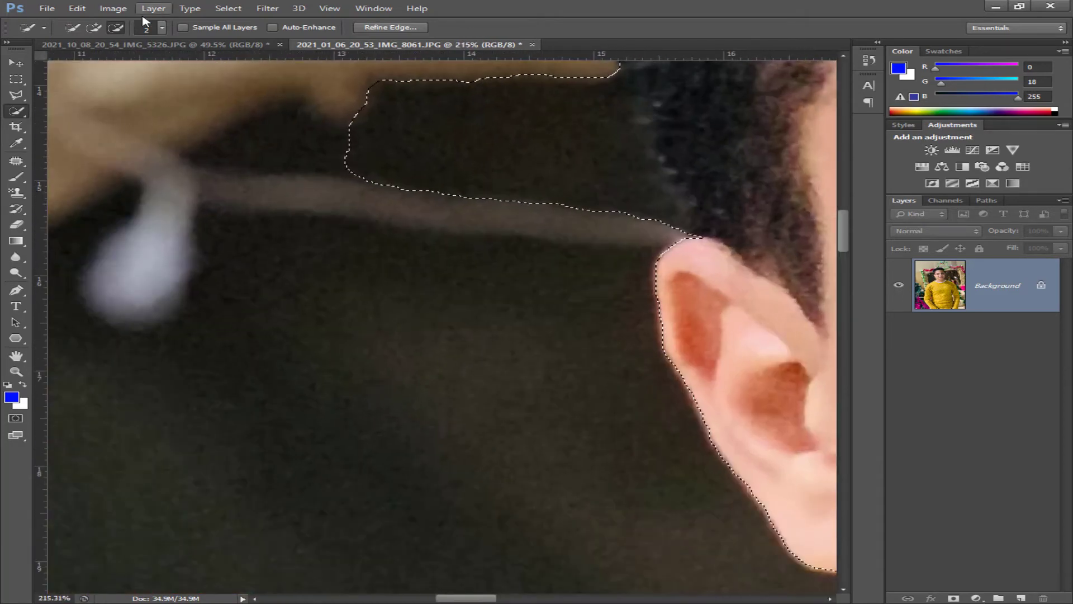
{"action": "key", "text": "bracketright"}
{"action": "key", "text": "bracketright"}
{"action": "key", "text": "bracketright"}
{"action": "key", "text": "bracketright"}
{"action": "key", "text": "bracketright"}
{"action": "key", "text": "bracketright"}
{"action": "key", "text": "bracketright"}
{"action": "key", "text": "bracketright"}
{"action": "mouse_move", "coordinate": [462, 96]}
{"action": "left_mouse_down"}
{"action": "mouse_move", "coordinate": [446, 191]}
{"action": "mouse_move", "coordinate": [552, 192]}
{"action": "mouse_move", "coordinate": [553, 252]}
{"action": "mouse_move", "coordinate": [492, 532]}
{"action": "left_mouse_up"}
{"action": "scroll", "coordinate": [570, 190], "scroll_direction": "up", "scroll_amount": 3}
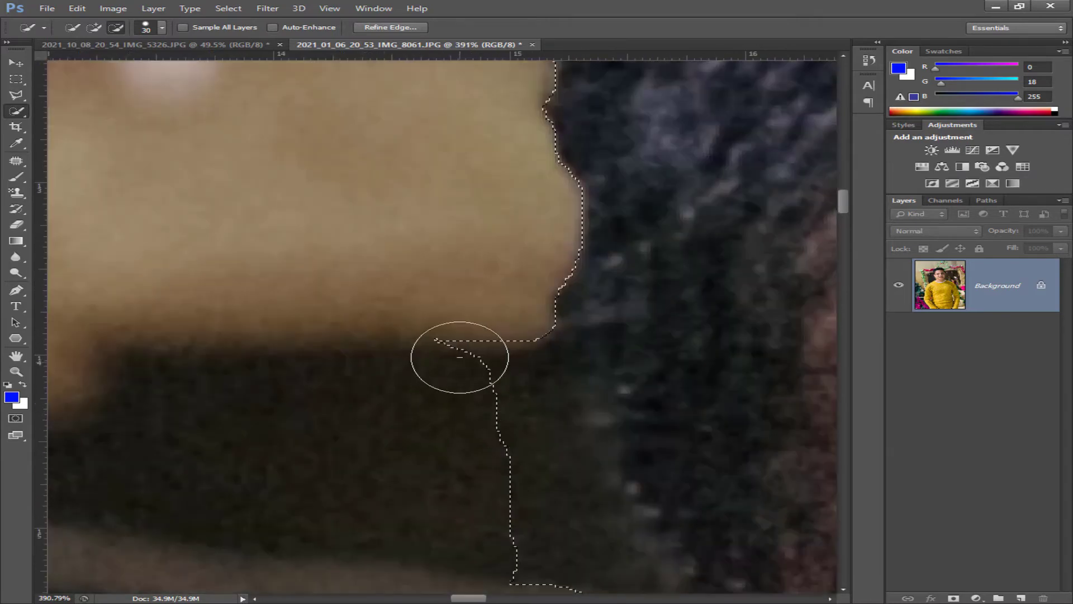
{"action": "left_click_drag", "start_coordinate": [460, 357], "coordinate": [509, 361]}
{"action": "left_click_drag", "start_coordinate": [494, 517], "coordinate": [439, 393]}
{"action": "scroll", "coordinate": [444, 283], "scroll_direction": "down", "scroll_amount": 10}
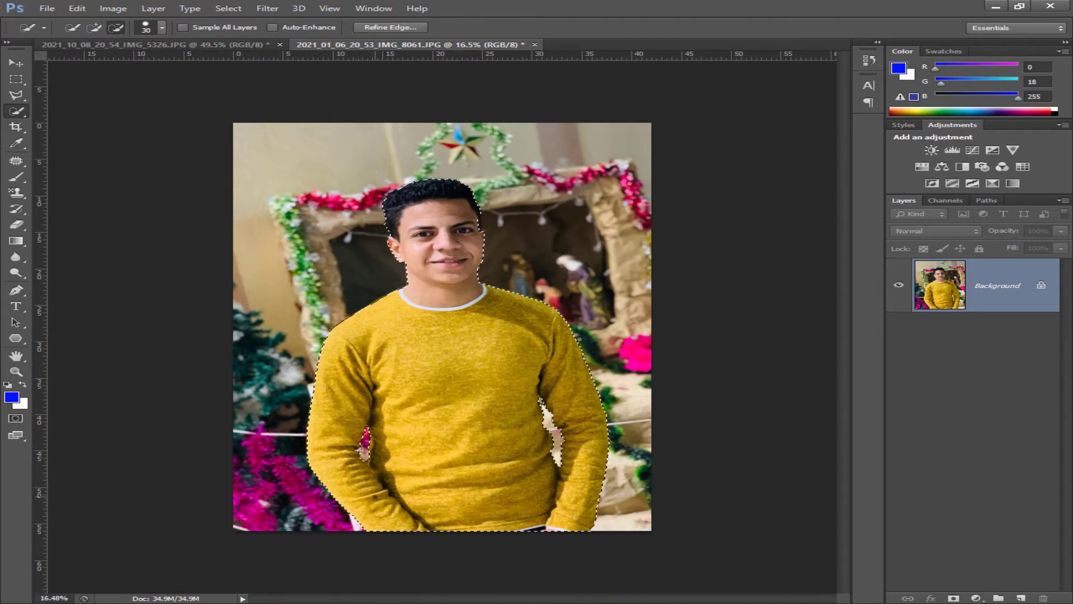
Copy the selected man to a new layer and preview the cutout by briefly hiding the Background layer
{"action": "scroll", "coordinate": [444, 282], "scroll_direction": "down", "scroll_amount": 1}
{"action": "scroll", "coordinate": [492, 366], "scroll_direction": "up", "scroll_amount": 5}
{"action": "right_click", "coordinate": [582, 384]}
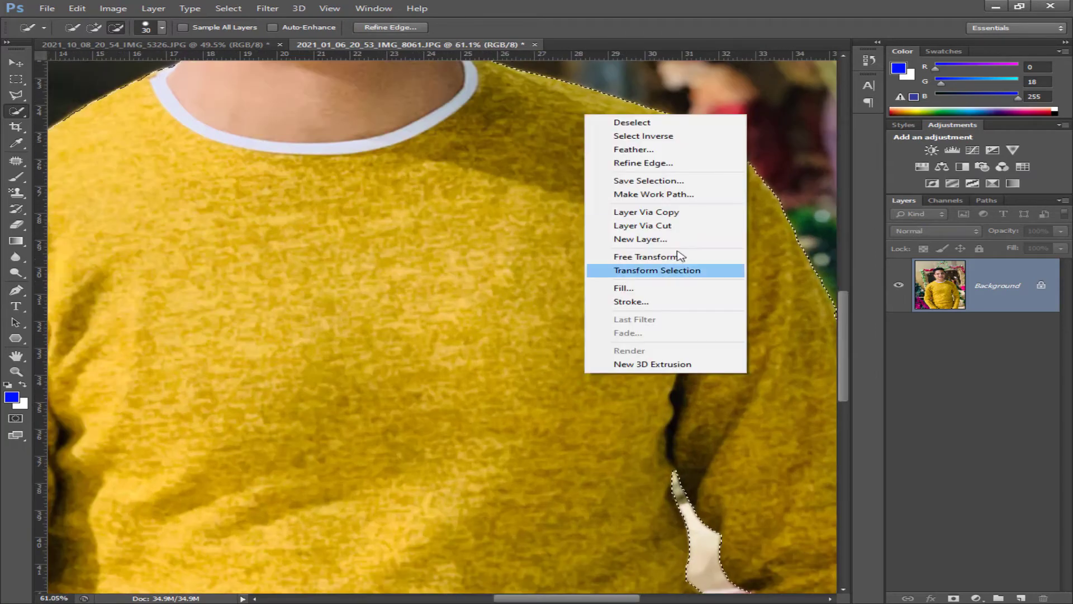
{"action": "left_click", "coordinate": [678, 216]}
{"action": "scroll", "coordinate": [517, 394], "scroll_direction": "down", "scroll_amount": 4}
{"action": "scroll", "coordinate": [517, 395], "scroll_direction": "down", "scroll_amount": 1}
{"action": "left_click", "coordinate": [899, 339]}
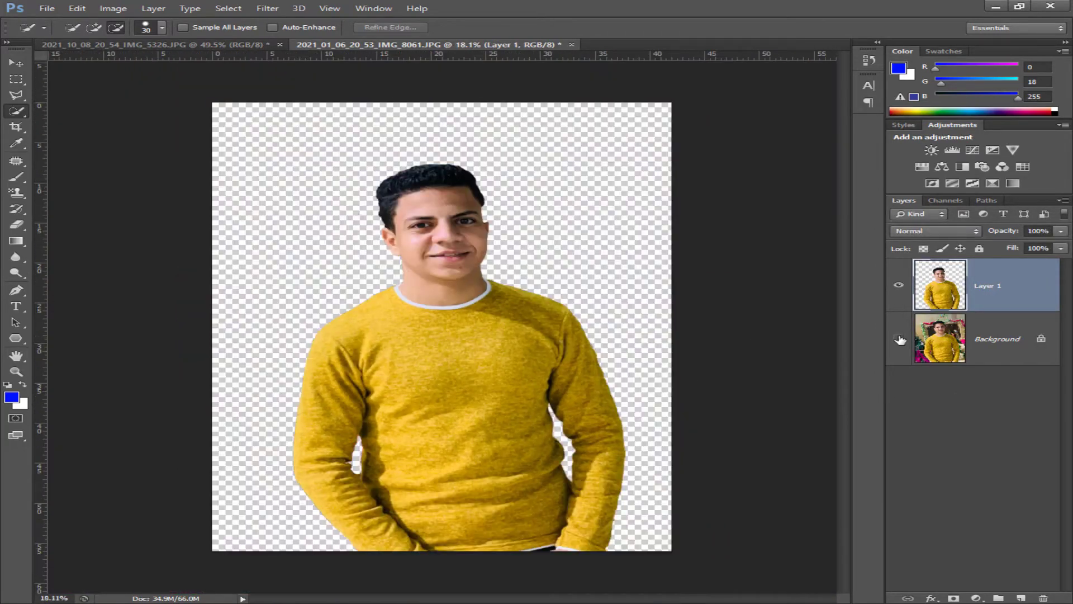
{"action": "left_click", "coordinate": [900, 339]}
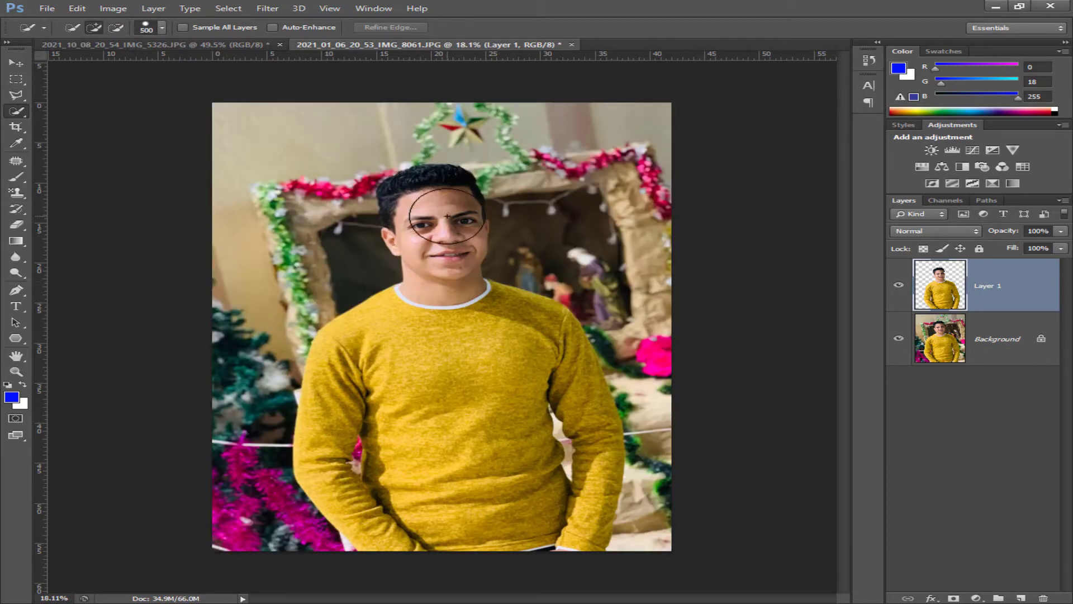
Select the entire canvas, and replace that selection with the man's outline
{"action": "key", "text": "ctrl+a"}
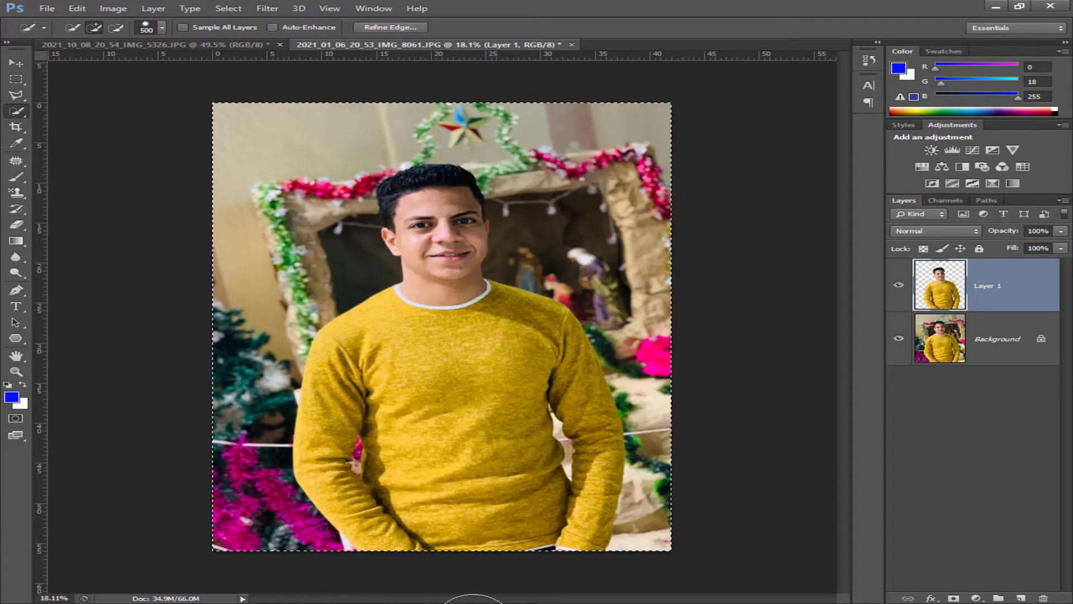
{"action": "key", "text": "ctrl+Up"}
{"action": "key", "text": "["}
{"action": "scroll", "coordinate": [504, 193], "scroll_direction": "up", "scroll_amount": 7}
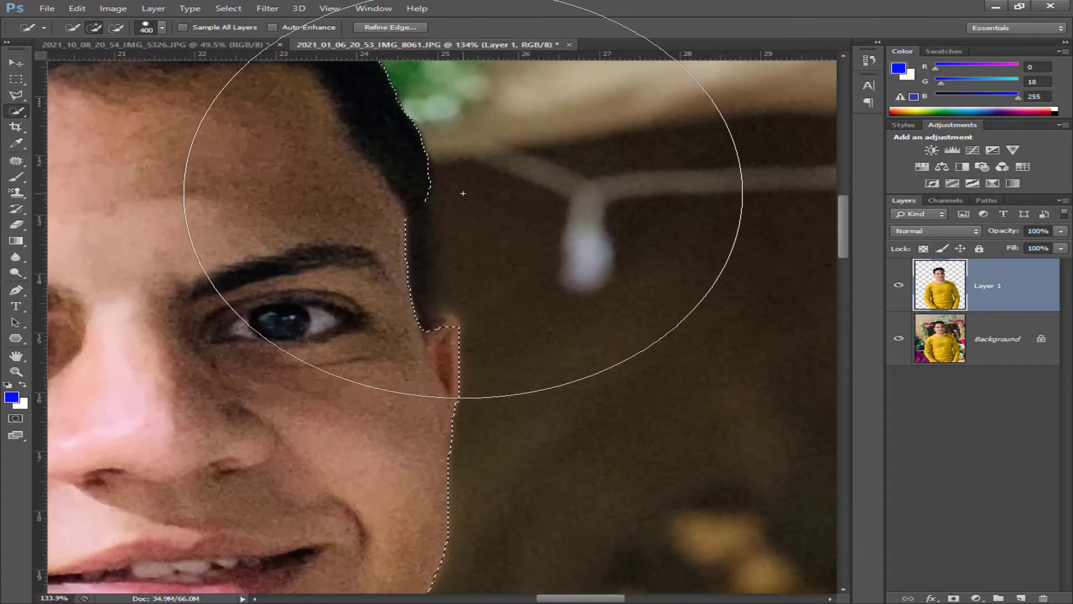
Select the Background layer and reduce the Quick Selection brush to 15 px
{"action": "key", "text": "["}
{"action": "key", "text": "["}
{"action": "key", "text": "["}
{"action": "key", "text": "["}
{"action": "key", "text": "["}
{"action": "key", "text": "["}
{"action": "key", "text": "["}
{"action": "key", "text": "["}
{"action": "key", "text": "["}
{"action": "key", "text": "["}
{"action": "key", "text": "["}
{"action": "key", "text": "["}
{"action": "key", "text": "["}
{"action": "key", "text": "["}
{"action": "left_click", "coordinate": [989, 340]}
{"action": "scroll", "coordinate": [593, 266], "scroll_direction": "up", "scroll_amount": 2}
{"action": "key", "text": "["}
{"action": "key", "text": "["}
{"action": "key", "text": "["}
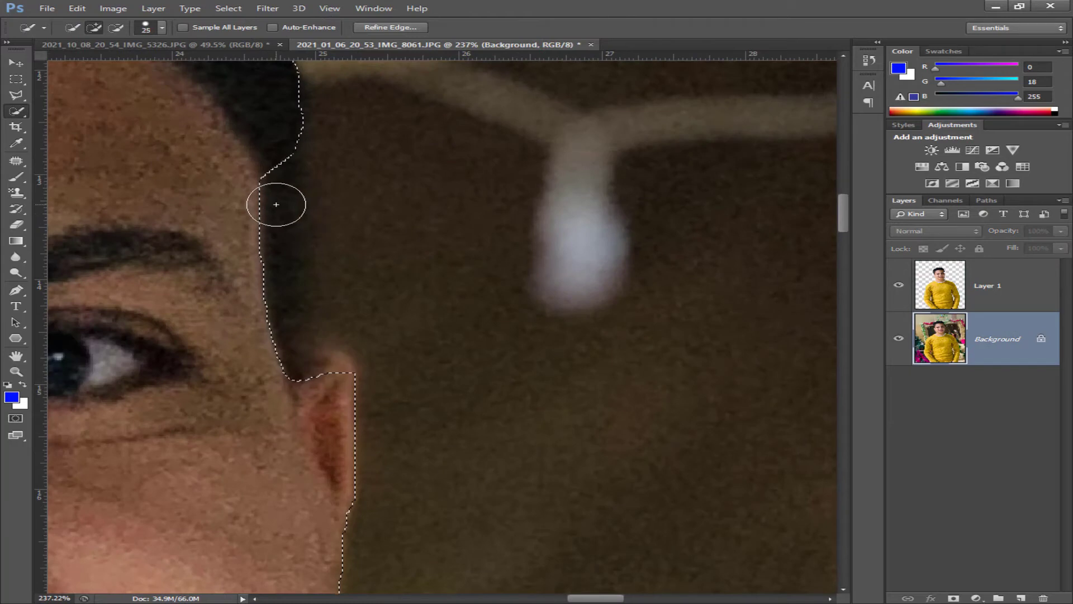
{"action": "key", "text": "ctrl+d"}
{"action": "key", "text": "bracketleft"}
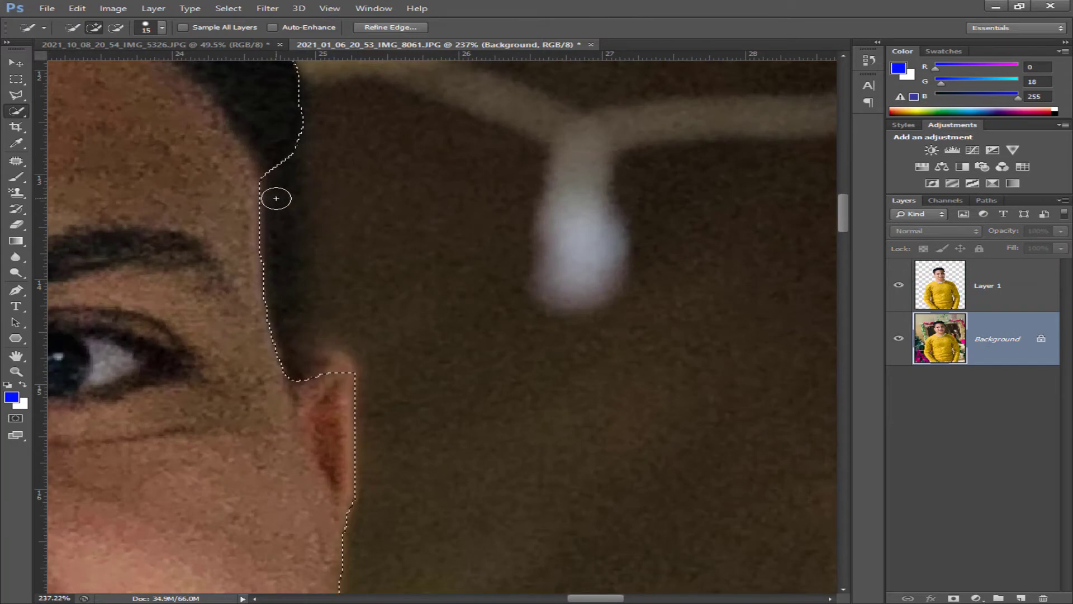
Save the man's selection as a new channel named 767
{"action": "scroll", "coordinate": [276, 199], "scroll_direction": "down", "scroll_amount": 8}
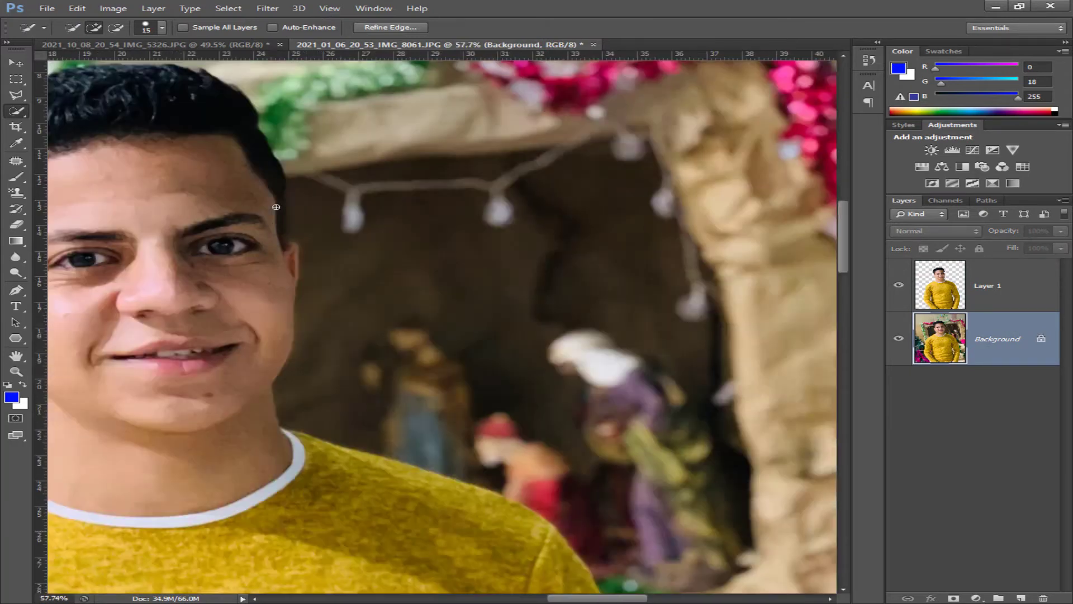
{"action": "scroll", "coordinate": [469, 207], "scroll_direction": "up", "scroll_amount": 8}
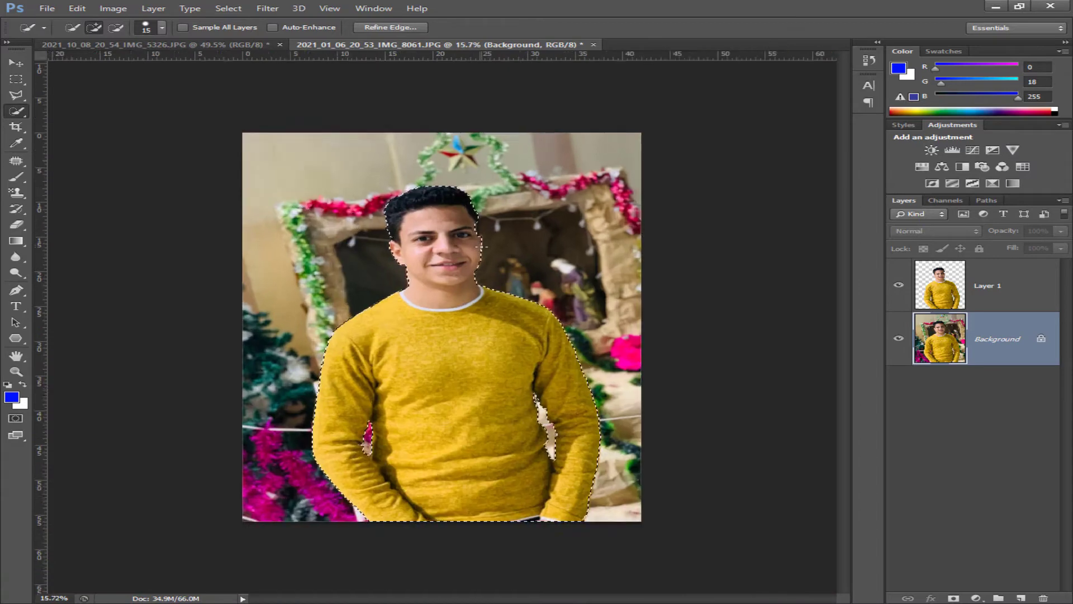
{"action": "scroll", "coordinate": [464, 192], "scroll_direction": "down", "scroll_amount": 6}
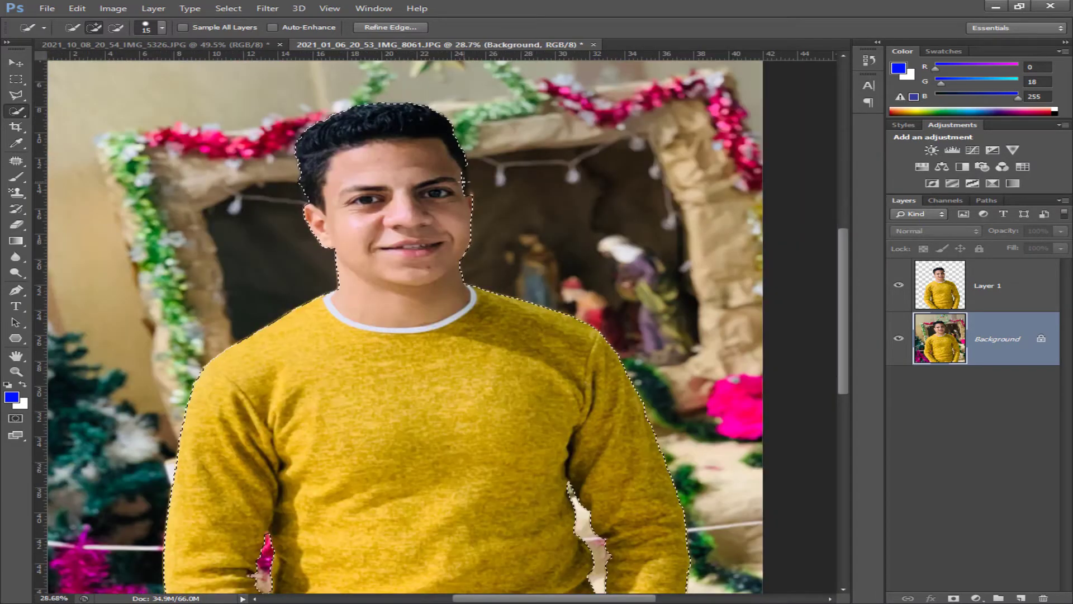
{"action": "right_click", "coordinate": [413, 186]}
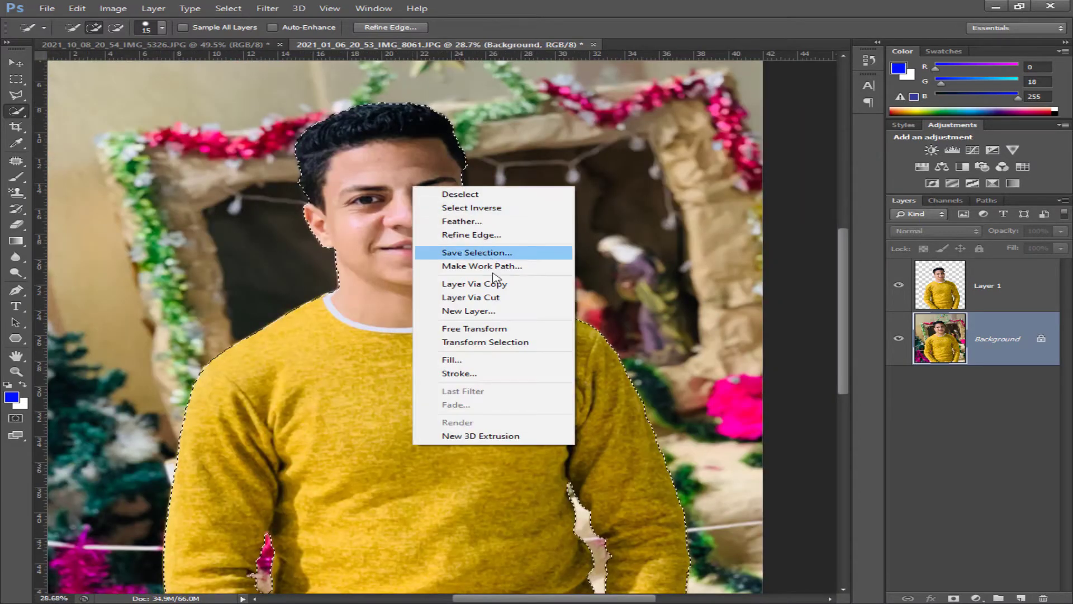
{"action": "left_click", "coordinate": [497, 252]}
{"action": "type", "text": "787"}
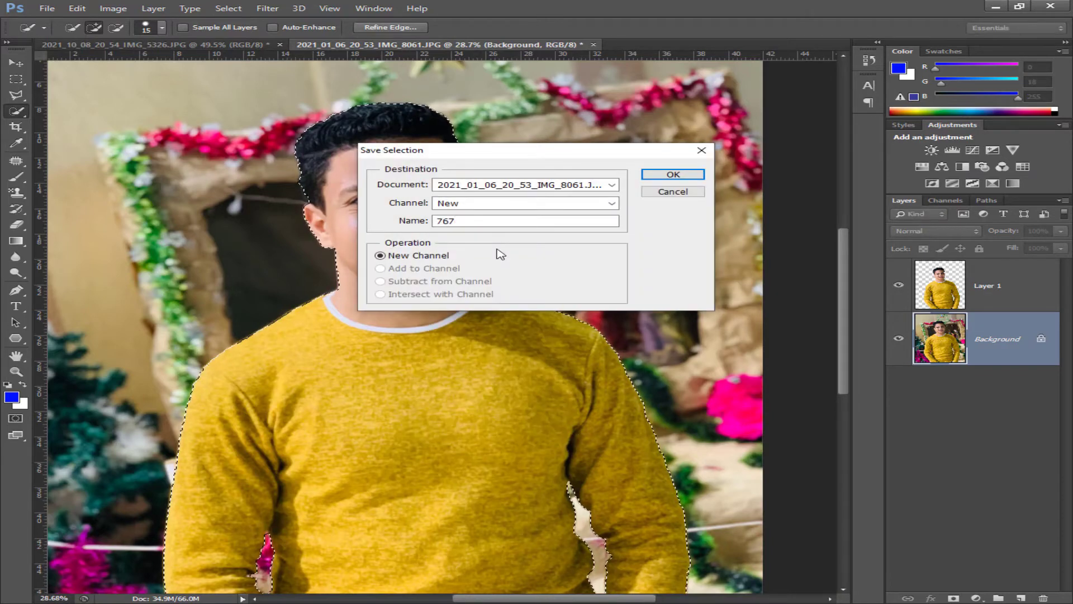
{"action": "key", "text": "Return"}
Convert the locked Background into a regular layer, accepting the default settings
{"action": "scroll", "coordinate": [476, 197], "scroll_direction": "up", "scroll_amount": 7}
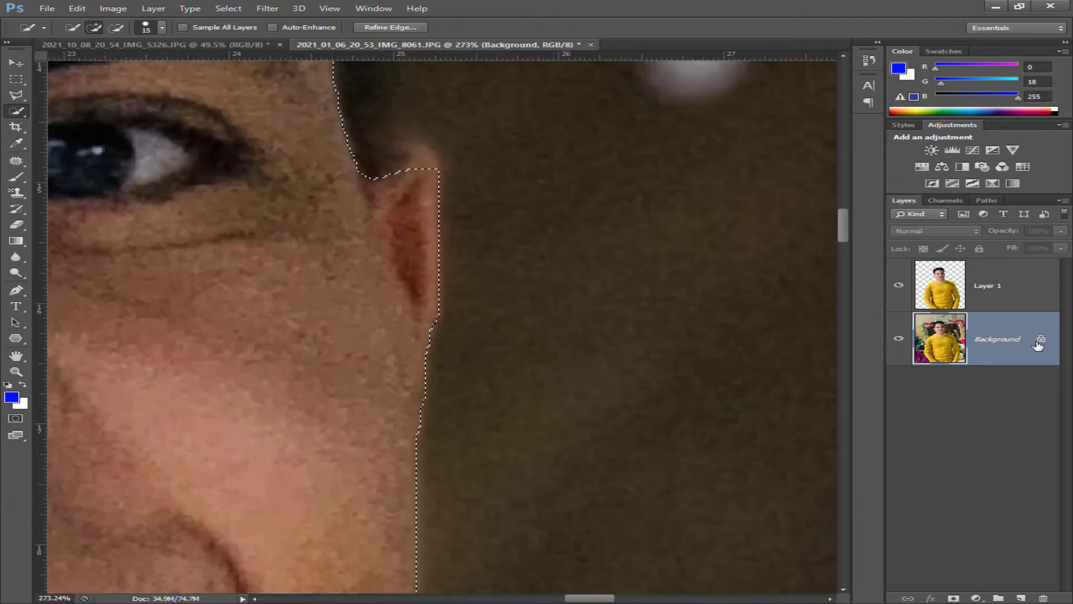
{"action": "double_click", "coordinate": [1039, 345]}
{"action": "key", "text": "Return"}
Extend the selection over the dark sideburn and the top of the right-hand ear, reducing the brush from 15 to 5 px for the ear
{"action": "scroll", "coordinate": [278, 158], "scroll_direction": "up", "scroll_amount": 3}
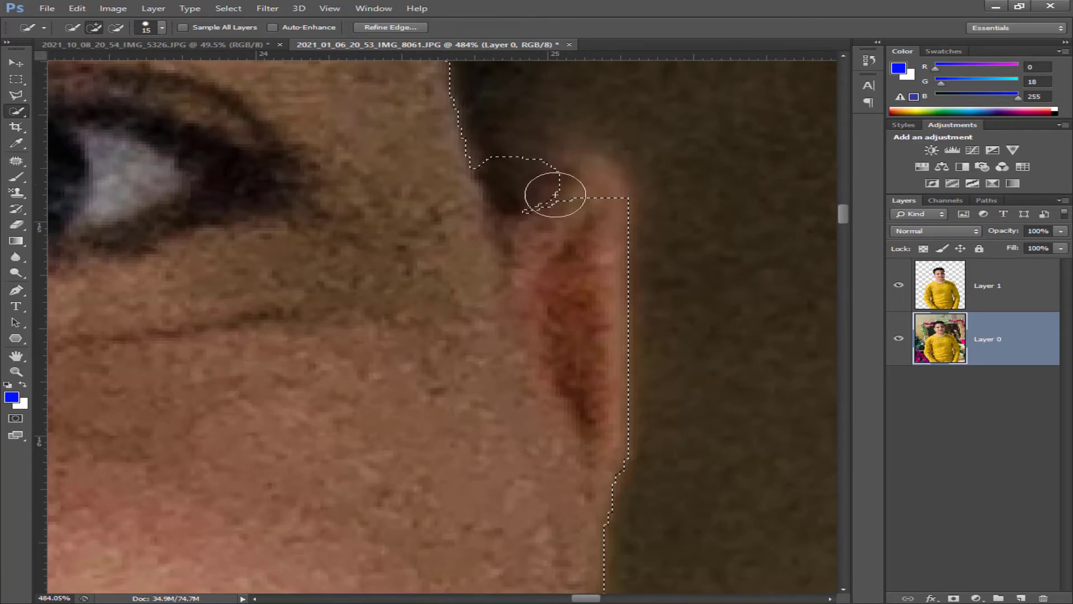
{"action": "left_click_drag", "start_coordinate": [555, 195], "coordinate": [579, 188]}
{"action": "scroll", "coordinate": [506, 276], "scroll_direction": "up", "scroll_amount": 8}
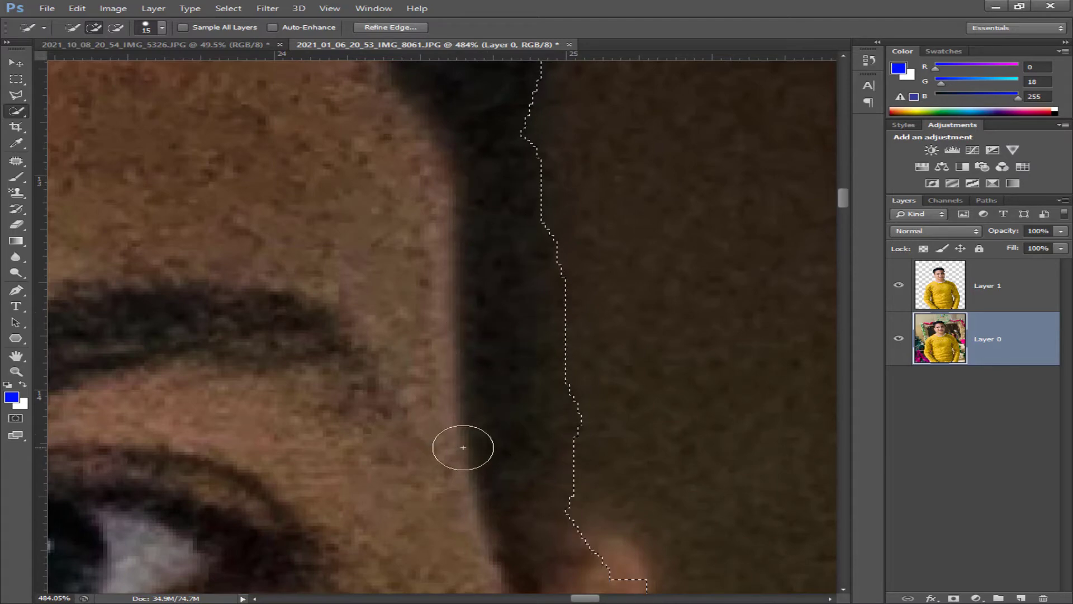
{"action": "scroll", "coordinate": [467, 270], "scroll_direction": "down", "scroll_amount": 5}
{"action": "scroll", "coordinate": [484, 280], "scroll_direction": "up", "scroll_amount": 4}
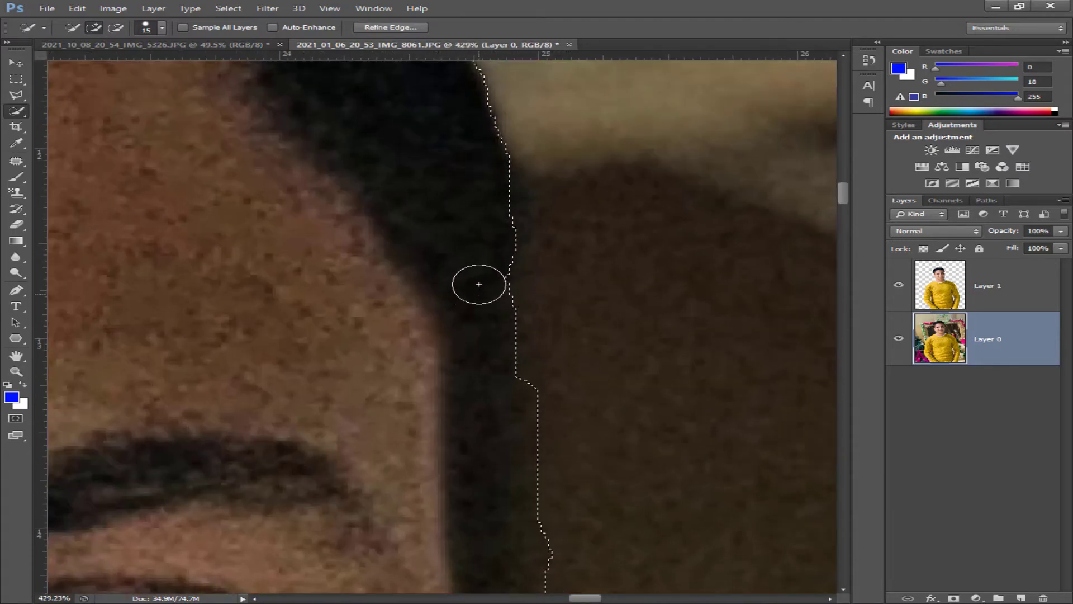
{"action": "scroll", "coordinate": [436, 412], "scroll_direction": "down", "scroll_amount": 5}
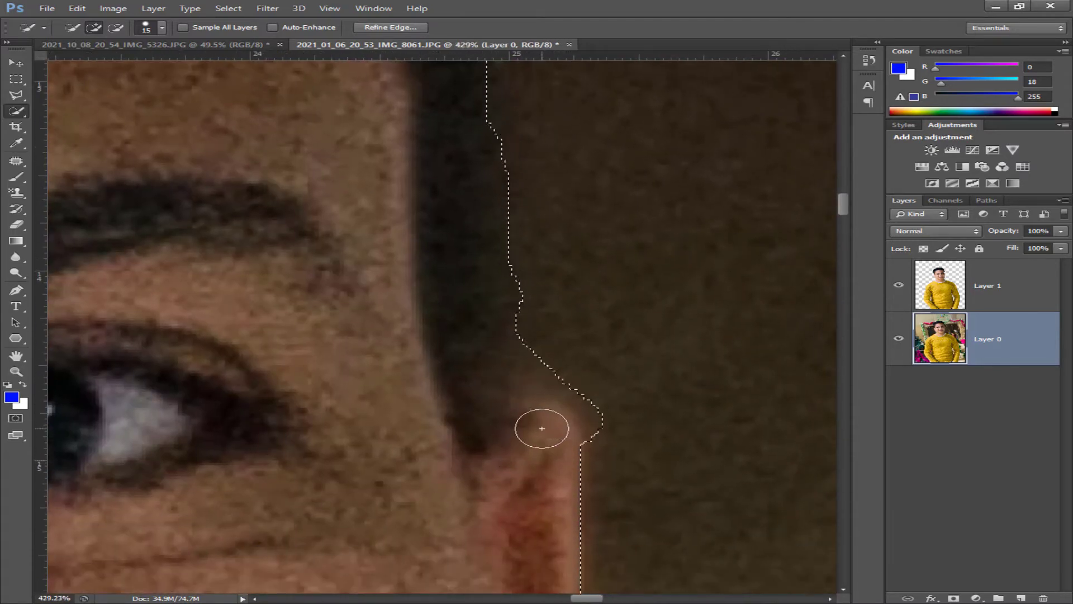
{"action": "scroll", "coordinate": [542, 429], "scroll_direction": "up", "scroll_amount": 4}
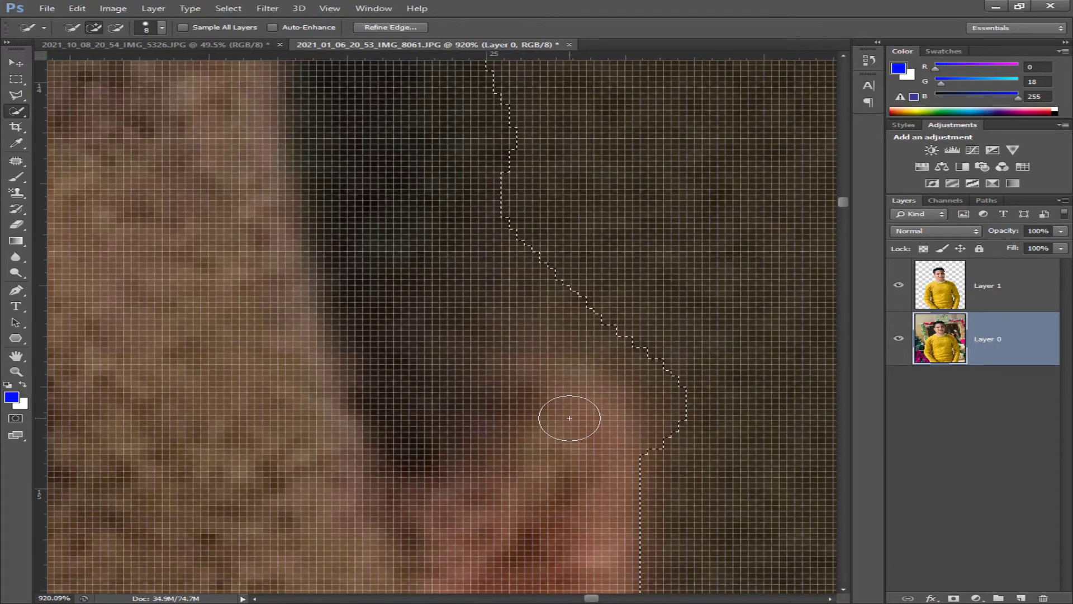
{"action": "left_click", "coordinate": [569, 418]}
{"action": "scroll", "coordinate": [569, 418], "scroll_direction": "up", "scroll_amount": 2}
Copy the corrected selection of the man to a new layer and hide Layer 0
{"action": "scroll", "coordinate": [579, 418], "scroll_direction": "down", "scroll_amount": 15}
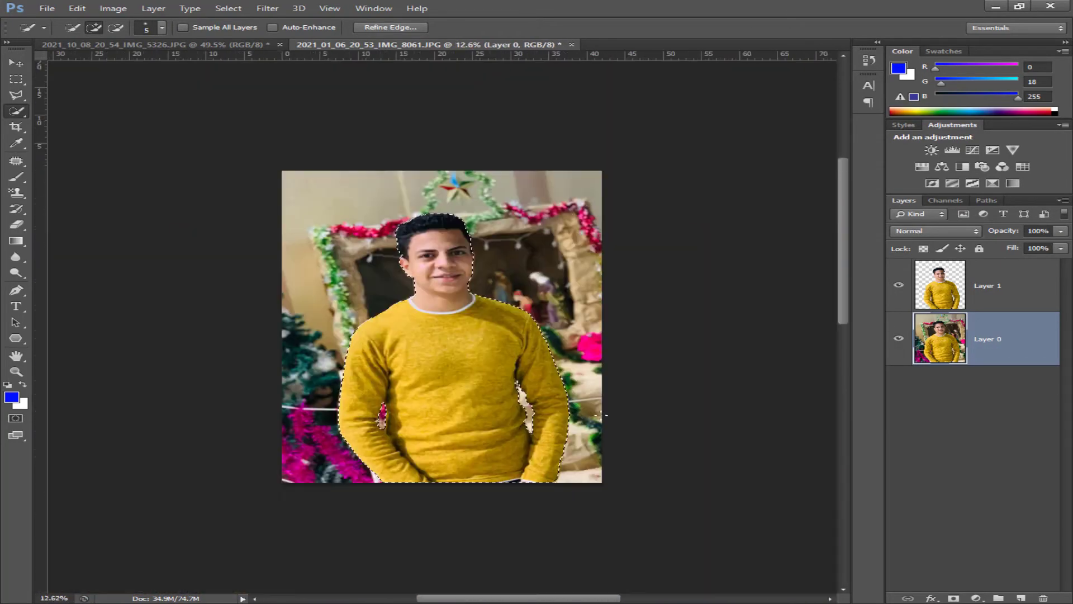
{"action": "right_click", "coordinate": [505, 117]}
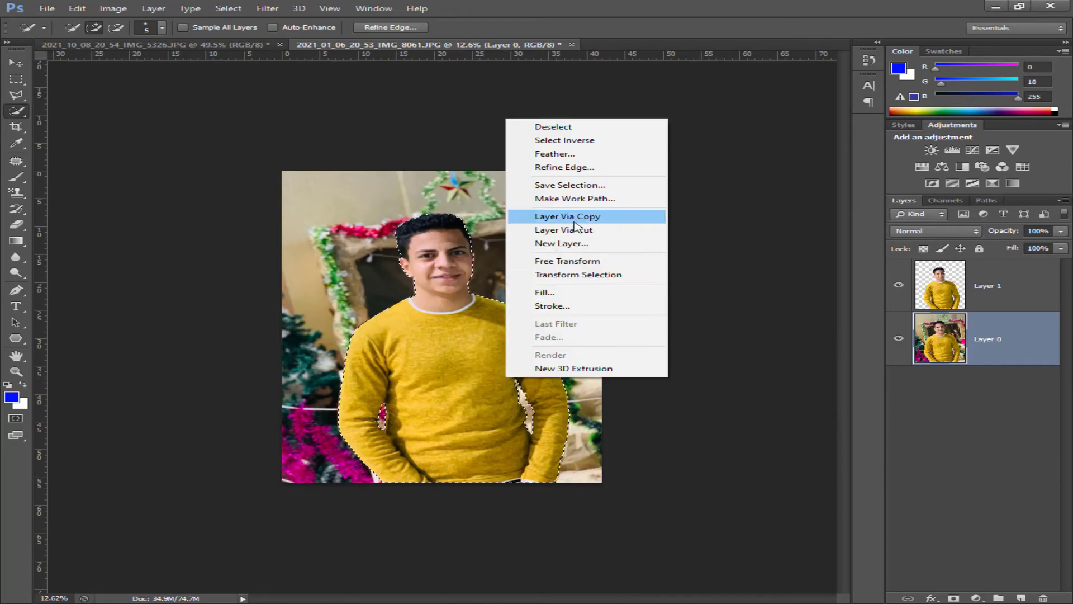
{"action": "left_click", "coordinate": [578, 219]}
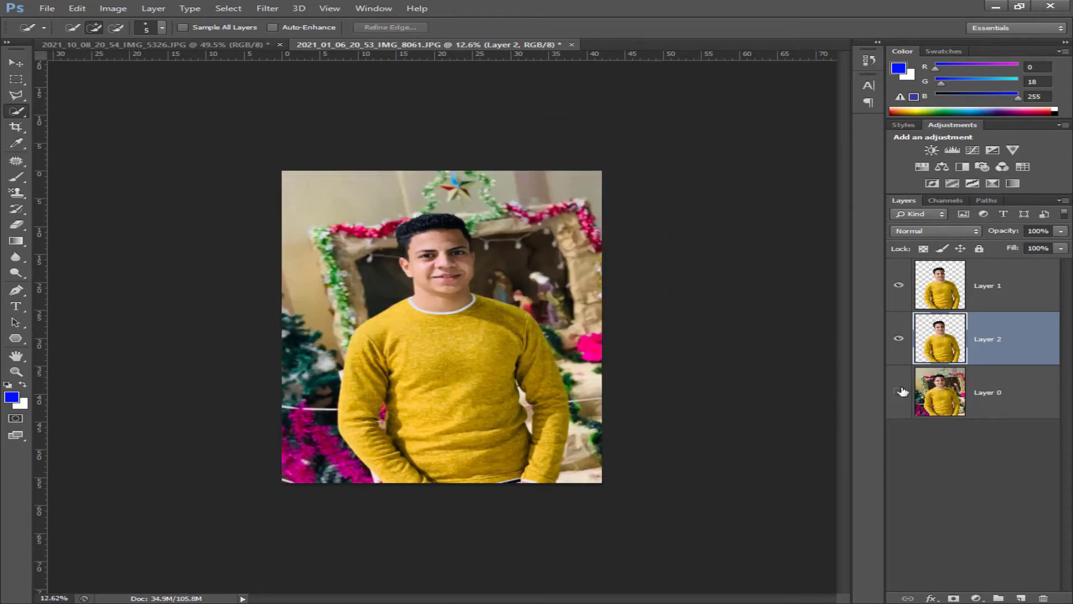
{"action": "left_click", "coordinate": [899, 391]}
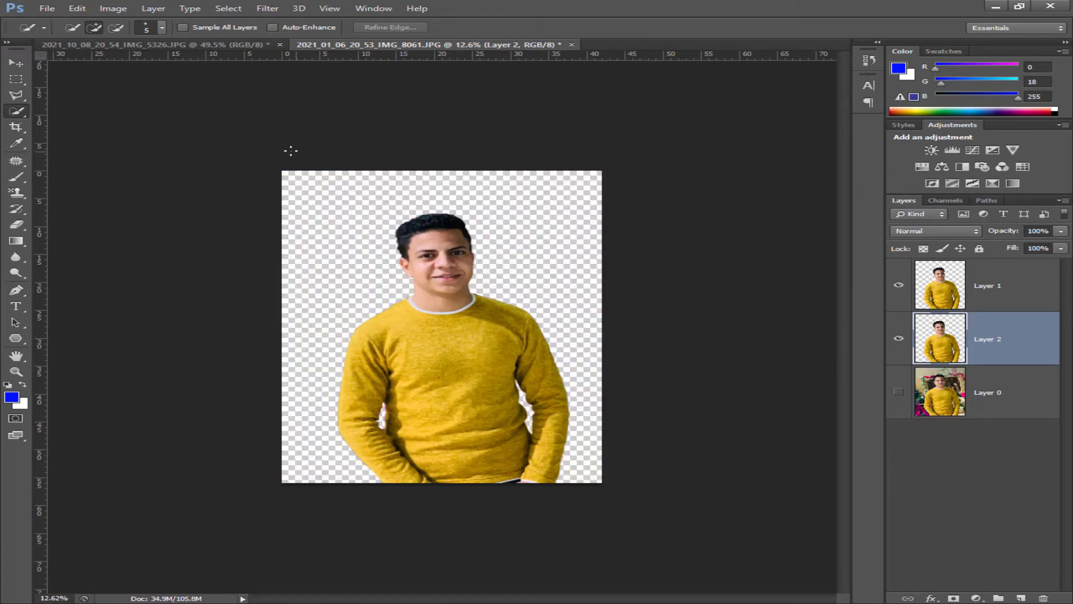
Load the man's outline as a selection and merge the two cutout layers into one
{"action": "left_click", "coordinate": [990, 285], "text": "ctrl"}
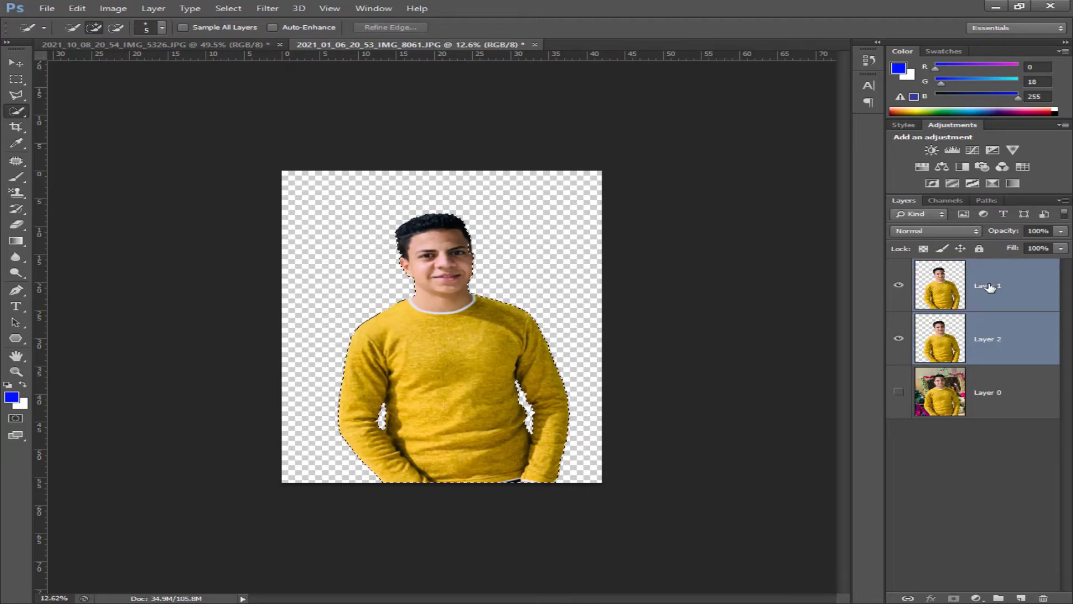
{"action": "key", "text": "ctrl+e"}
{"action": "left_click", "coordinate": [964, 359]}
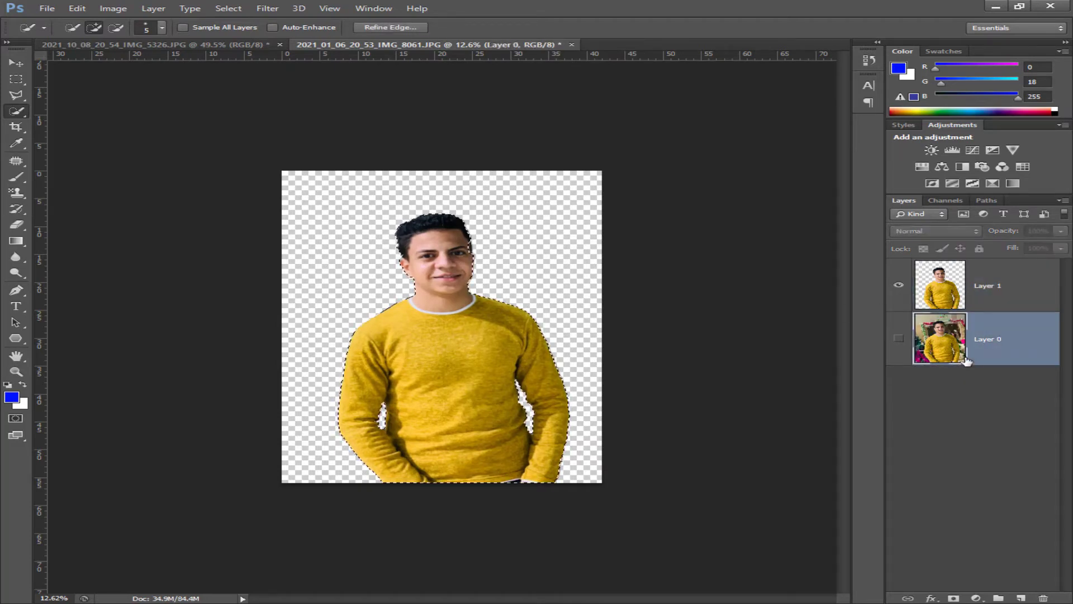
{"action": "left_click", "coordinate": [990, 285]}
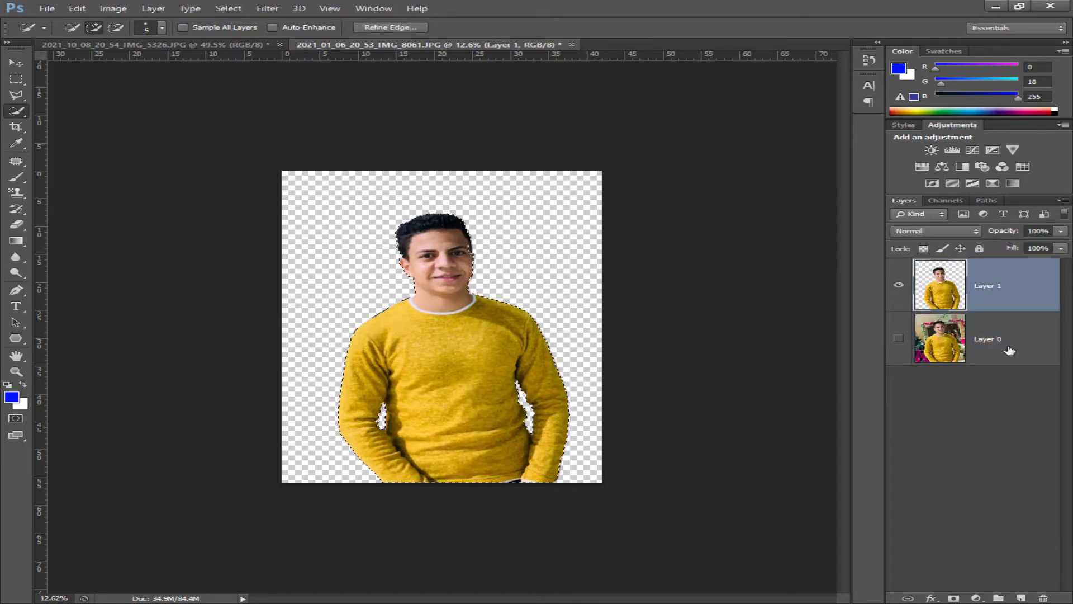
Add an empty layer beneath the cutout layer and choose the Brush tool for painting on it
{"action": "left_click", "coordinate": [1020, 598]}
{"action": "left_click_drag", "start_coordinate": [1009, 297], "coordinate": [997, 360]}
{"action": "left_click", "coordinate": [17, 178]}
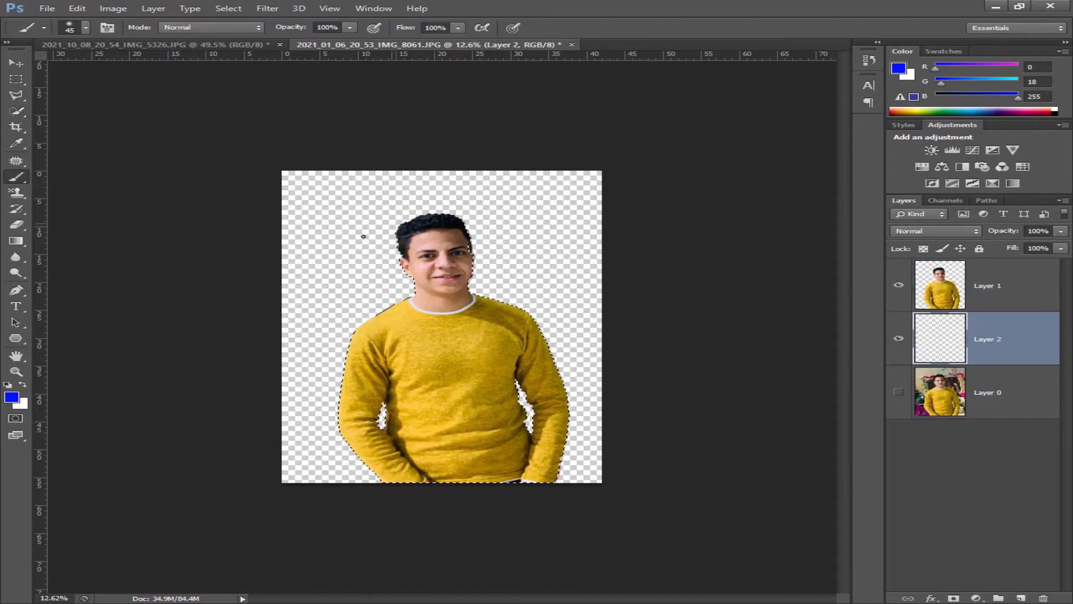
Set the foreground colour to the peach skin tone sampled from the man's neck
{"action": "scroll", "coordinate": [536, 262], "scroll_direction": "up", "scroll_amount": 5}
{"action": "left_click", "coordinate": [12, 397]}
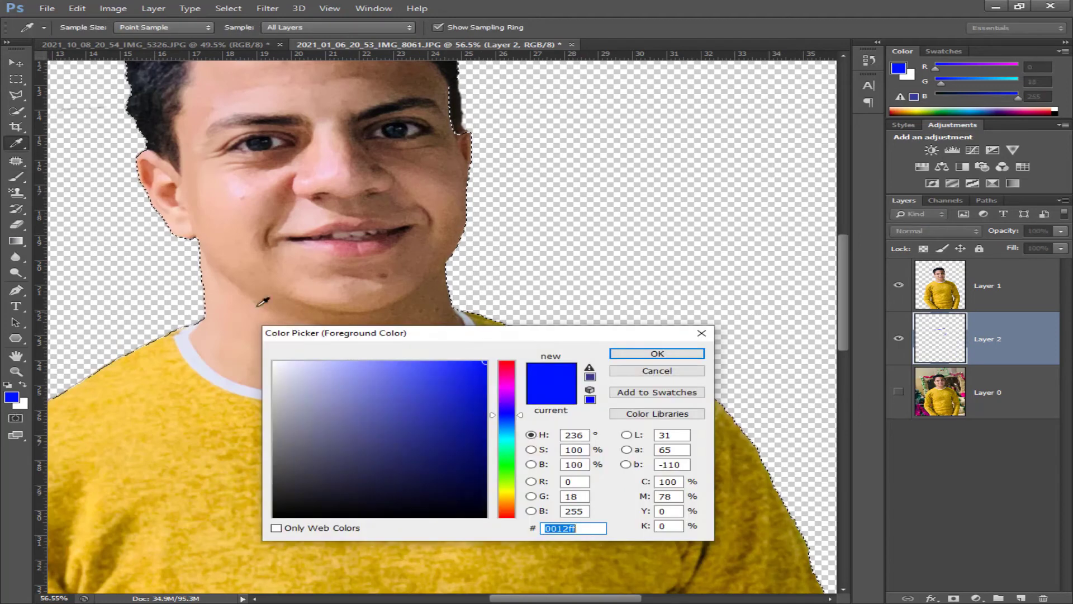
{"action": "left_click", "coordinate": [261, 304]}
{"action": "left_click", "coordinate": [639, 352]}
Paint peach inside the man's outline on the empty layer with the brush enlarged to 1200 px, and show Layer 0
{"action": "scroll", "coordinate": [647, 319], "scroll_direction": "down", "scroll_amount": 5}
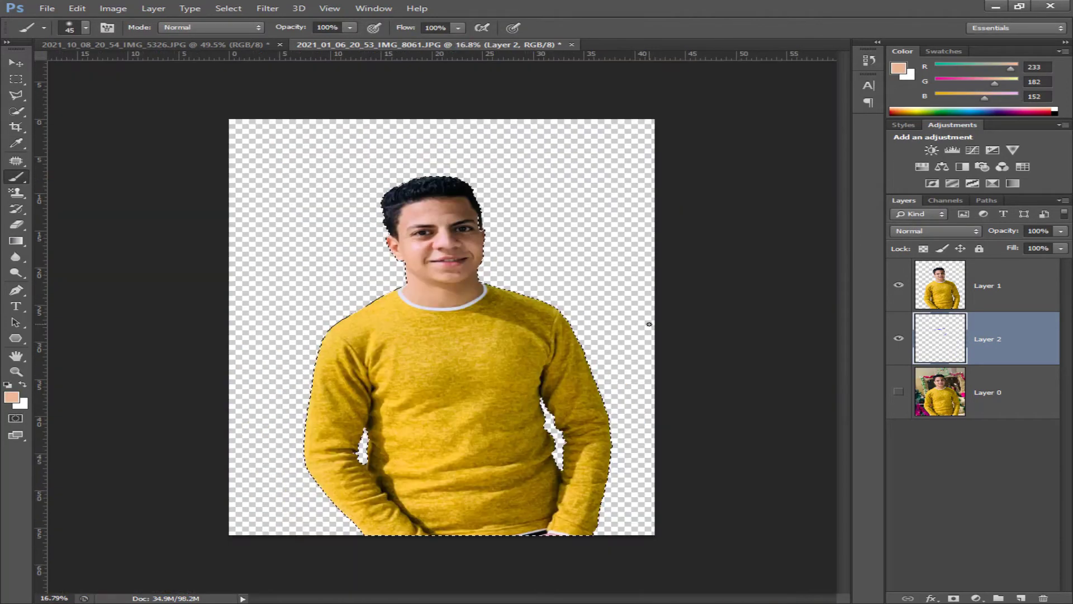
{"action": "key", "text": "bracketright"}
{"action": "key", "text": "bracketright"}
{"action": "key", "text": "bracketright"}
{"action": "key", "text": "bracketright"}
{"action": "key", "text": "bracketright"}
{"action": "key", "text": "bracketright"}
{"action": "key", "text": "bracketright"}
{"action": "key", "text": "bracketright"}
{"action": "key", "text": "bracketright"}
{"action": "key", "text": "bracketright"}
{"action": "key", "text": "bracketright"}
{"action": "key", "text": "bracketright"}
{"action": "key", "text": "bracketright"}
{"action": "key", "text": "bracketright"}
{"action": "key", "text": "bracketright"}
{"action": "key", "text": "bracketright"}
{"action": "key", "text": "bracketright"}
{"action": "key", "text": "bracketright"}
{"action": "key", "text": "bracketright"}
{"action": "key", "text": "bracketright"}
{"action": "mouse_move", "coordinate": [590, 355]}
{"action": "left_mouse_down"}
{"action": "mouse_move", "coordinate": [438, 412]}
{"action": "mouse_move", "coordinate": [386, 382]}
{"action": "mouse_move", "coordinate": [606, 133]}
{"action": "left_mouse_up"}
{"action": "left_click", "coordinate": [899, 392]}
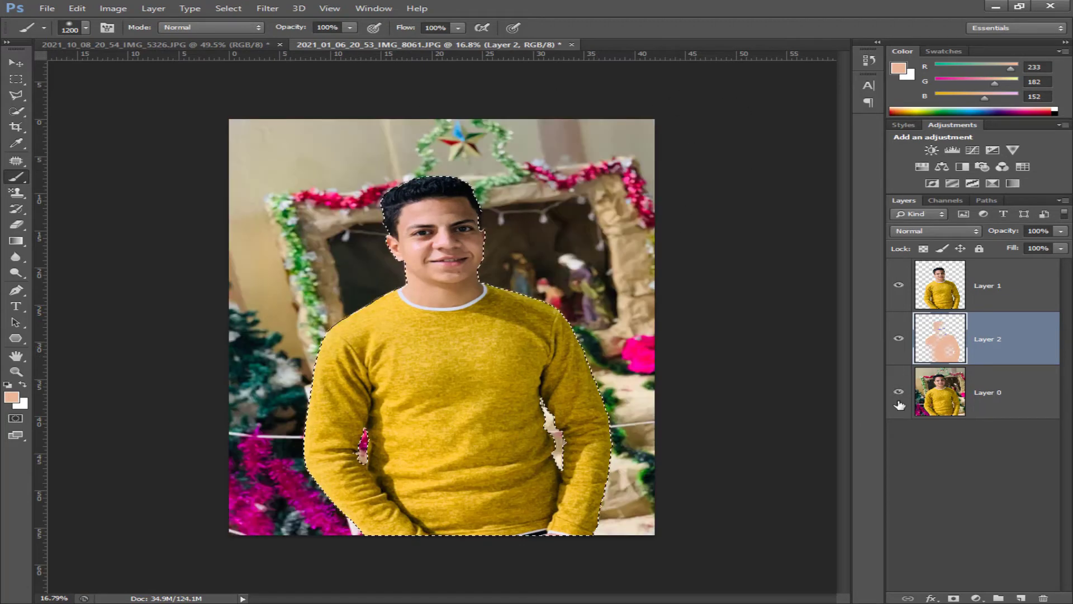
Move the painted layer above the cutout, cover the rest of the man's silhouette in peach, and hide that layer
{"action": "mouse_move", "coordinate": [993, 339]}
{"action": "left_mouse_down"}
{"action": "mouse_move", "coordinate": [996, 285]}
{"action": "mouse_move", "coordinate": [987, 340]}
{"action": "mouse_move", "coordinate": [995, 307]}
{"action": "left_mouse_up"}
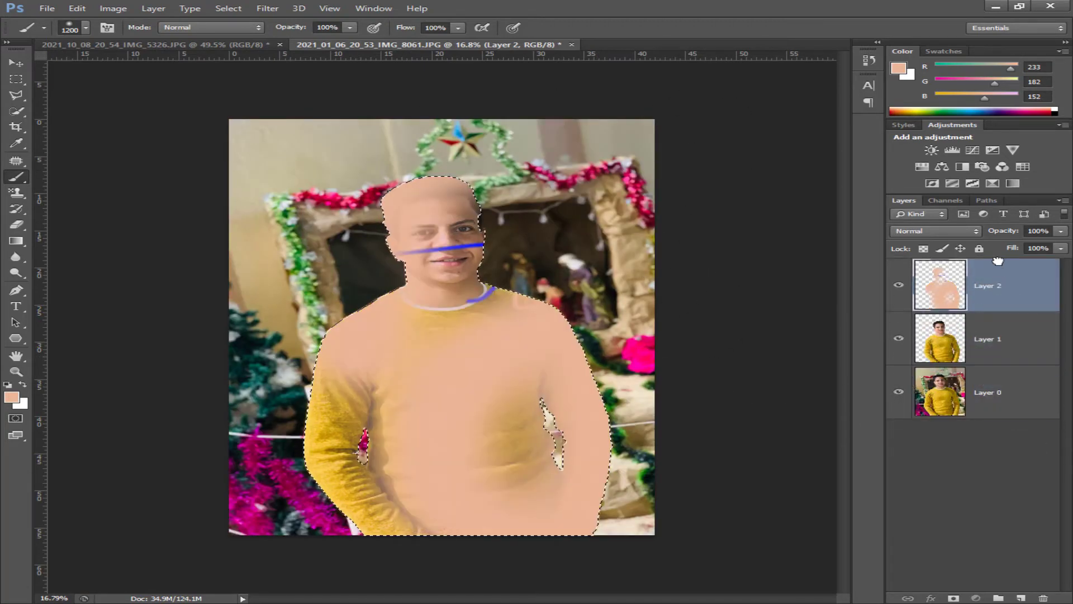
{"action": "mouse_move", "coordinate": [398, 281]}
{"action": "left_mouse_down"}
{"action": "mouse_move", "coordinate": [120, 300]}
{"action": "mouse_move", "coordinate": [491, 444]}
{"action": "left_mouse_up"}
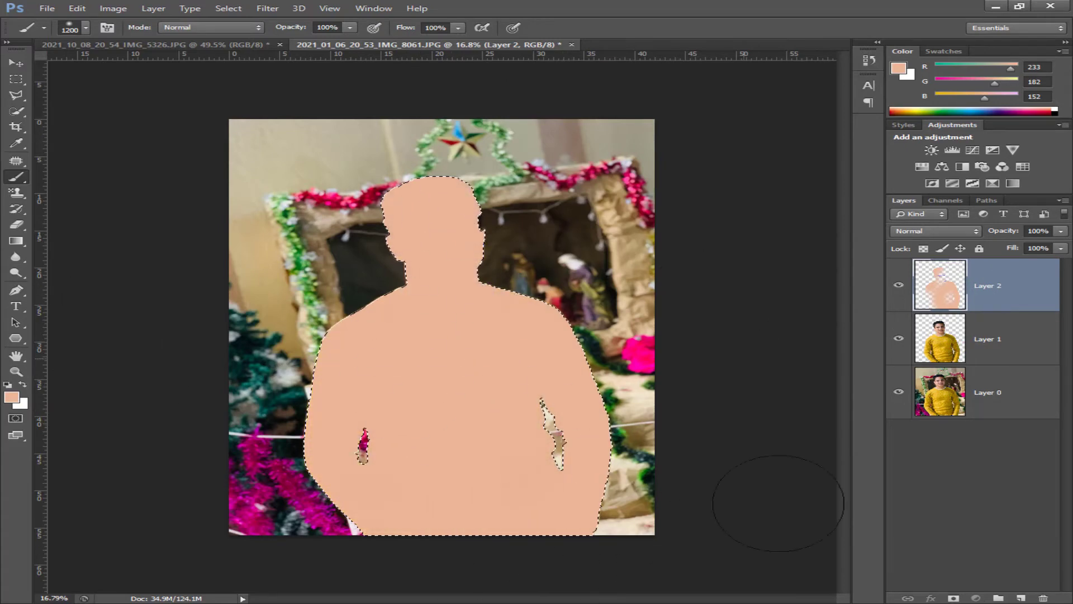
{"action": "left_click", "coordinate": [899, 285]}
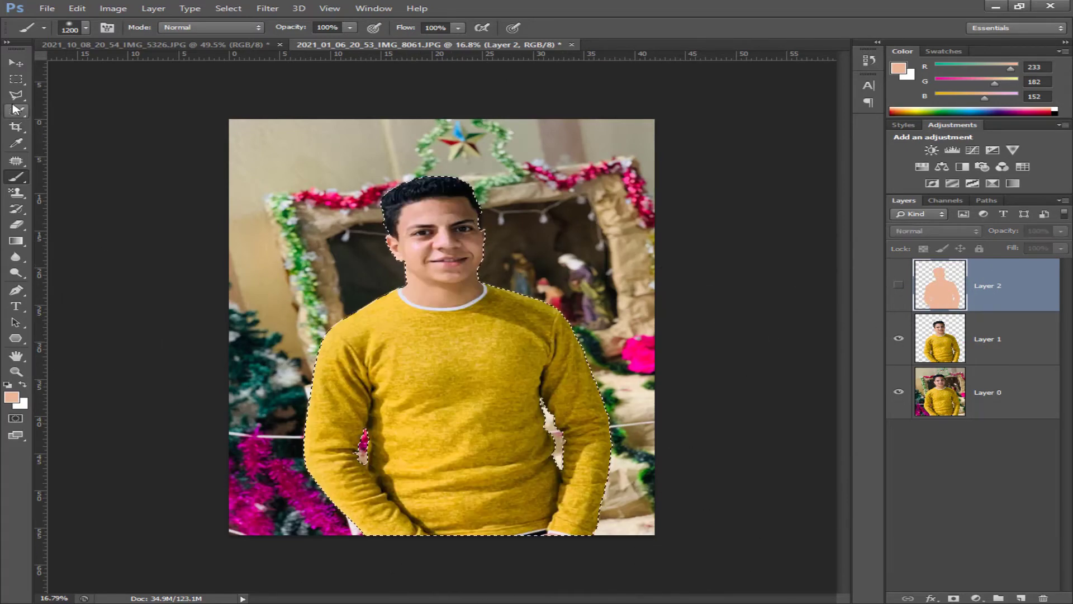
Clear the selection and delete the painted silhouette layer
{"action": "key", "text": "w"}
{"action": "right_click", "coordinate": [436, 370]}
{"action": "left_click", "coordinate": [473, 120]}
{"action": "left_click_drag", "start_coordinate": [951, 278], "coordinate": [1044, 597]}
Add a new layer above the cutout and cover the whole canvas with peach, enlarging the brush up to 3100 px
{"action": "left_click", "coordinate": [1018, 598]}
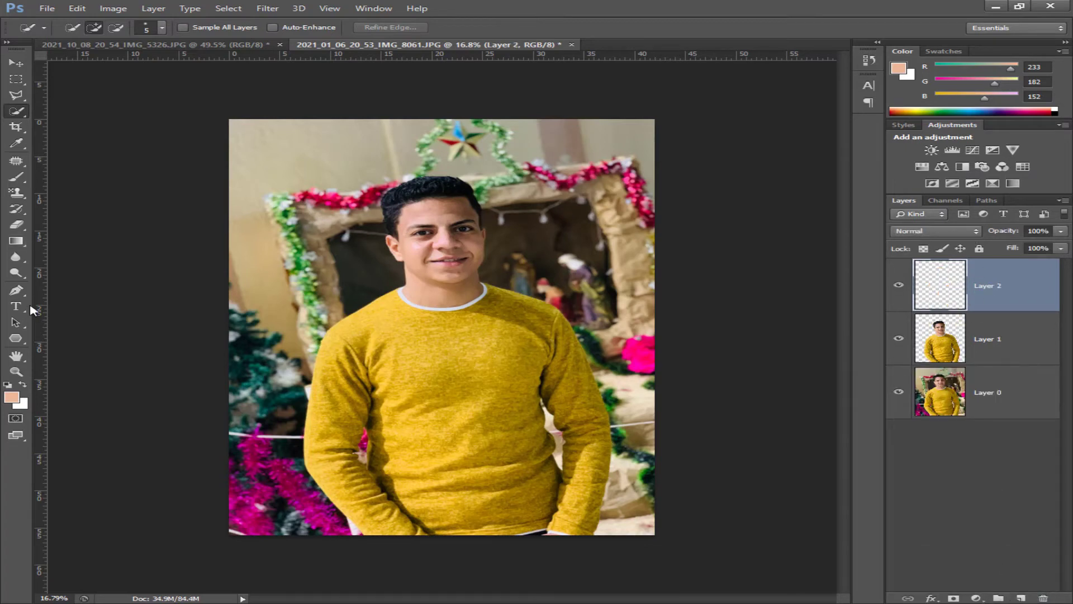
{"action": "key", "text": "b"}
{"action": "mouse_move", "coordinate": [268, 168]}
{"action": "left_mouse_down"}
{"action": "mouse_move", "coordinate": [579, 177]}
{"action": "mouse_move", "coordinate": [465, 132]}
{"action": "mouse_move", "coordinate": [742, 132]}
{"action": "left_mouse_up"}
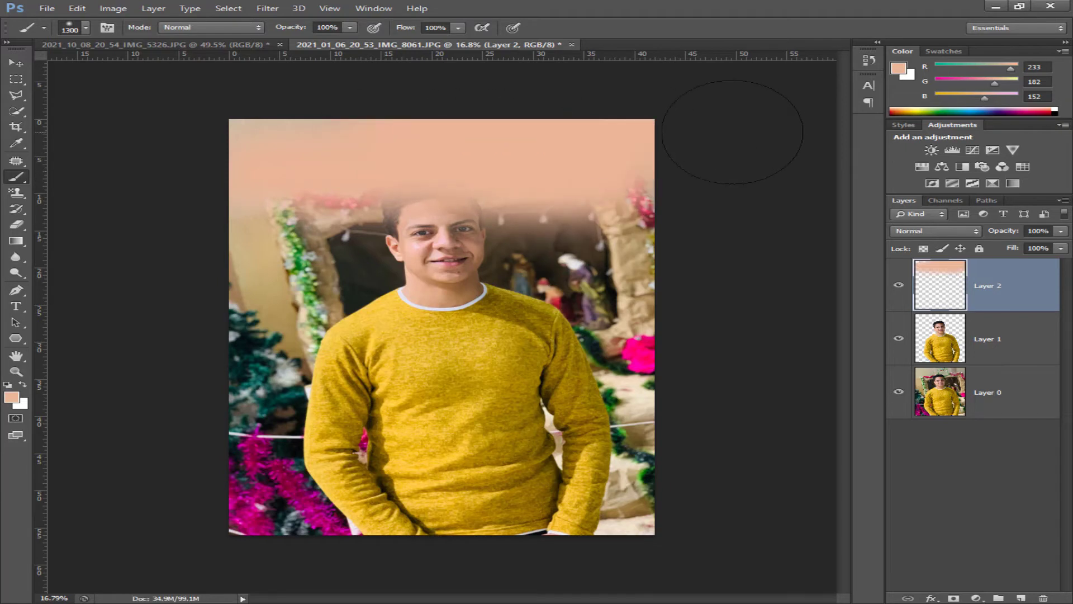
{"action": "key", "text": "bracketright"}
{"action": "key", "text": "bracketright"}
{"action": "key", "text": "bracketright"}
{"action": "key", "text": "bracketright"}
{"action": "key", "text": "bracketright"}
{"action": "key", "text": "bracketright"}
{"action": "key", "text": "bracketright"}
{"action": "key", "text": "bracketright"}
{"action": "key", "text": "bracketright"}
{"action": "key", "text": "bracketright"}
{"action": "mouse_move", "coordinate": [529, 213]}
{"action": "left_mouse_down"}
{"action": "mouse_move", "coordinate": [363, 486]}
{"action": "mouse_move", "coordinate": [199, 429]}
{"action": "left_mouse_up"}
{"action": "key", "text": "bracketright"}
{"action": "key", "text": "bracketright"}
{"action": "key", "text": "bracketright"}
{"action": "key", "text": "bracketright"}
{"action": "key", "text": "bracketright"}
{"action": "key", "text": "bracketright"}
{"action": "key", "text": "bracketright"}
{"action": "key", "text": "bracketright"}
{"action": "mouse_move", "coordinate": [288, 565]}
{"action": "left_mouse_down"}
{"action": "mouse_move", "coordinate": [501, 461]}
{"action": "mouse_move", "coordinate": [610, 460]}
{"action": "mouse_move", "coordinate": [582, 450]}
{"action": "left_mouse_up"}
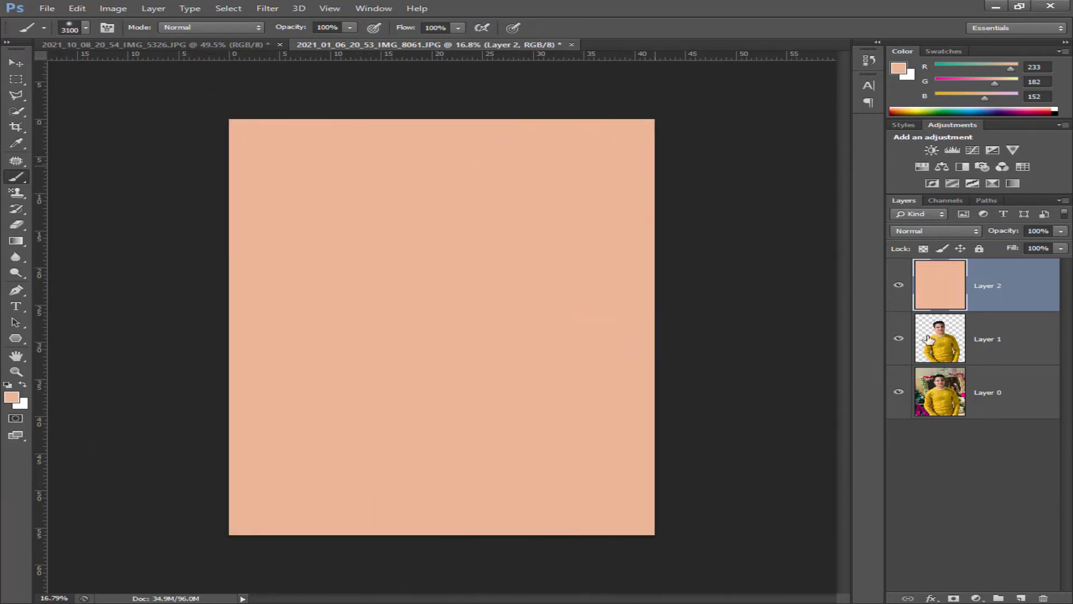
Move the solid peach layer directly beneath the man's cutout layer
{"action": "left_click_drag", "start_coordinate": [977, 366], "coordinate": [977, 364]}
{"action": "scroll", "coordinate": [335, 330], "scroll_direction": "up", "scroll_amount": 5}
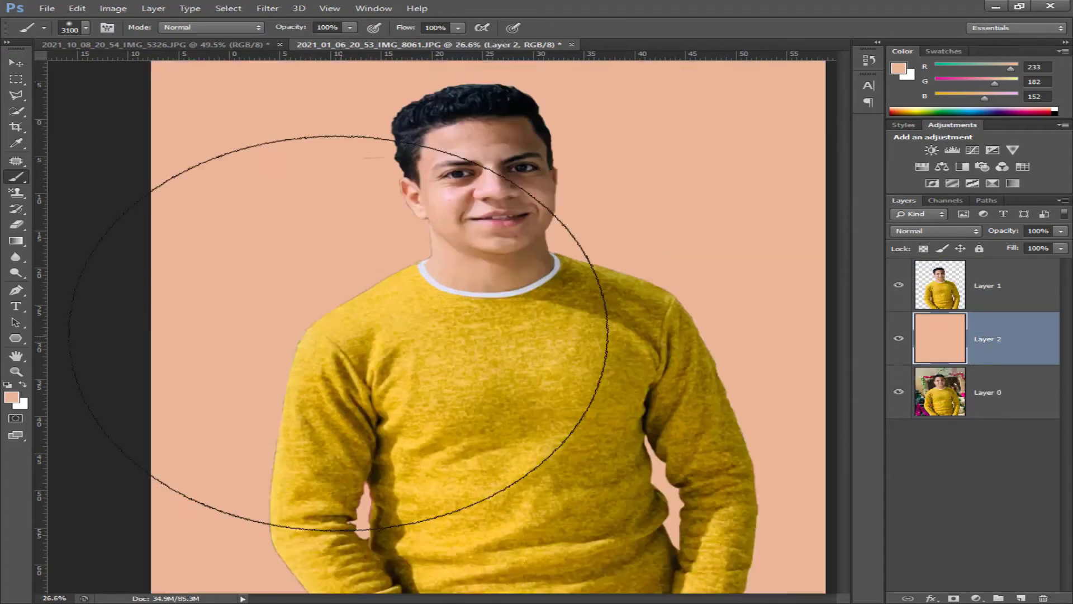
Erase the stray dark line beside the hair on the cutout layer with a 60 px eraser
{"action": "left_click", "coordinate": [950, 285]}
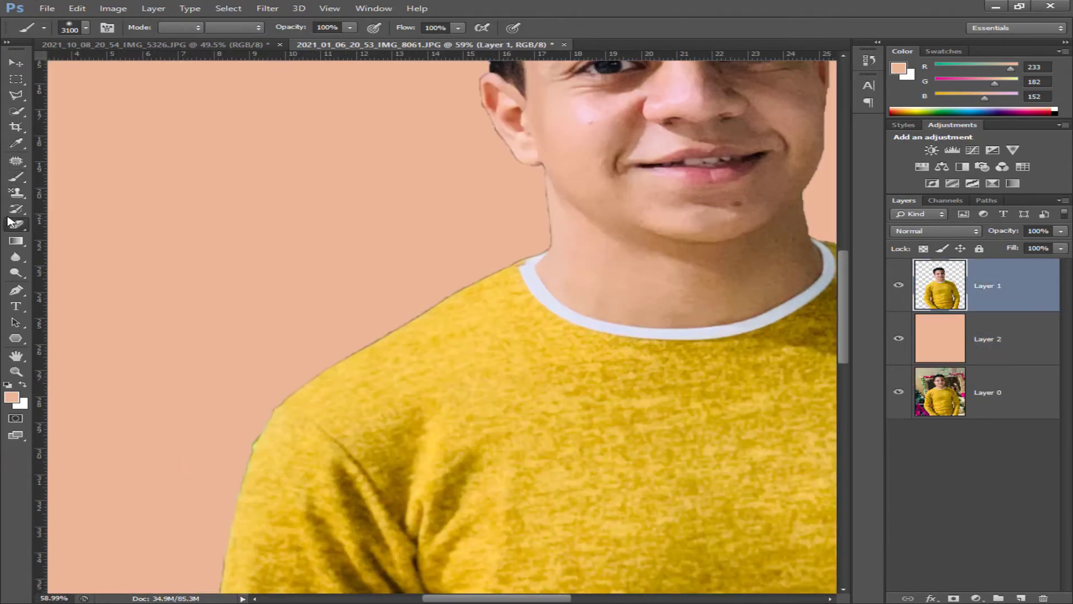
{"action": "left_click", "coordinate": [12, 224]}
{"action": "scroll", "coordinate": [569, 371], "scroll_direction": "up", "scroll_amount": 3}
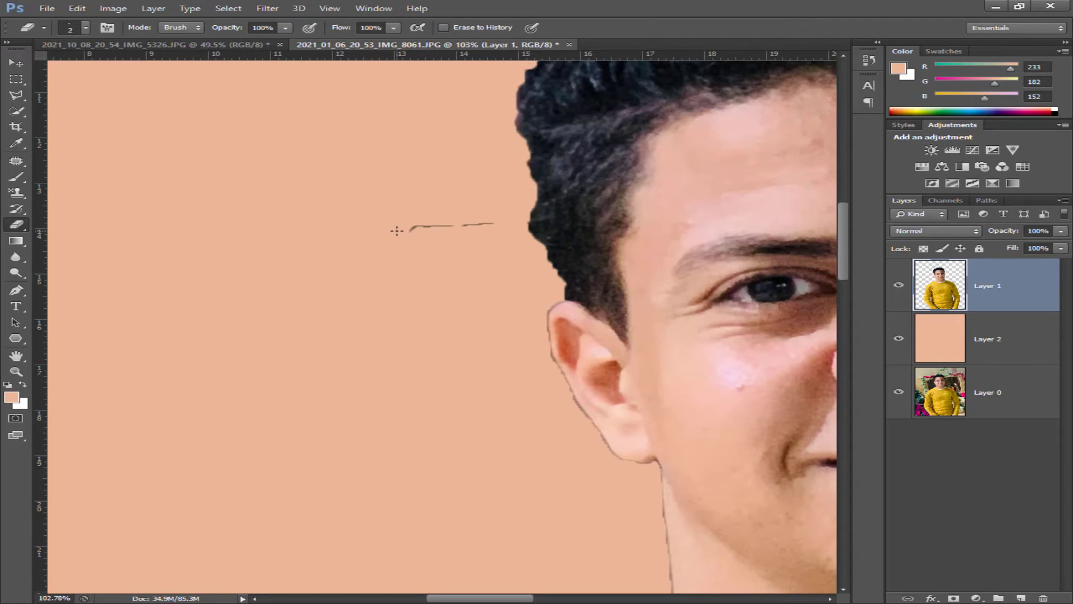
{"action": "scroll", "coordinate": [397, 230], "scroll_direction": "up", "scroll_amount": 3}
{"action": "key", "text": "bracketright"}
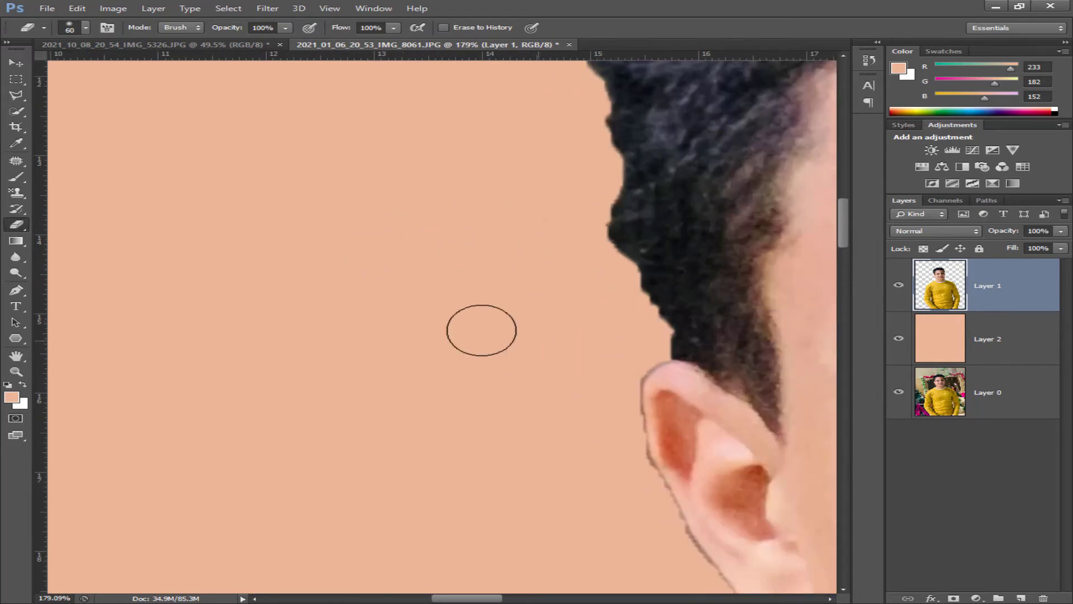
{"action": "scroll", "coordinate": [490, 396], "scroll_direction": "down", "scroll_amount": 5}
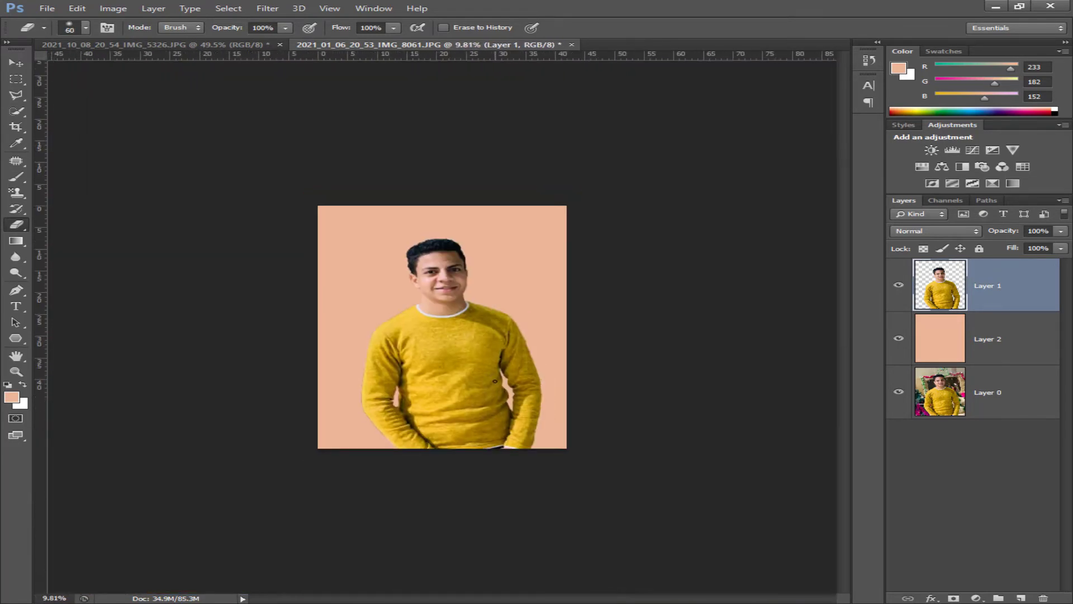
Add two new empty layers above the man's cutout layer and make the lower one active
{"action": "scroll", "coordinate": [468, 386], "scroll_direction": "up", "scroll_amount": 3}
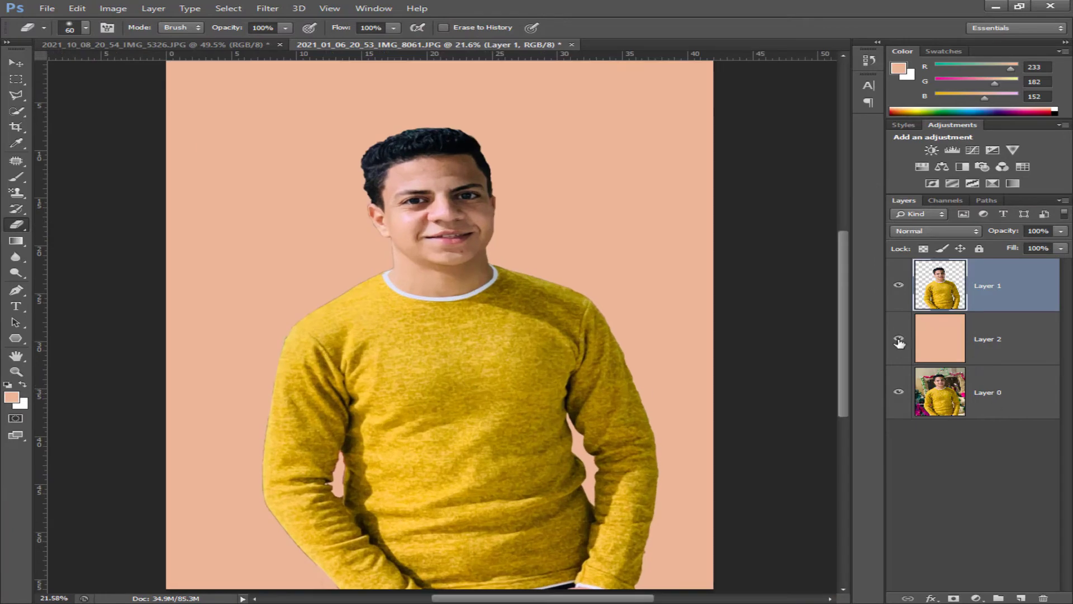
{"action": "left_click", "coordinate": [899, 341]}
{"action": "left_click", "coordinate": [1021, 599]}
{"action": "left_click", "coordinate": [1021, 599]}
{"action": "left_click", "coordinate": [993, 347]}
Set the foreground colour to the blue #2e47c2
{"action": "left_click", "coordinate": [11, 397]}
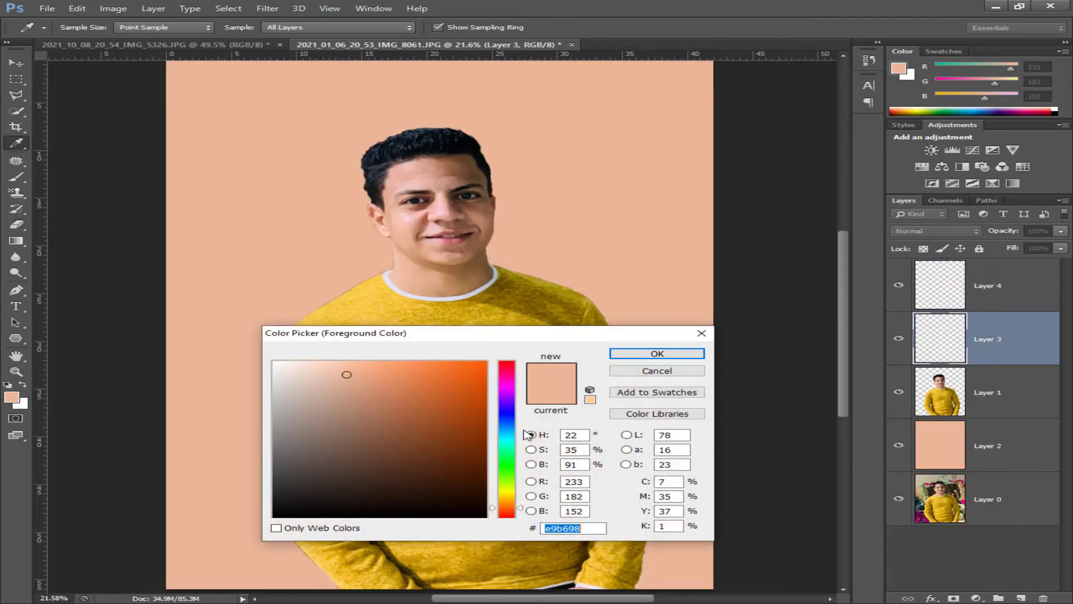
{"action": "left_click", "coordinate": [507, 417]}
{"action": "type", "text": "2e47c2"}
{"action": "left_click", "coordinate": [656, 354]}
{"action": "key", "text": "e"}
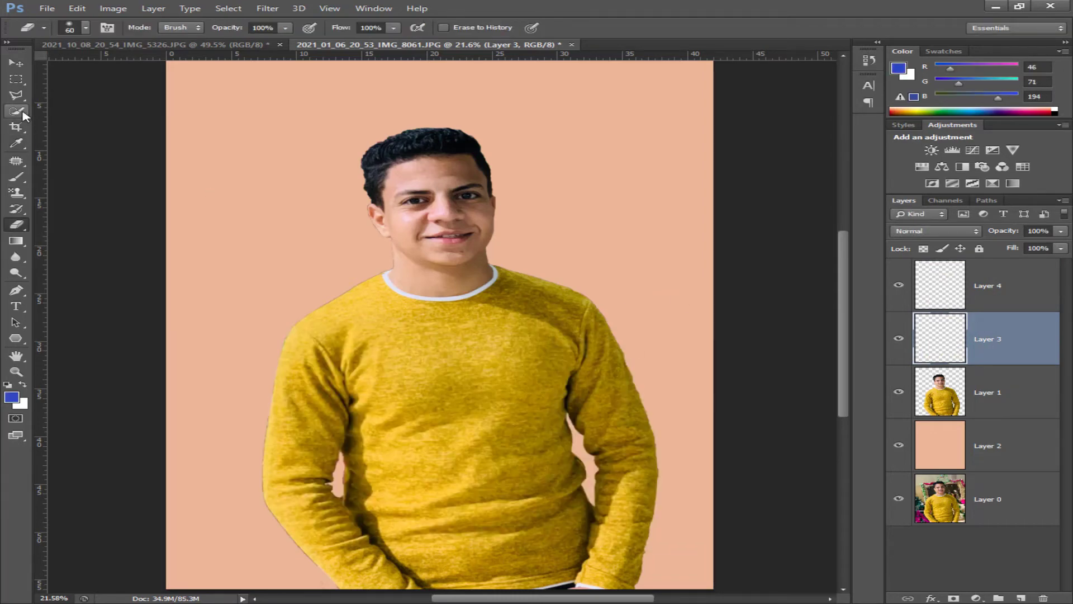
Cover the whole canvas with blue on the lower new layer, enlarging the brush to 5000 px
{"action": "left_click", "coordinate": [15, 177]}
{"action": "mouse_move", "coordinate": [355, 140]}
{"action": "left_mouse_down"}
{"action": "mouse_move", "coordinate": [543, 239]}
{"action": "mouse_move", "coordinate": [586, 328]}
{"action": "mouse_move", "coordinate": [615, 146]}
{"action": "left_mouse_up"}
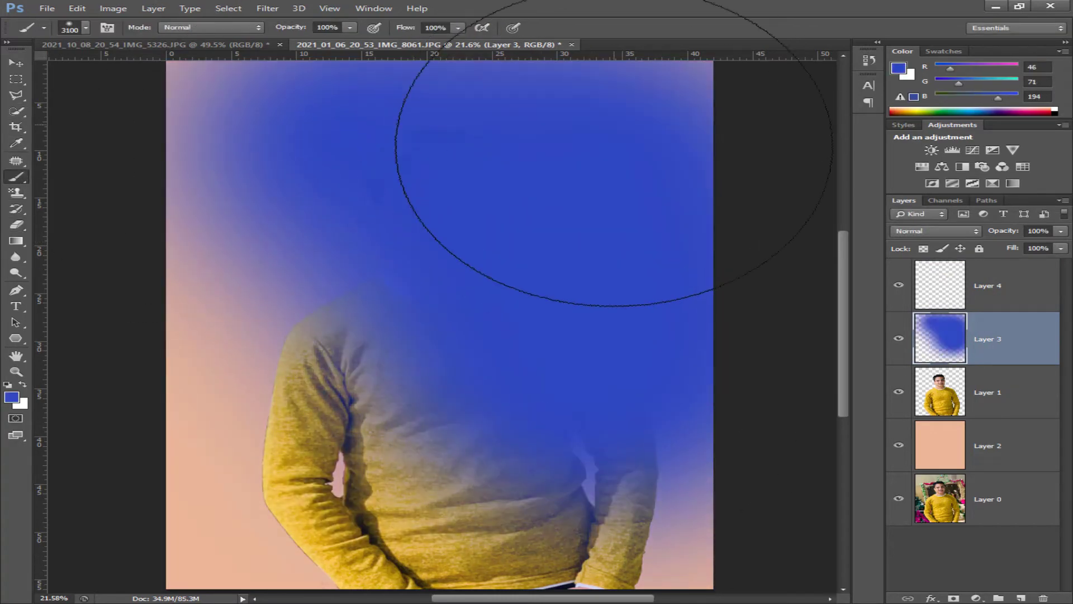
{"action": "scroll", "coordinate": [458, 298], "scroll_direction": "down", "scroll_amount": 4}
{"action": "key", "text": "bracketright"}
{"action": "key", "text": "bracketright"}
{"action": "key", "text": "bracketright"}
{"action": "key", "text": "bracketright"}
{"action": "key", "text": "bracketright"}
{"action": "key", "text": "bracketright"}
{"action": "key", "text": "bracketright"}
{"action": "key", "text": "bracketright"}
{"action": "key", "text": "bracketright"}
{"action": "key", "text": "bracketright"}
{"action": "key", "text": "bracketright"}
{"action": "key", "text": "bracketright"}
{"action": "key", "text": "bracketright"}
{"action": "key", "text": "bracketright"}
{"action": "key", "text": "bracketright"}
{"action": "key", "text": "bracketright"}
{"action": "key", "text": "bracketright"}
{"action": "key", "text": "bracketright"}
{"action": "key", "text": "bracketright"}
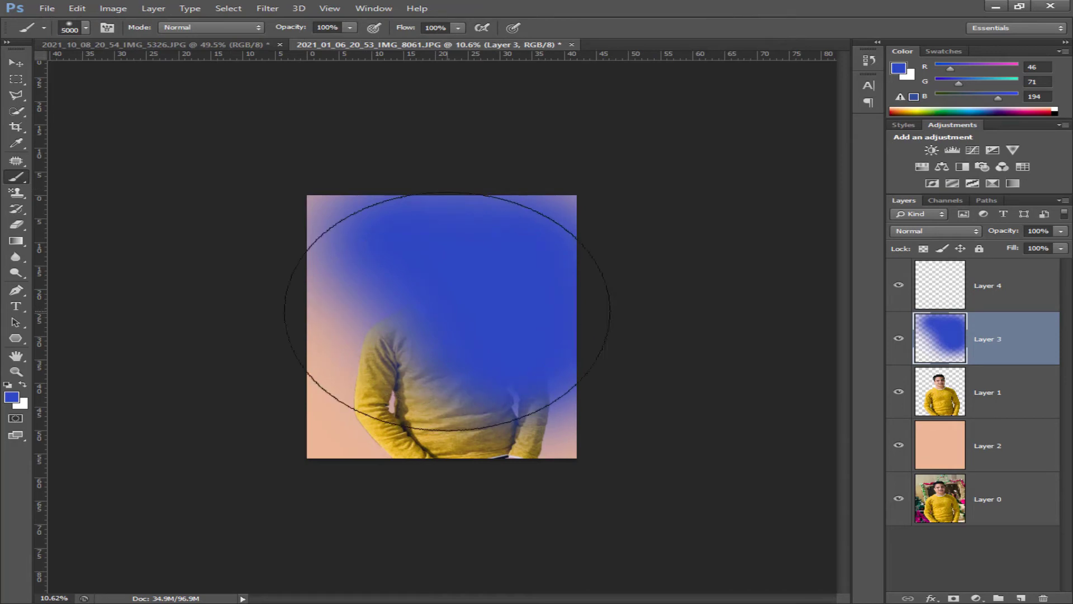
{"action": "mouse_move", "coordinate": [365, 170]}
{"action": "left_mouse_down"}
{"action": "mouse_move", "coordinate": [414, 270]}
{"action": "mouse_move", "coordinate": [390, 377]}
{"action": "mouse_move", "coordinate": [518, 324]}
{"action": "left_mouse_up"}
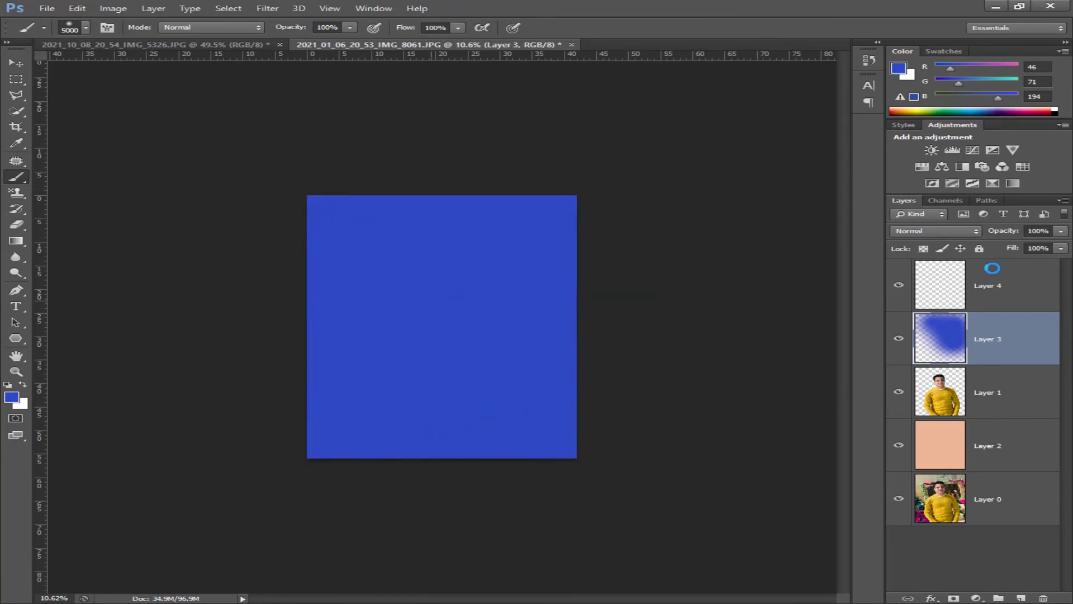
Set the foreground to magenta (RGB 231, 12, 187) and cover the topmost empty layer with it
{"action": "left_click", "coordinate": [984, 304]}
{"action": "left_click", "coordinate": [12, 398]}
{"action": "left_click", "coordinate": [507, 382]}
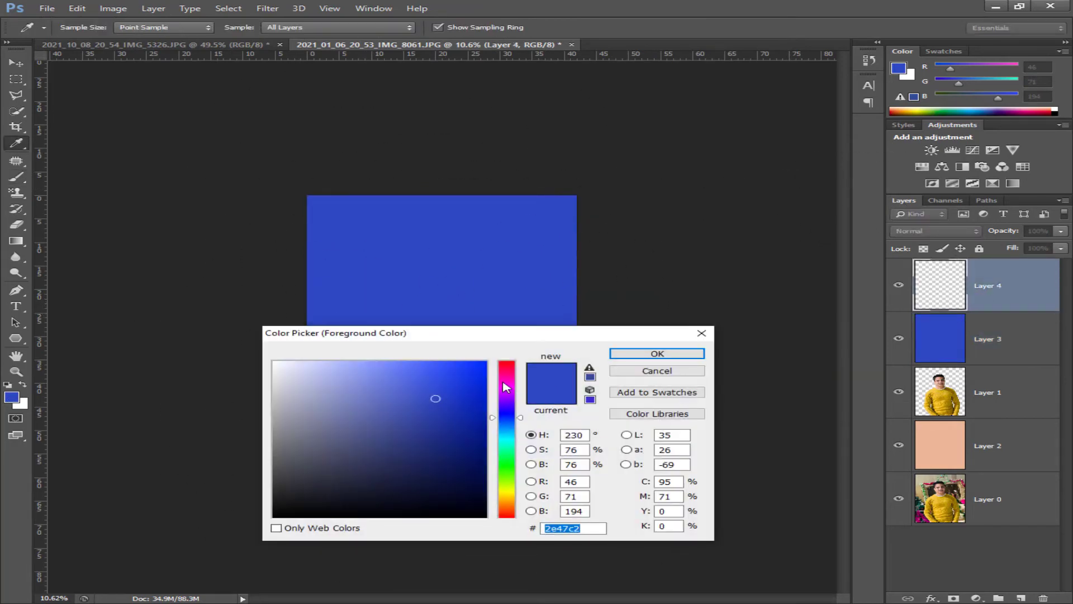
{"action": "left_click", "coordinate": [476, 375]}
{"action": "left_click", "coordinate": [658, 354]}
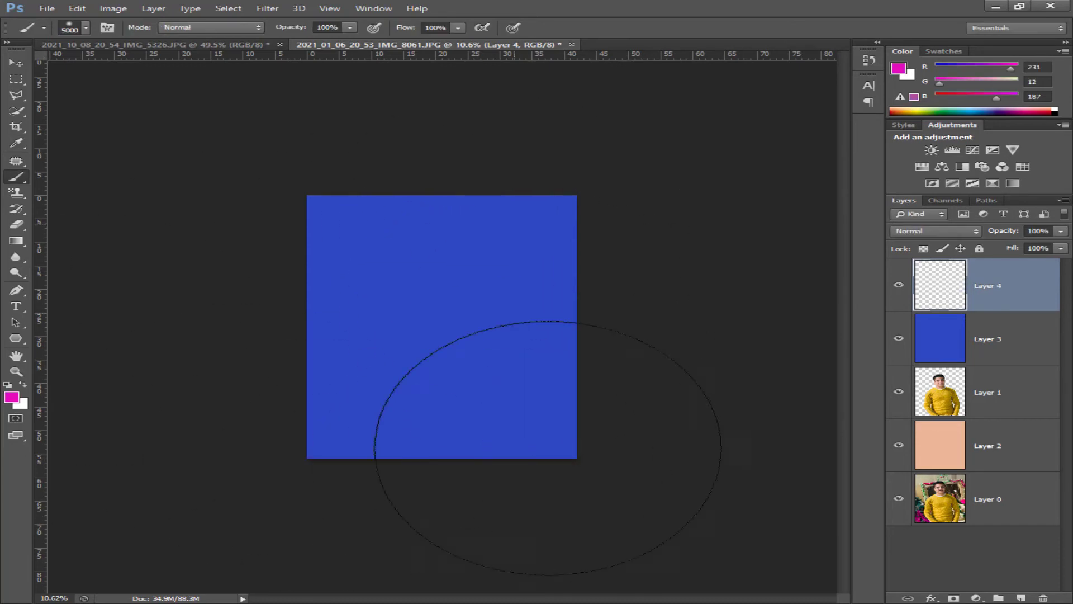
{"action": "left_click_drag", "start_coordinate": [548, 447], "coordinate": [495, 225]}
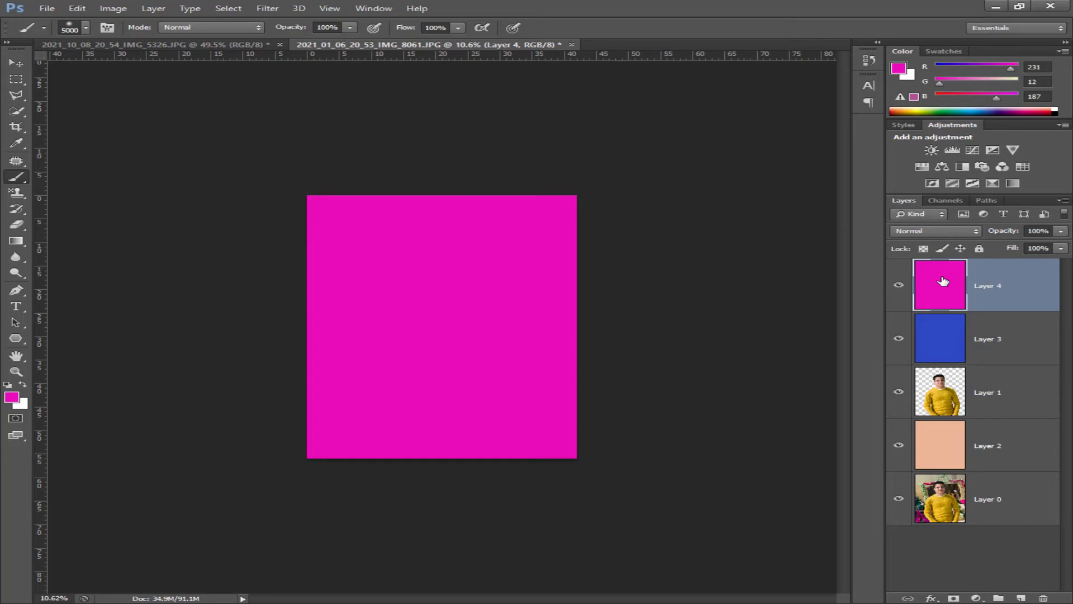
Move the magenta and blue layers beneath the man's cutout layer, keeping blue directly behind him
{"action": "left_click_drag", "start_coordinate": [943, 281], "coordinate": [983, 418]}
{"action": "left_click_drag", "start_coordinate": [988, 292], "coordinate": [995, 360]}
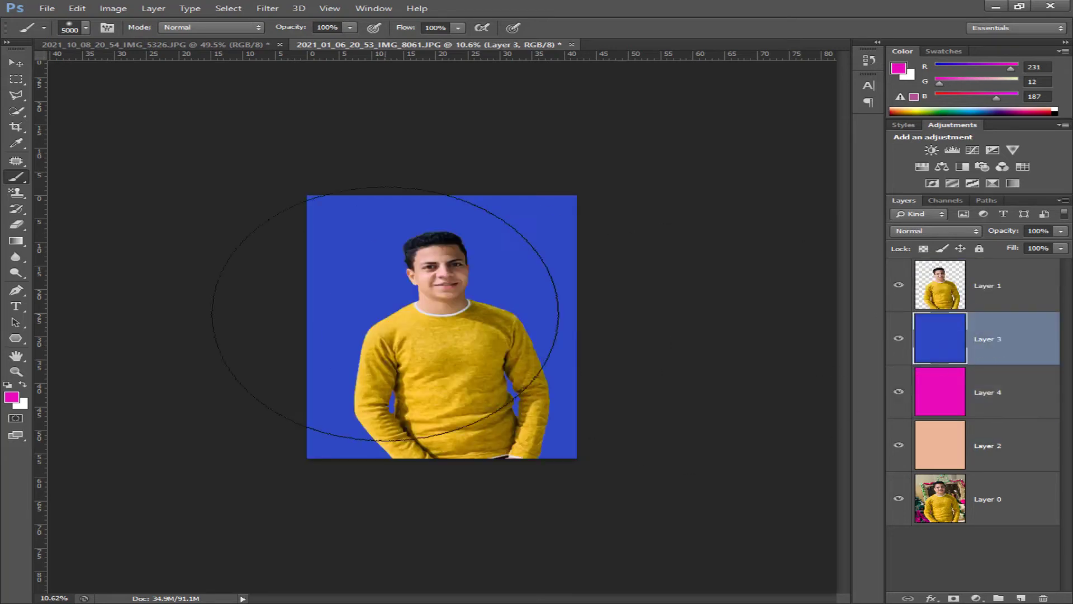
{"action": "scroll", "coordinate": [385, 314], "scroll_direction": "up", "scroll_amount": 10}
{"action": "scroll", "coordinate": [603, 268], "scroll_direction": "down", "scroll_amount": 2}
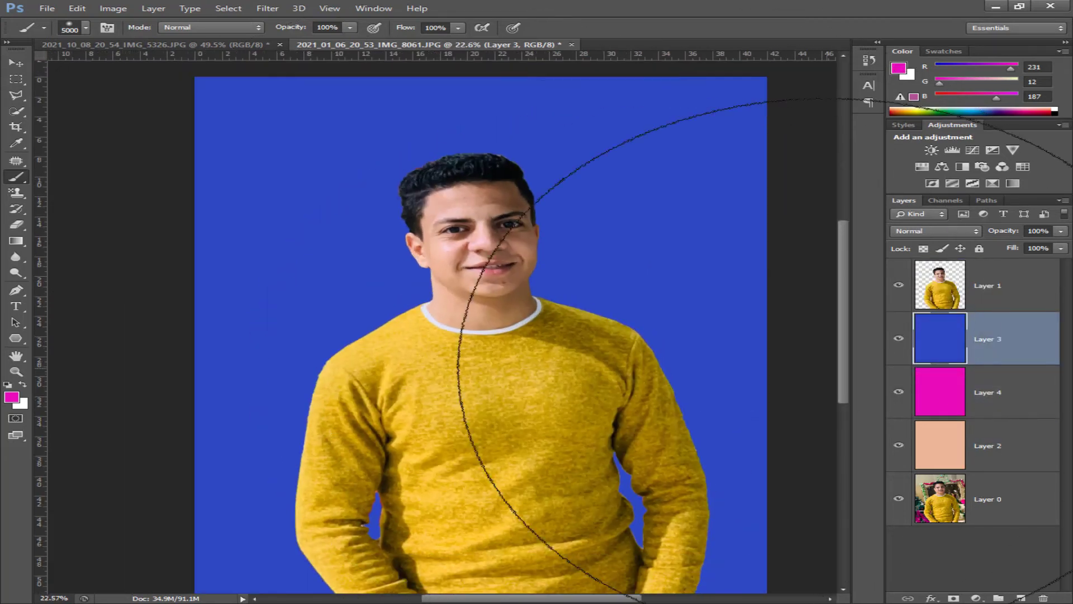
{"action": "left_click", "coordinate": [898, 339]}
{"action": "left_click", "coordinate": [175, 44]}
{"action": "scroll", "coordinate": [558, 442], "scroll_direction": "down", "scroll_amount": 5}
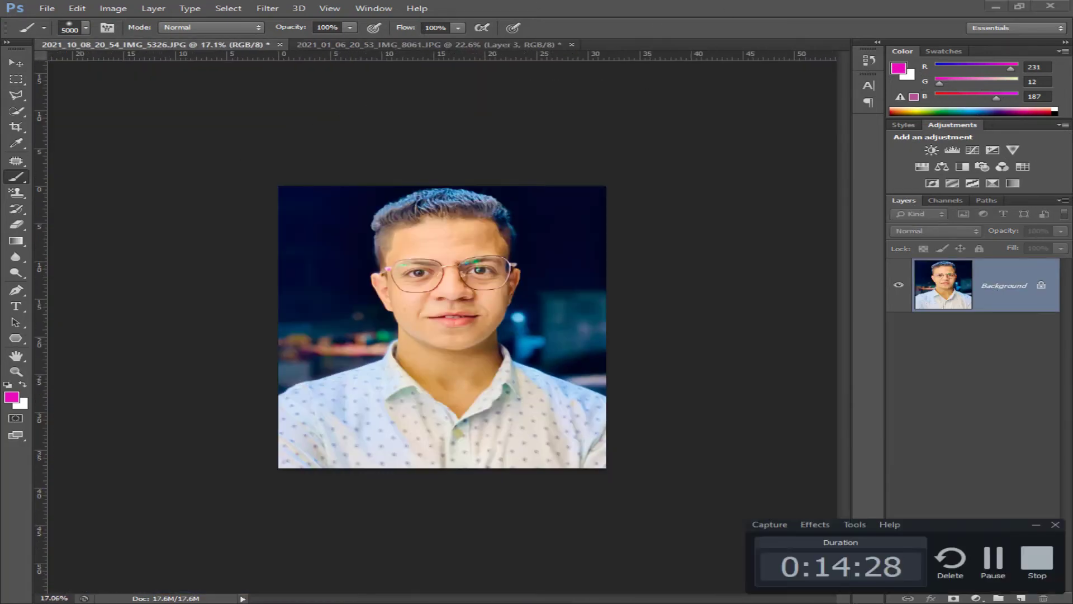
{"action": "scroll", "coordinate": [441, 302], "scroll_direction": "up", "scroll_amount": 2}
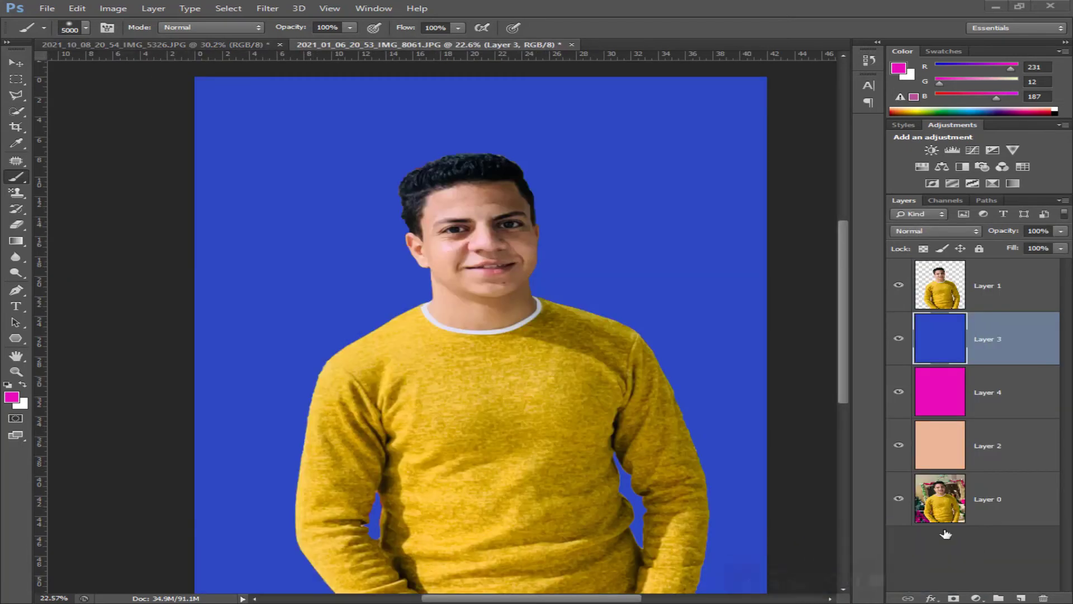
{"action": "scroll", "coordinate": [463, 320], "scroll_direction": "down", "scroll_amount": 2}
{"action": "scroll", "coordinate": [463, 320], "scroll_direction": "up", "scroll_amount": 2}
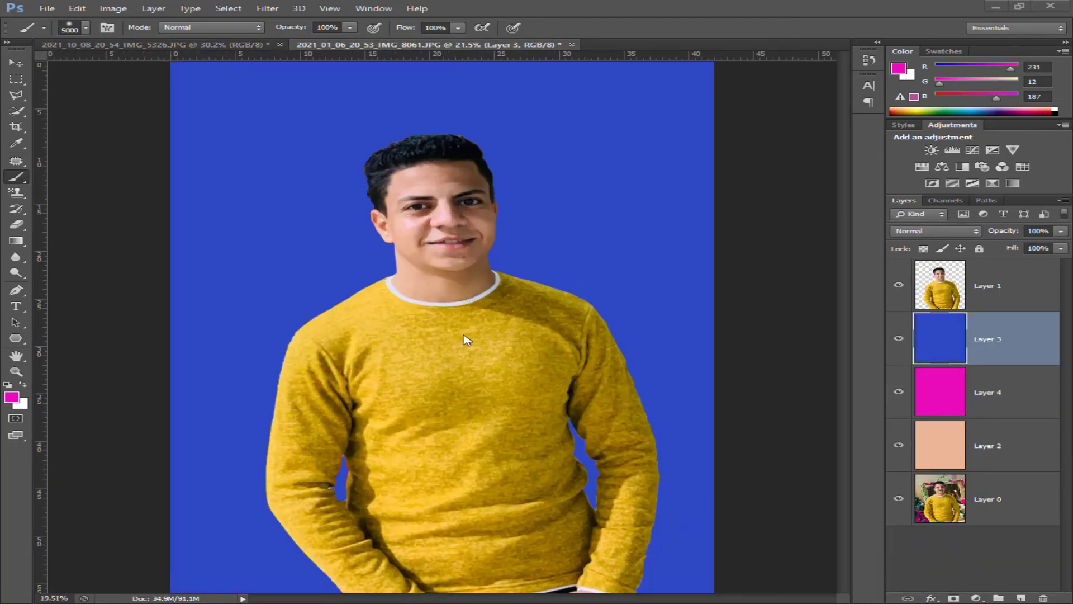
{"action": "scroll", "coordinate": [468, 341], "scroll_direction": "up", "scroll_amount": 1}
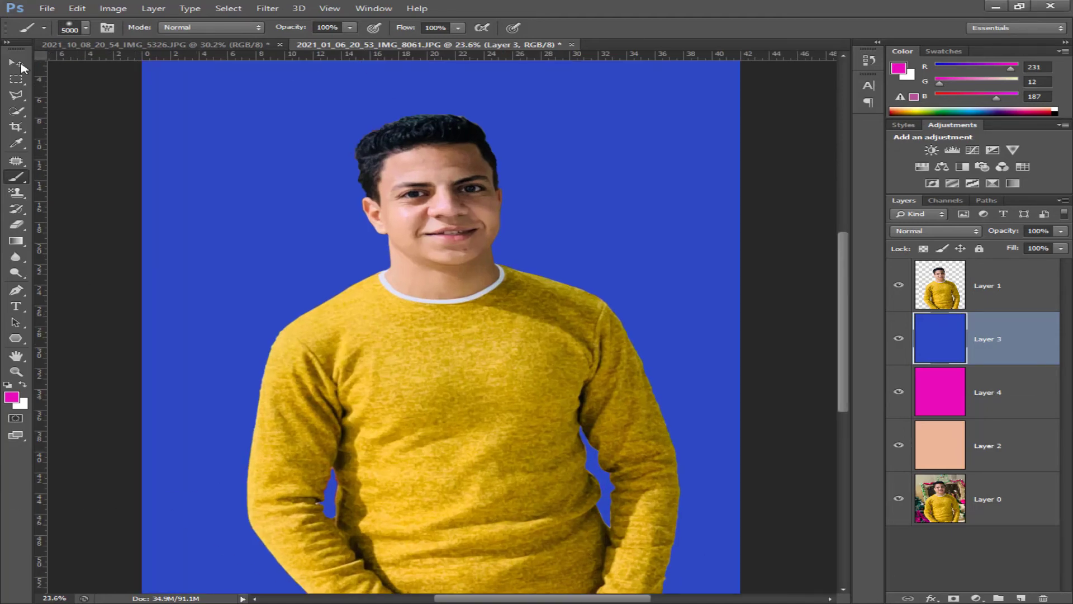
{"action": "key", "text": "v"}
{"action": "scroll", "coordinate": [229, 159], "scroll_direction": "down", "scroll_amount": 5}
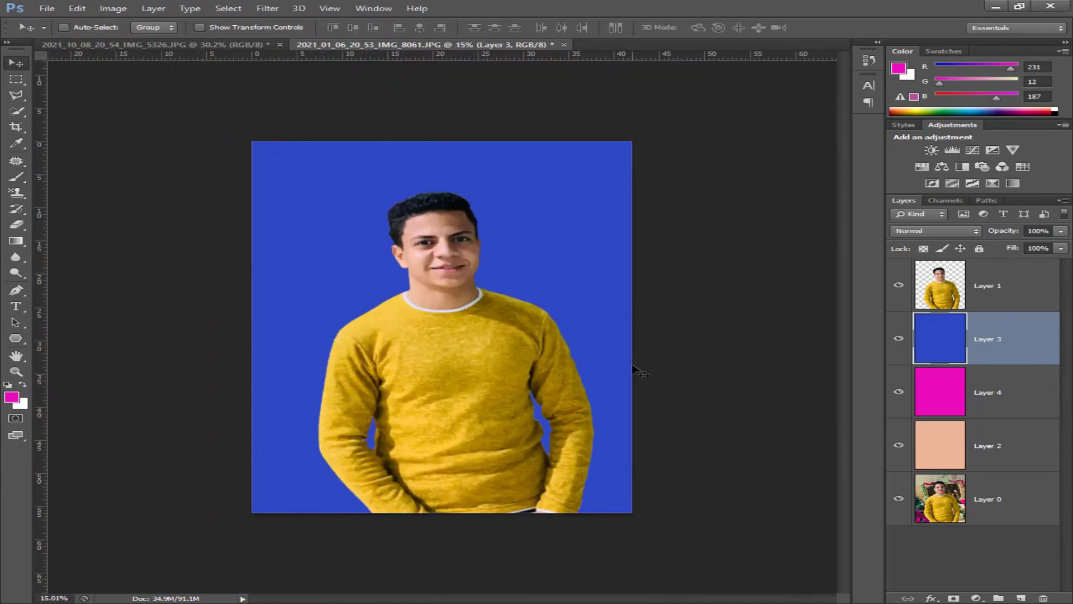
{"action": "left_click", "coordinate": [15, 79]}
{"action": "left_click_drag", "start_coordinate": [250, 140], "coordinate": [20, 44]}
{"action": "left_click", "coordinate": [525, 225]}
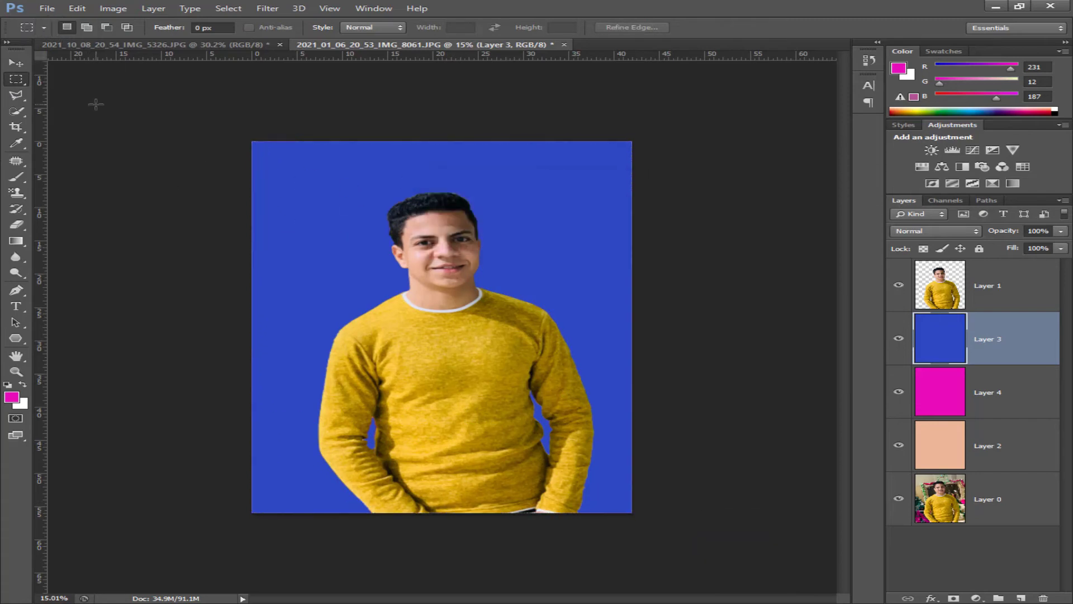
{"action": "left_click_drag", "start_coordinate": [102, 102], "coordinate": [119, 143]}
{"action": "key", "text": "Return"}
Create a new blank document 42 inches wide and 56 inches high at 72 pixels/inch
{"action": "key", "text": "ctrl+n"}
{"action": "double_click", "coordinate": [503, 213]}
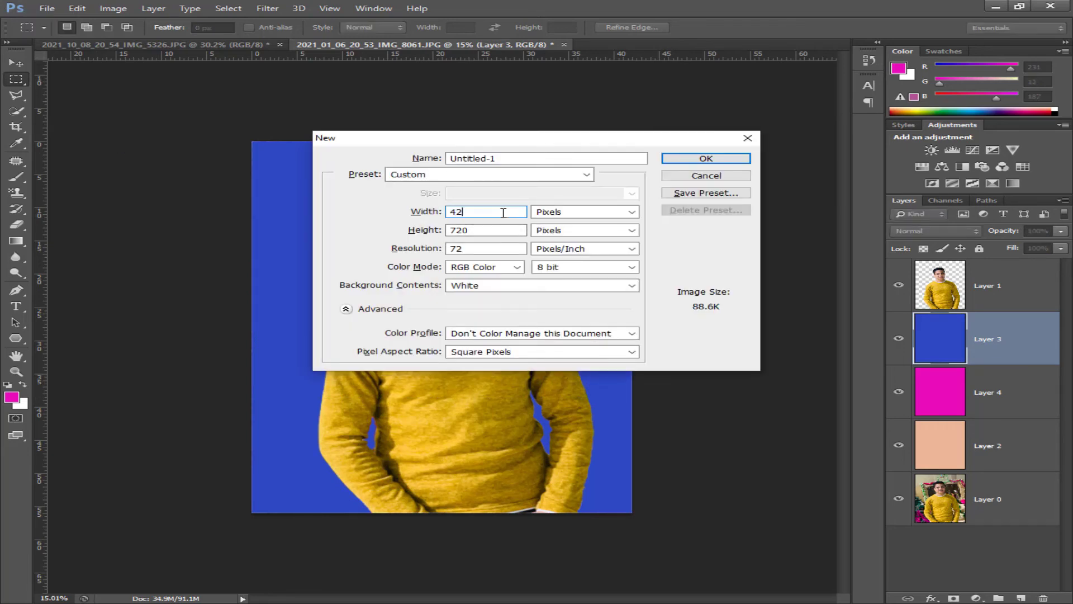
{"action": "left_click", "coordinate": [566, 211]}
{"action": "left_click", "coordinate": [567, 235]}
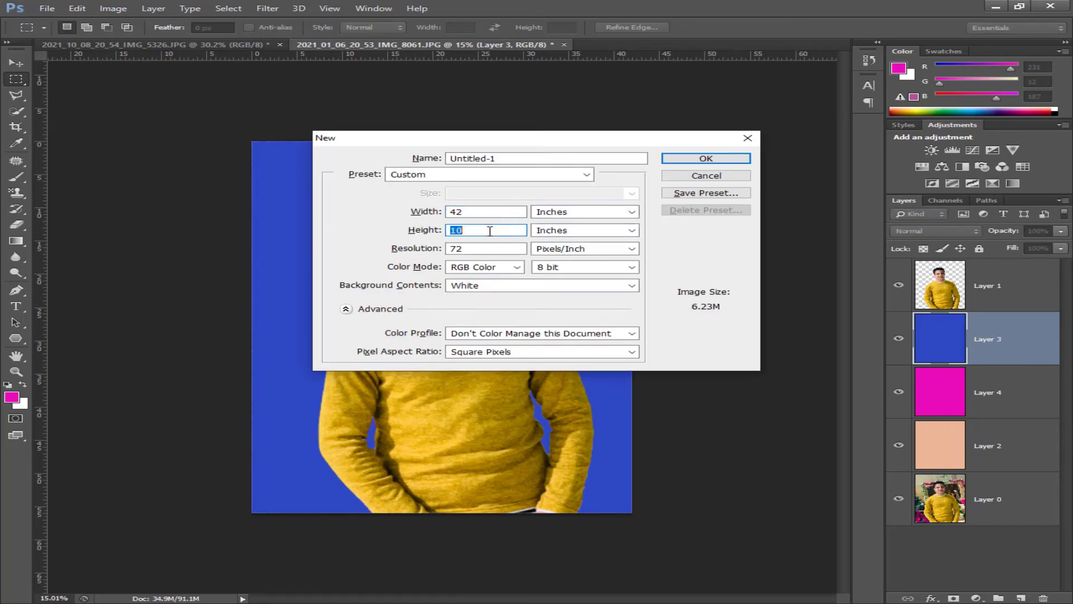
{"action": "type", "text": "56"}
{"action": "left_click", "coordinate": [699, 160]}
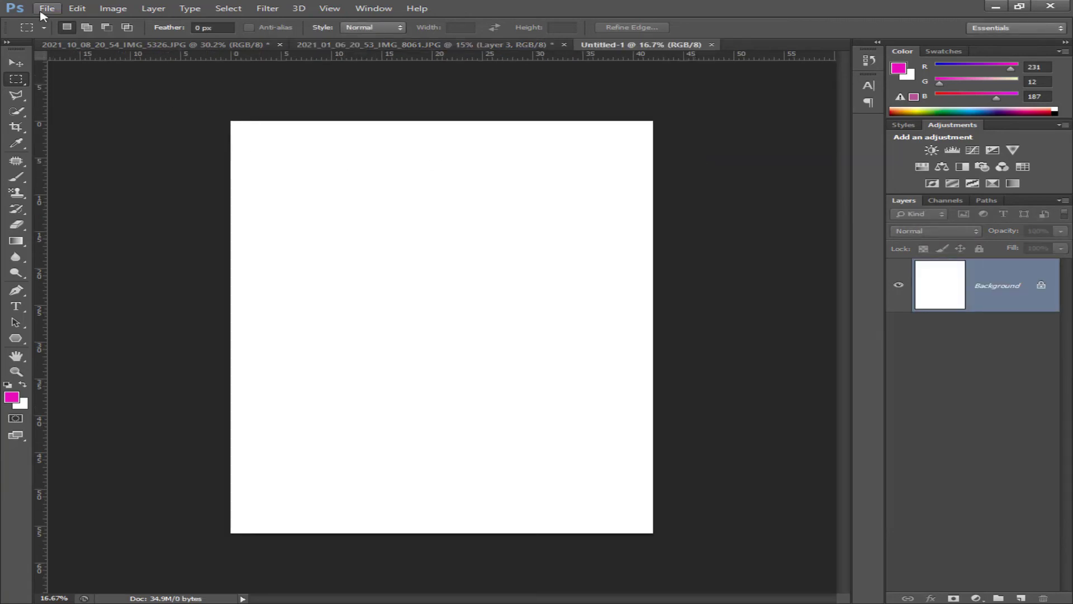
Create another blank document 88 inches wide and 56 inches high, and close the 42-inch-wide one
{"action": "key", "text": "ctrl+n"}
{"action": "double_click", "coordinate": [509, 232]}
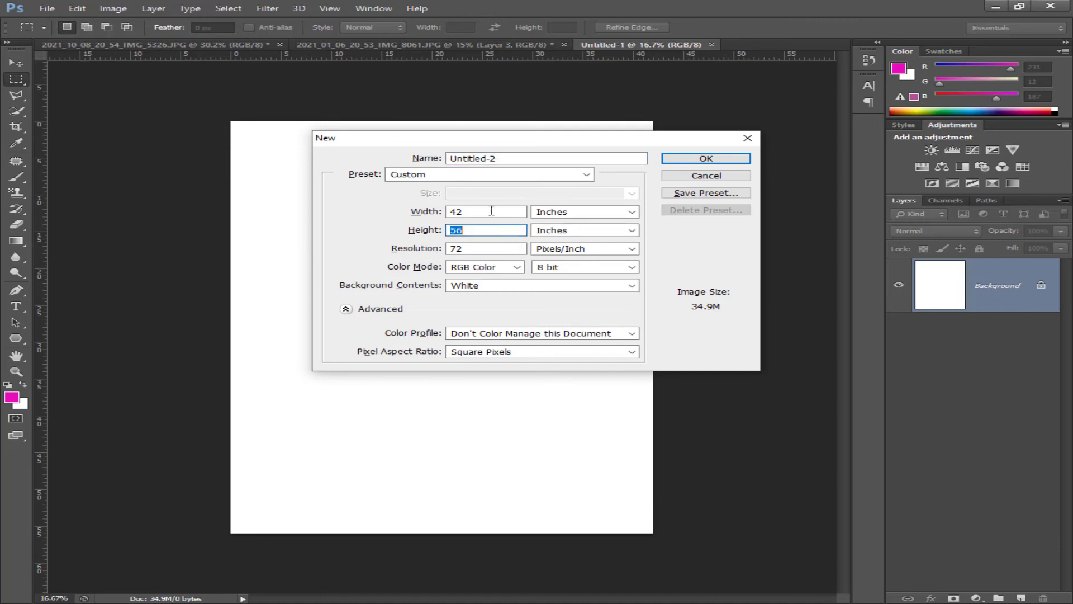
{"action": "double_click", "coordinate": [486, 210]}
{"action": "type", "text": "88"}
{"action": "key", "text": "Return"}
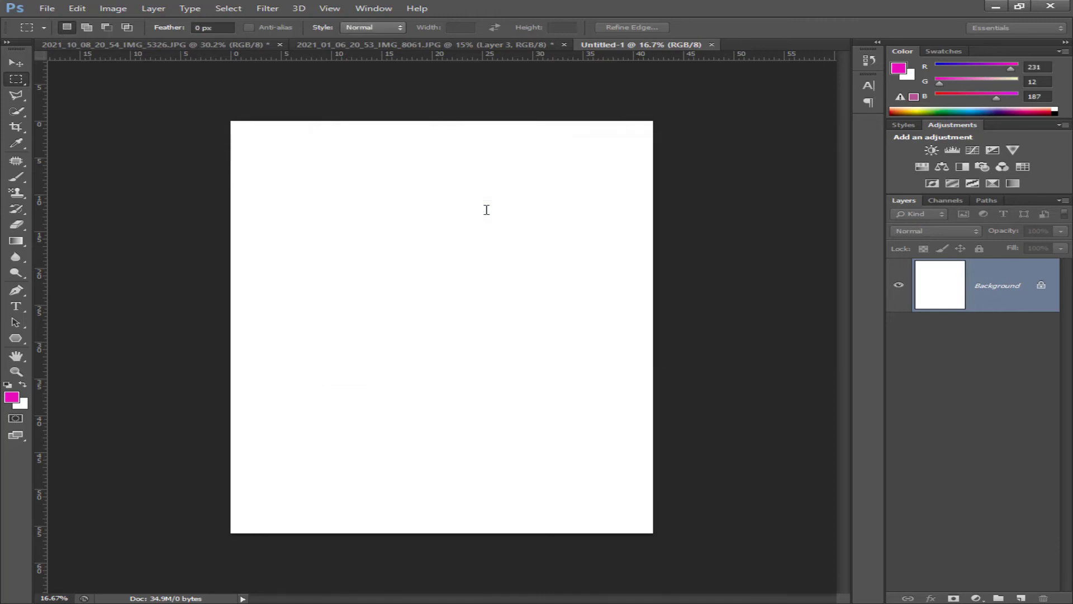
{"action": "left_click", "coordinate": [612, 49]}
{"action": "left_click", "coordinate": [666, 45]}
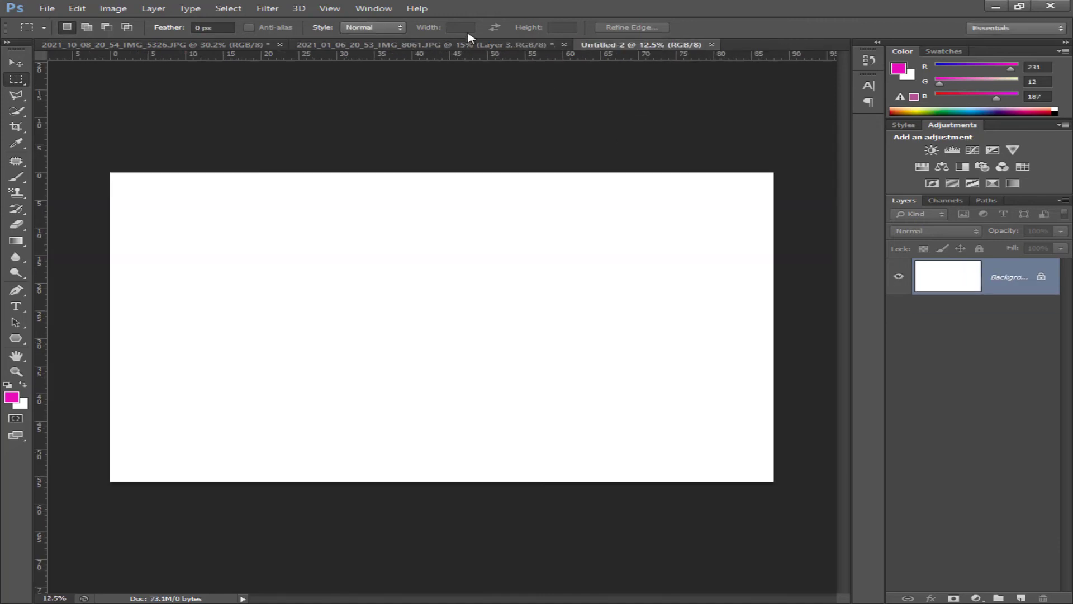
Select the man on the portrait's cutout layer using Quick Selection at 2100 px and copy him to a new layer
{"action": "left_click", "coordinate": [471, 44]}
{"action": "left_click", "coordinate": [16, 112]}
{"action": "left_click", "coordinate": [16, 113]}
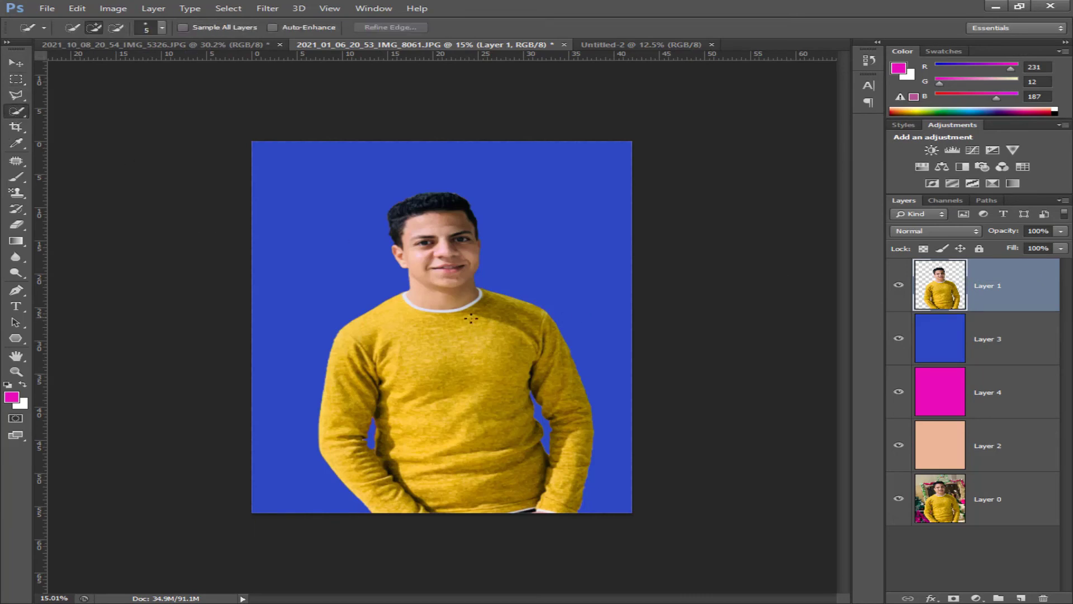
{"action": "key", "text": "bracketright"}
{"action": "key", "text": "bracketright"}
{"action": "key", "text": "bracketright"}
{"action": "key", "text": "bracketright"}
{"action": "key", "text": "bracketright"}
{"action": "key", "text": "bracketright"}
{"action": "key", "text": "bracketright"}
{"action": "key", "text": "bracketright"}
{"action": "key", "text": "bracketright"}
{"action": "key", "text": "bracketright"}
{"action": "mouse_move", "coordinate": [433, 250]}
{"action": "left_mouse_down"}
{"action": "mouse_move", "coordinate": [455, 458]}
{"action": "mouse_move", "coordinate": [470, 454]}
{"action": "left_mouse_up"}
{"action": "right_click", "coordinate": [413, 400]}
{"action": "left_click", "coordinate": [579, 218]}
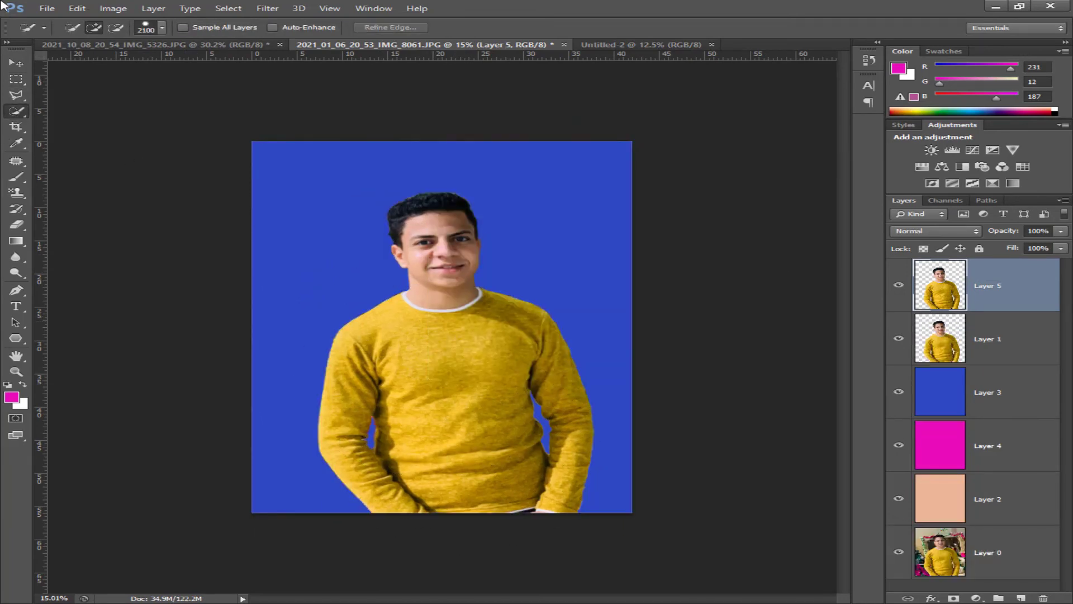
Bring the man's cutout into the blank wide document twice, placing one copy in the left half and one in the right
{"action": "key", "text": "v"}
{"action": "left_click_drag", "start_coordinate": [471, 369], "coordinate": [258, 371]}
{"action": "left_click", "coordinate": [391, 44]}
{"action": "left_click_drag", "start_coordinate": [504, 346], "coordinate": [597, 367]}
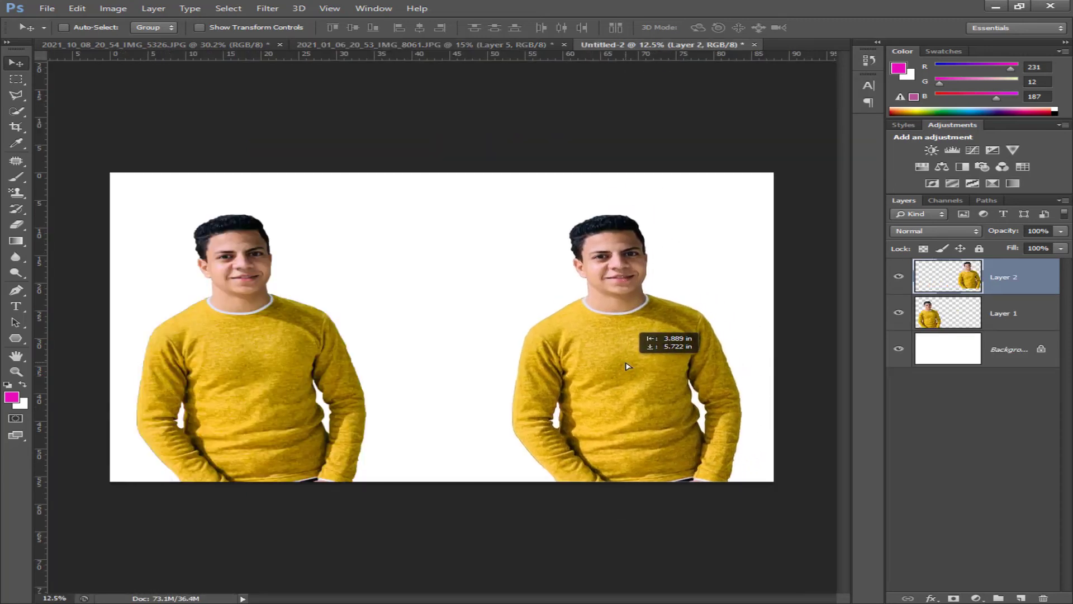
Bring the magenta layer into the wide document's left half and the blue layer into its right half
{"action": "left_click", "coordinate": [469, 45]}
{"action": "left_click", "coordinate": [982, 403]}
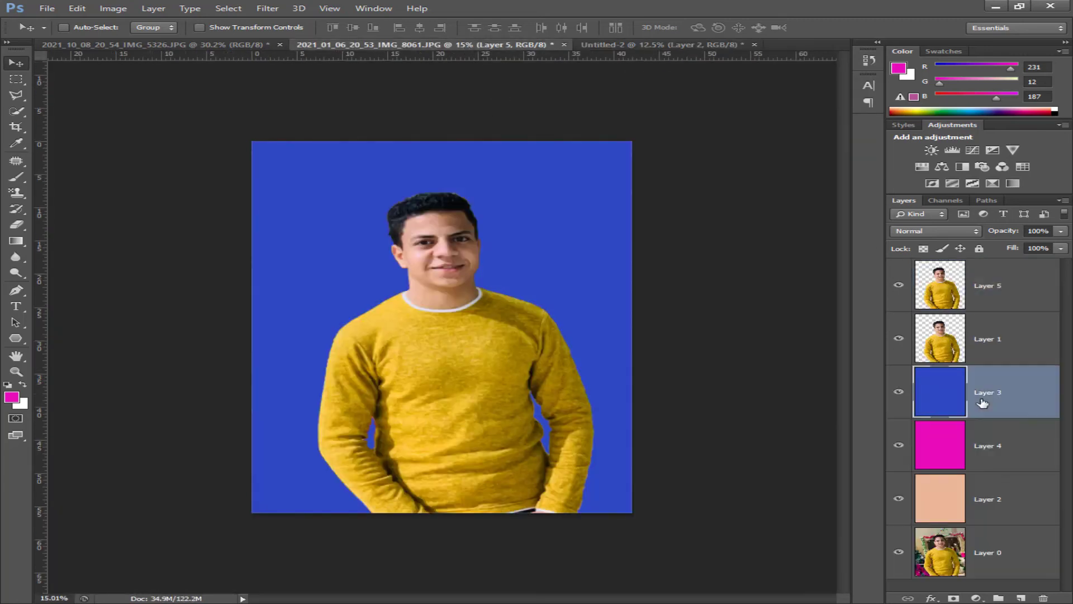
{"action": "key", "text": "alt+bracketleft"}
{"action": "left_click_drag", "start_coordinate": [565, 313], "coordinate": [355, 326]}
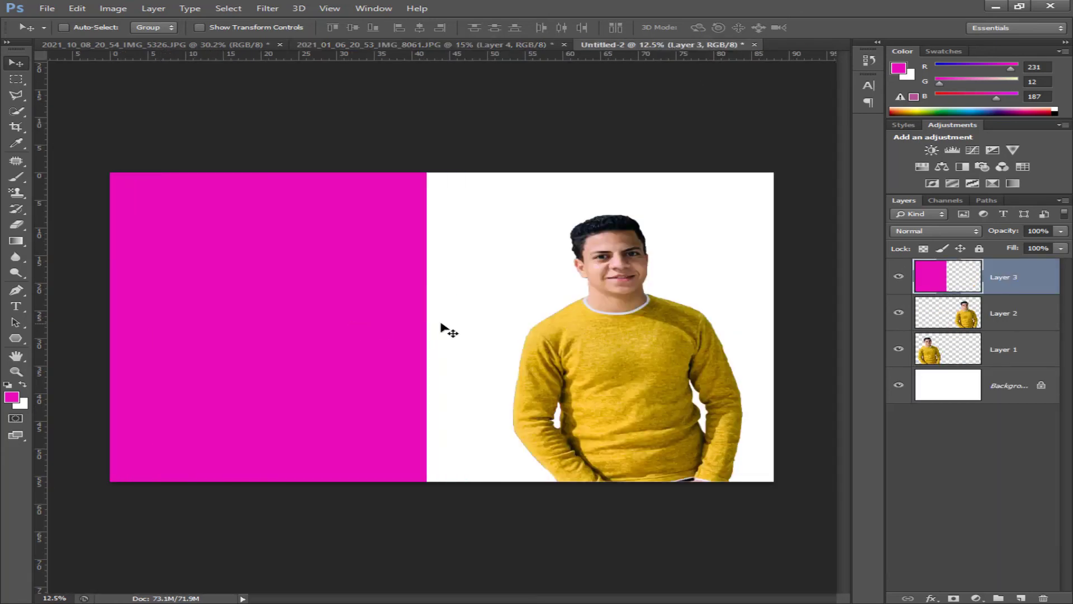
{"action": "left_click", "coordinate": [481, 44]}
{"action": "left_click", "coordinate": [1000, 386]}
{"action": "left_click_drag", "start_coordinate": [550, 283], "coordinate": [636, 340]}
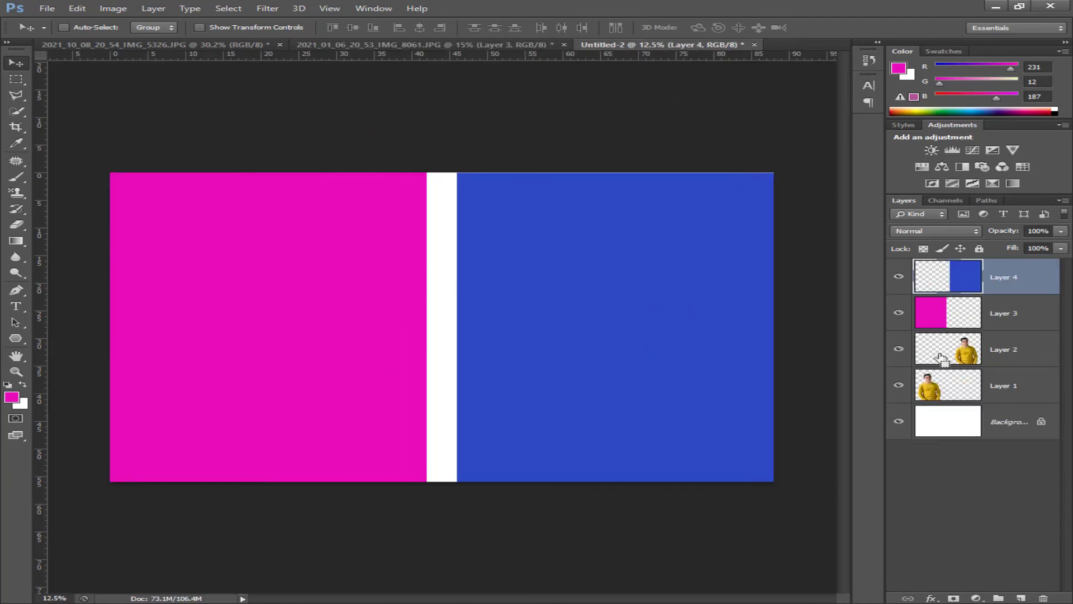
Widen the blue and magenta panels with Free Transform to close the white gap between them
{"action": "key", "text": "ctrl+t"}
{"action": "mouse_move", "coordinate": [457, 333]}
{"action": "left_mouse_down"}
{"action": "mouse_move", "coordinate": [431, 327]}
{"action": "mouse_move", "coordinate": [443, 333]}
{"action": "left_mouse_up"}
{"action": "key", "text": "Return"}
{"action": "left_click", "coordinate": [985, 320]}
{"action": "key", "text": "ctrl+t"}
{"action": "key", "text": "Return"}
{"action": "left_click", "coordinate": [948, 287]}
{"action": "key", "text": "ctrl+t"}
{"action": "key", "text": "Return"}
Move both of the man's cutout layers above the blue and magenta layers
{"action": "left_click_drag", "start_coordinate": [970, 352], "coordinate": [975, 268]}
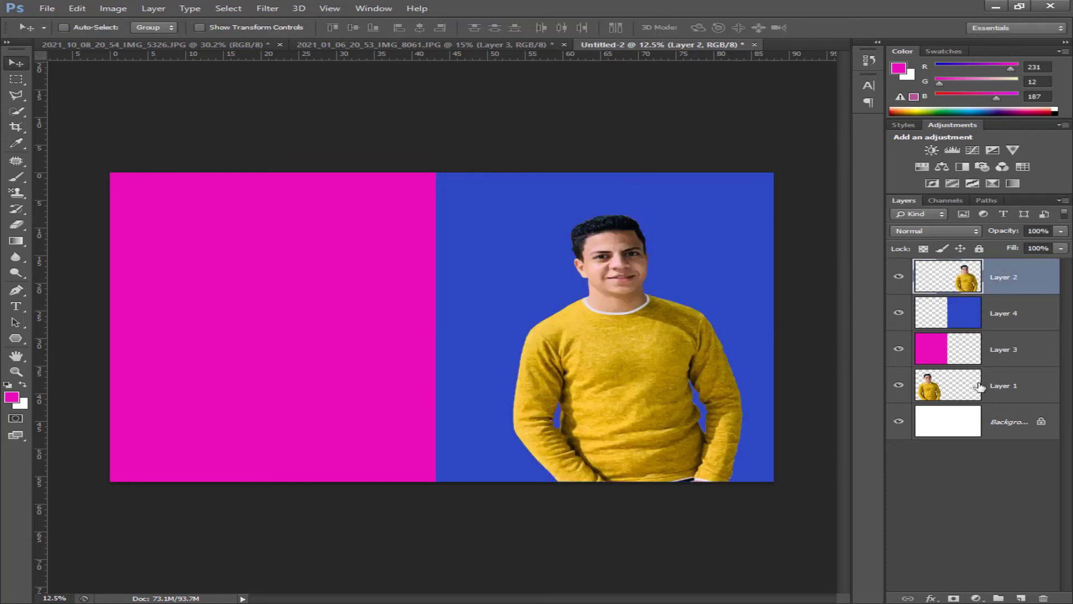
{"action": "left_click_drag", "start_coordinate": [950, 385], "coordinate": [950, 261]}
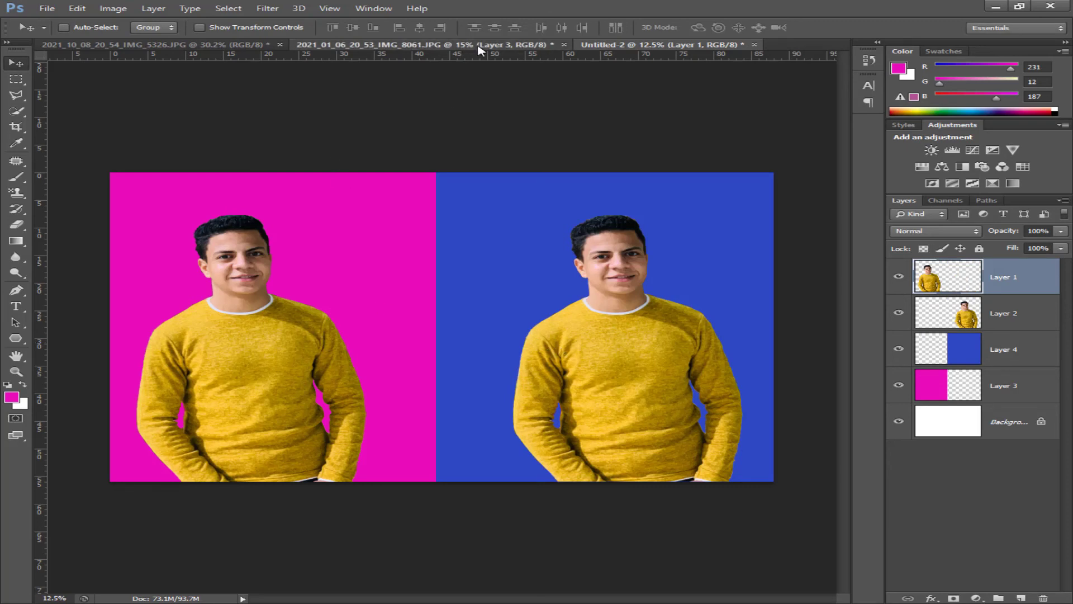
Merge the portrait's original cutout layer with the peach layer and bring the result into the centre of the wide document
{"action": "left_click", "coordinate": [480, 44]}
{"action": "left_click", "coordinate": [972, 334]}
{"action": "left_click", "coordinate": [977, 515], "text": "ctrl"}
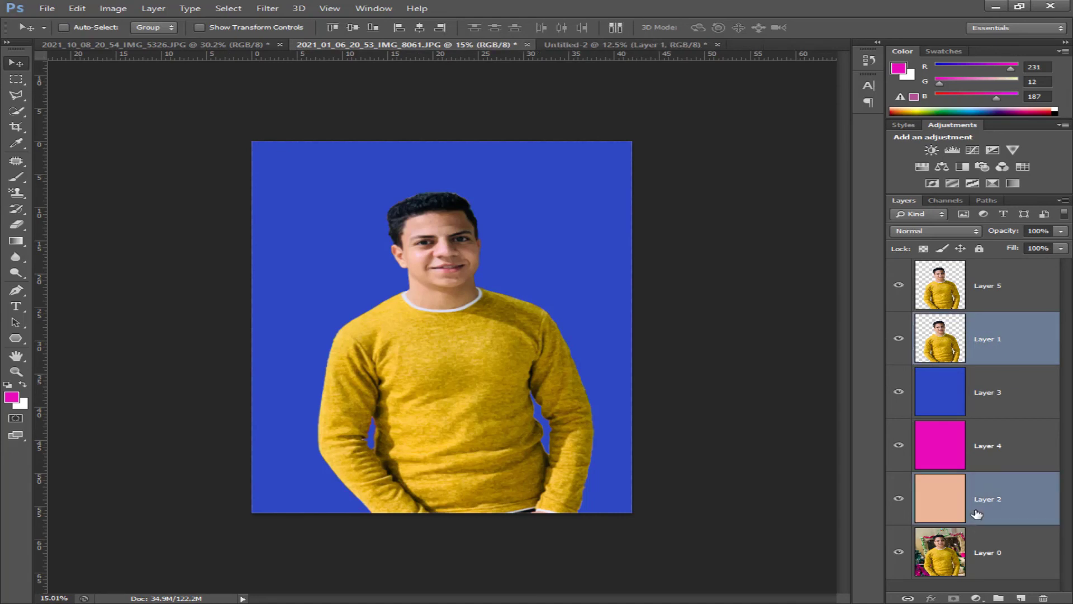
{"action": "key", "text": "ctrl+e"}
{"action": "left_click_drag", "start_coordinate": [482, 290], "coordinate": [494, 320]}
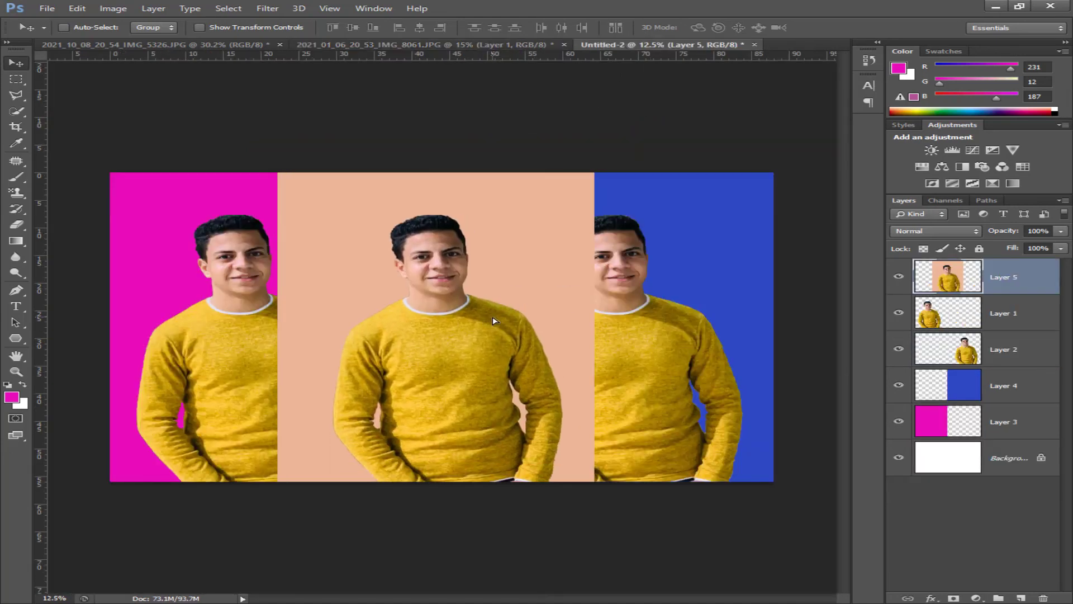
Scale down the peach portrait and move it to the upper centre of the canvas
{"action": "key", "text": "ctrl+t"}
{"action": "left_click_drag", "start_coordinate": [436, 174], "coordinate": [438, 241]}
{"action": "left_click_drag", "start_coordinate": [595, 365], "coordinate": [540, 370]}
{"action": "left_click_drag", "start_coordinate": [466, 406], "coordinate": [486, 346]}
{"action": "key", "text": "Return"}
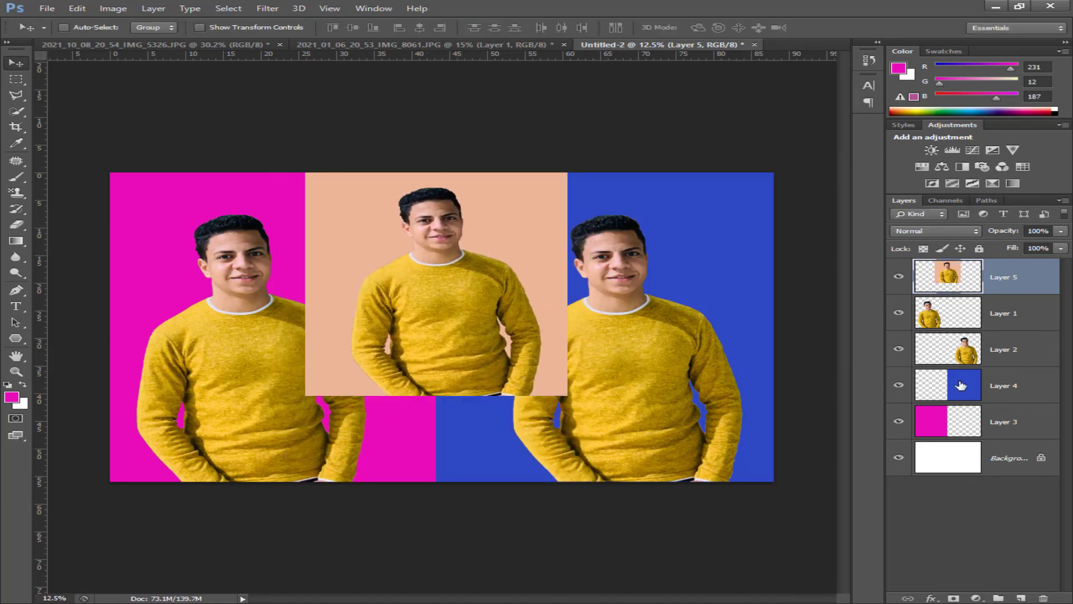
Place the peach portrait layer beneath both cutout layers and nudge it left to centre it between the two men
{"action": "left_click_drag", "start_coordinate": [965, 269], "coordinate": [983, 358]}
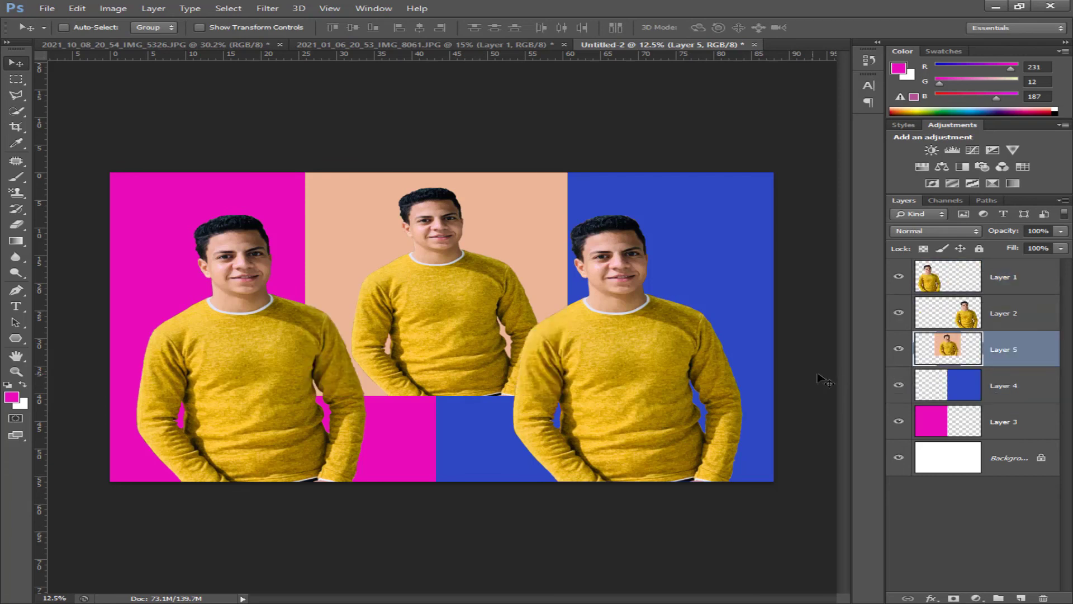
{"action": "key", "text": "shift+Left"}
{"action": "key", "text": "shift+Left"}
{"action": "key", "text": "shift+Left"}
{"action": "key", "text": "shift+Left"}
{"action": "key", "text": "shift+Left"}
{"action": "key", "text": "shift+Left"}
{"action": "key", "text": "shift+Left"}
{"action": "key", "text": "shift+Left"}
{"action": "key", "text": "shift+Left"}
{"action": "key", "text": "shift+Left"}
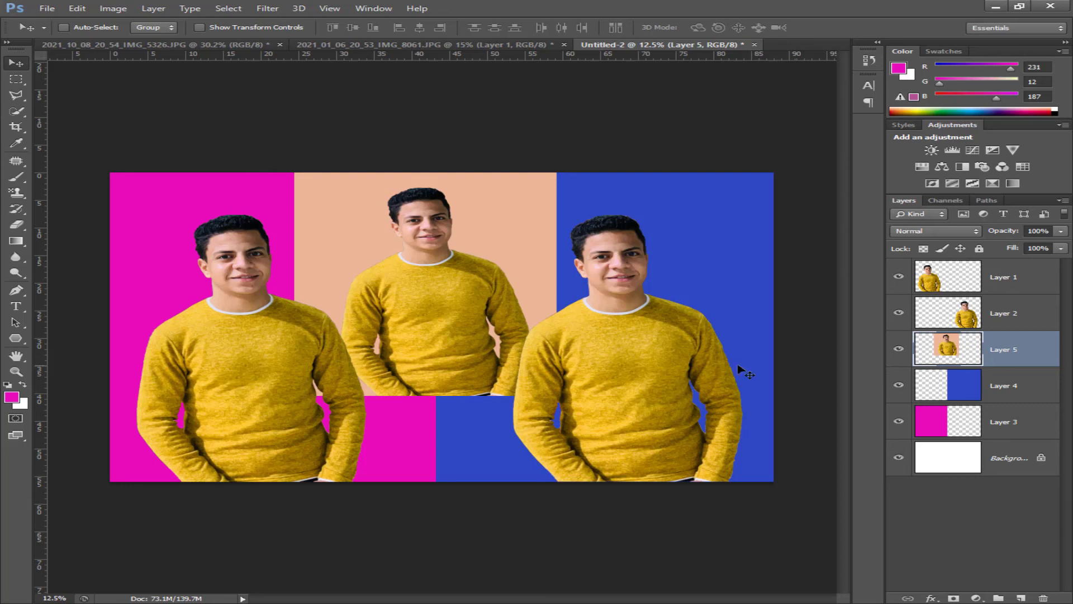
Capture the whole screen showing the composition with Snipping Tool and save it to the Desktop as a PNG named 4566
{"action": "key", "text": "ctrl+plus"}
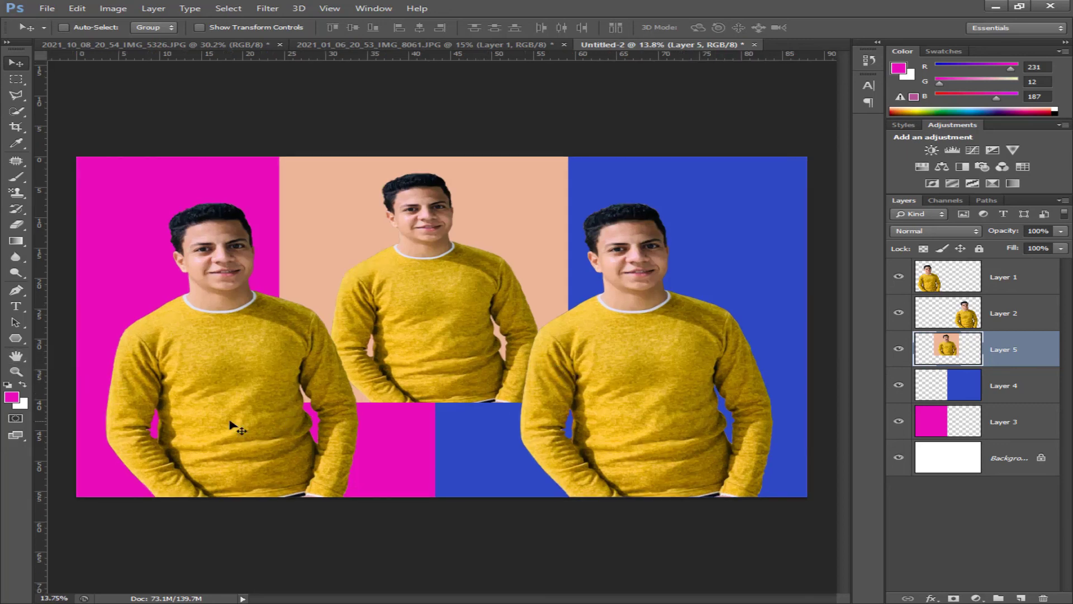
{"action": "left_click", "coordinate": [21, 87]}
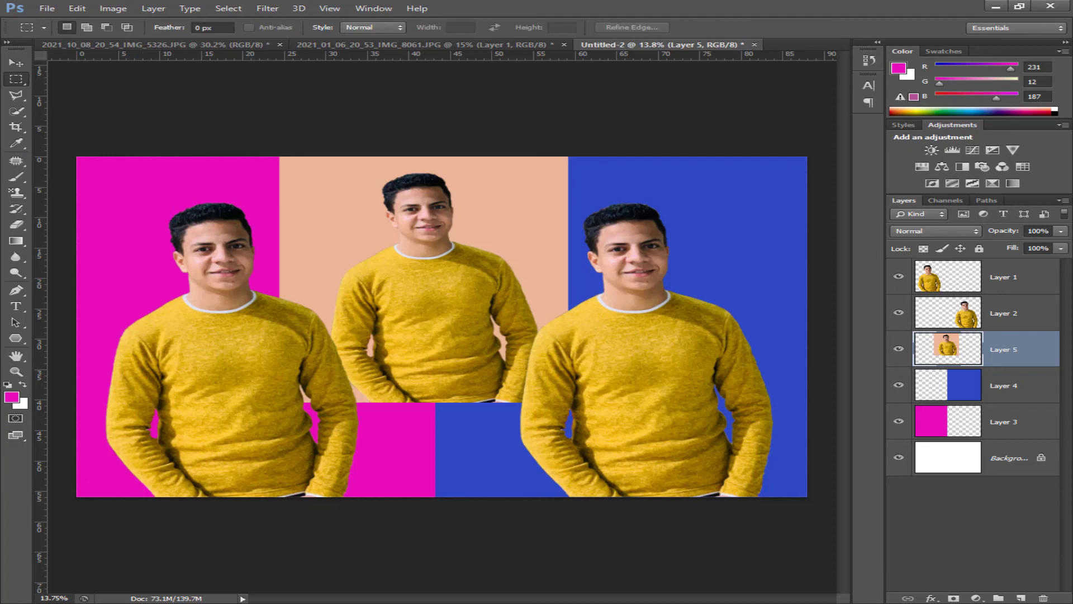
{"action": "left_click", "coordinate": [660, 548]}
{"action": "left_click_drag", "start_coordinate": [1, 516], "coordinate": [1069, 1]}
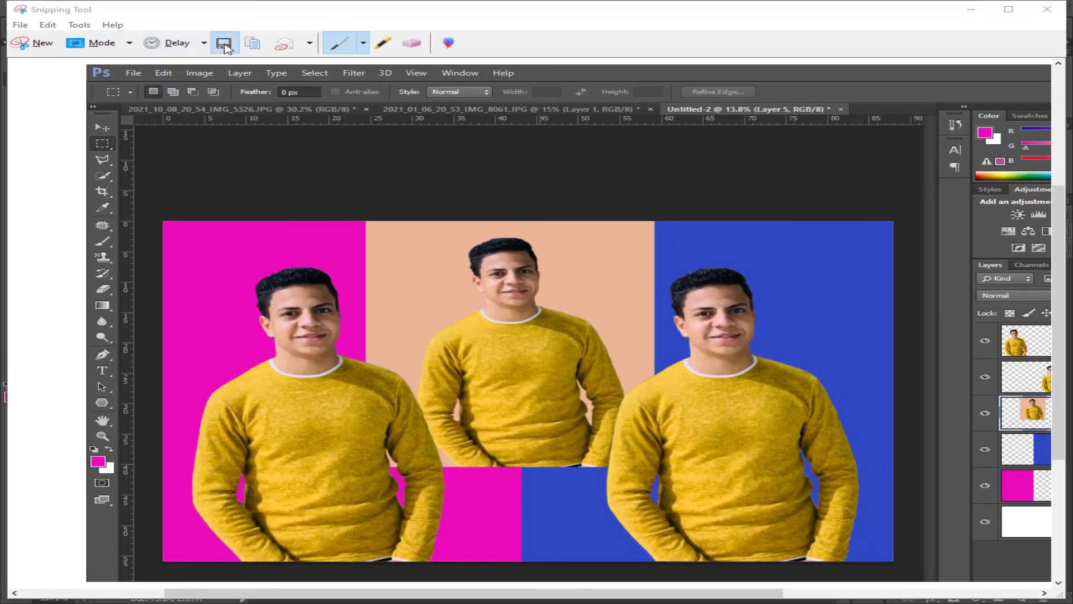
{"action": "left_click", "coordinate": [224, 42]}
{"action": "type", "text": "4566"}
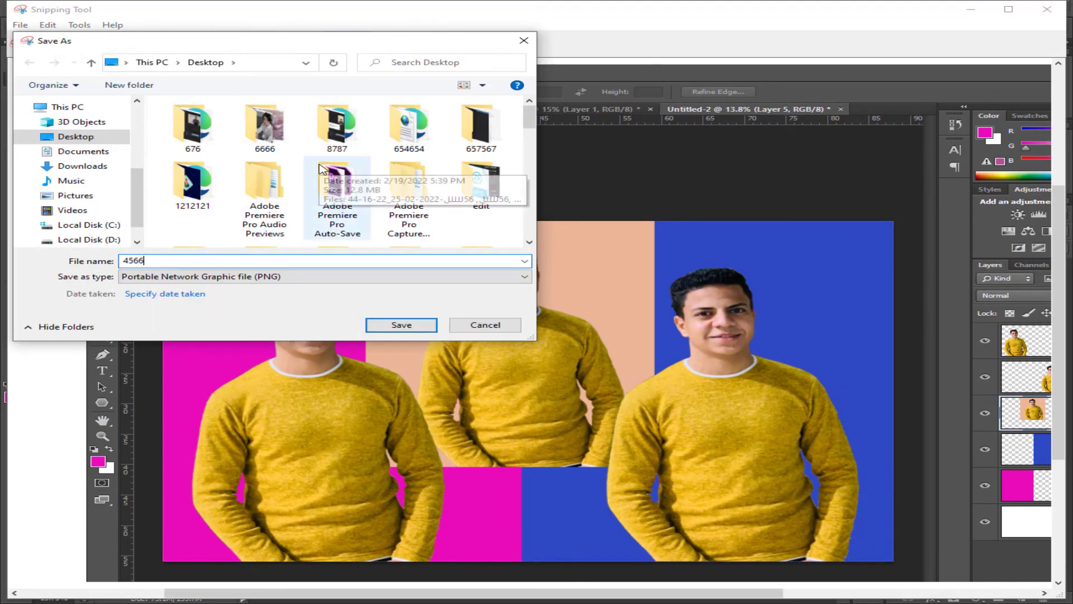